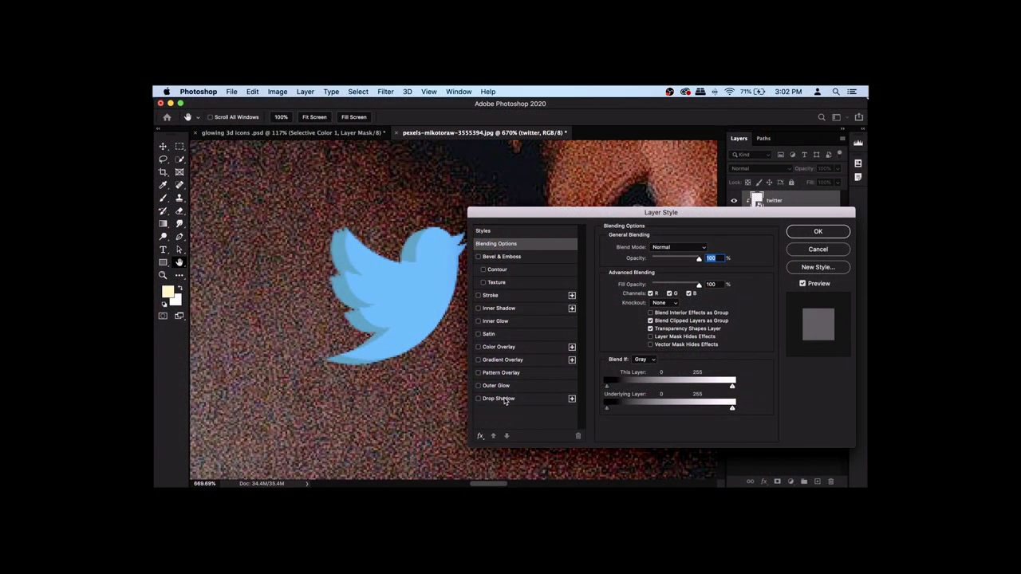
Add a drop shadow to the twitter layer with 77% opacity, a -83° angle, 14 px distance and 49 px size.
click(499, 398)
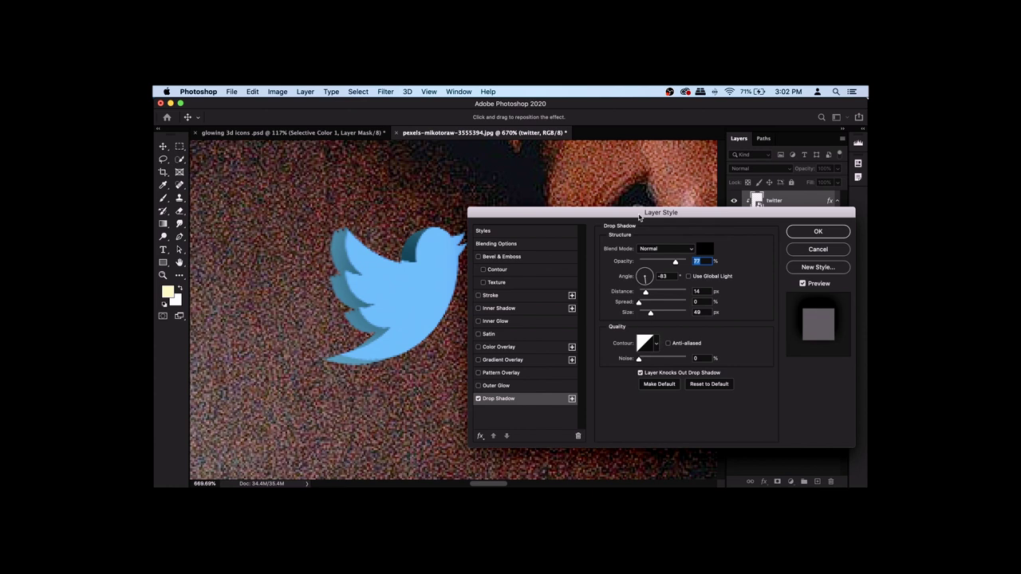
drag(662, 212, 744, 194)
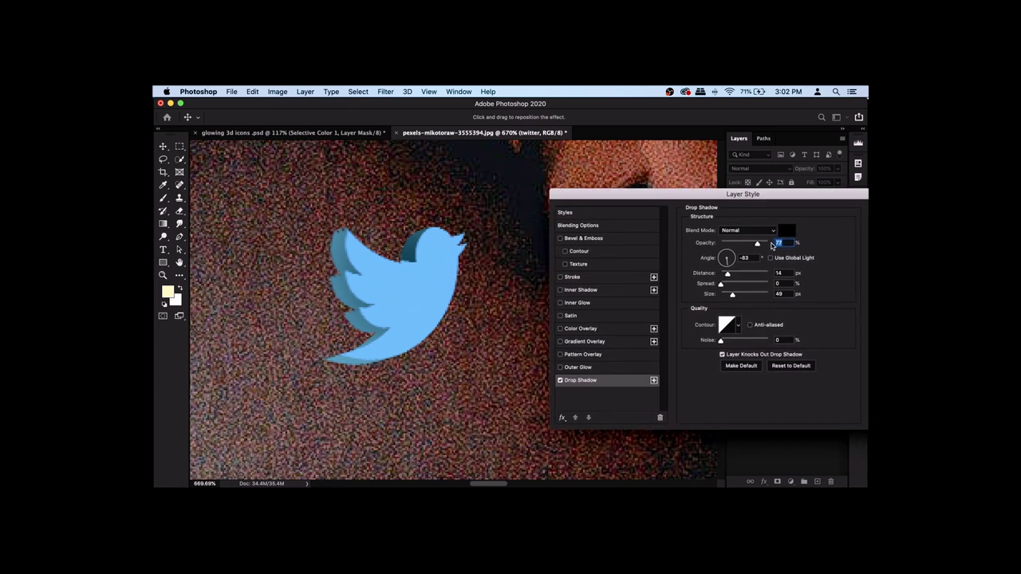
key(Return)
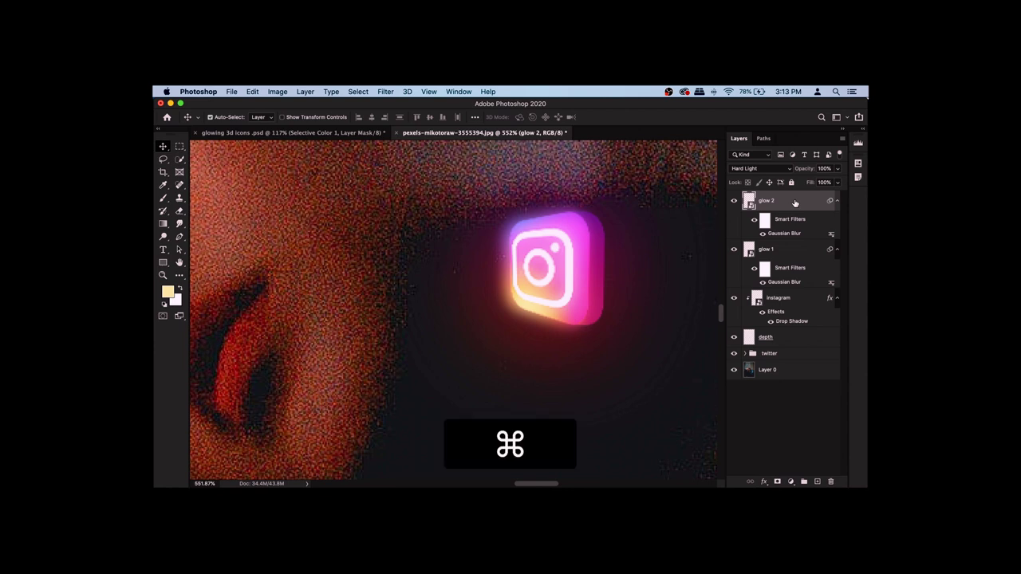
Duplicate the glow 2 layer of the Instagram icon and name the copy "glow 3".
key(super+j)
double_click(772, 201)
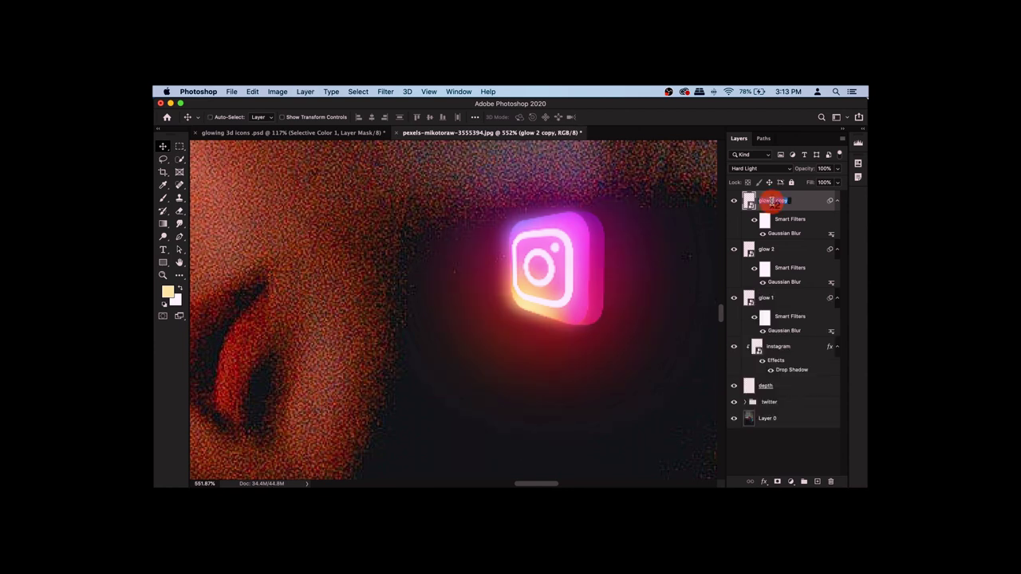
text(glow 3)
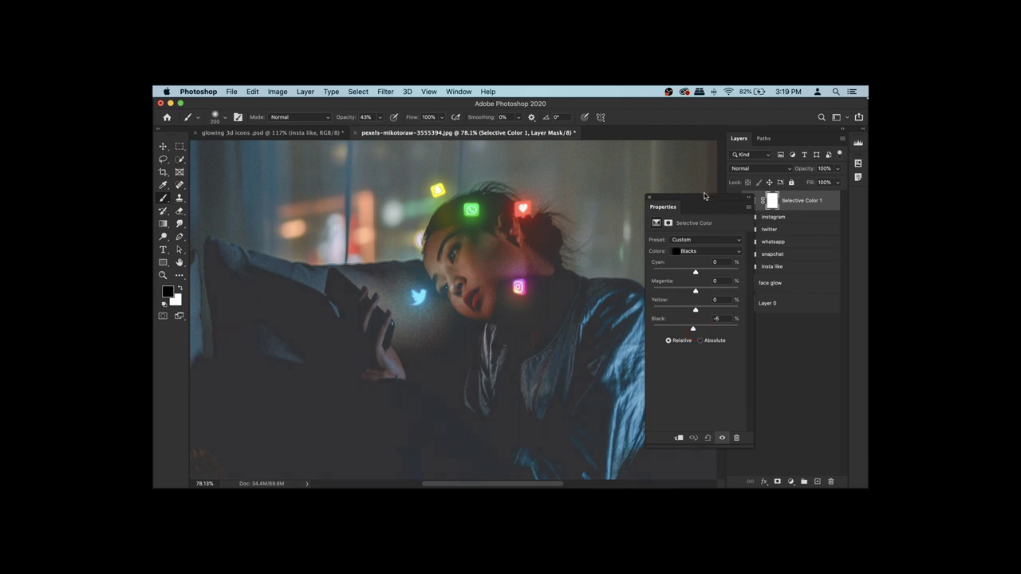
click(649, 200)
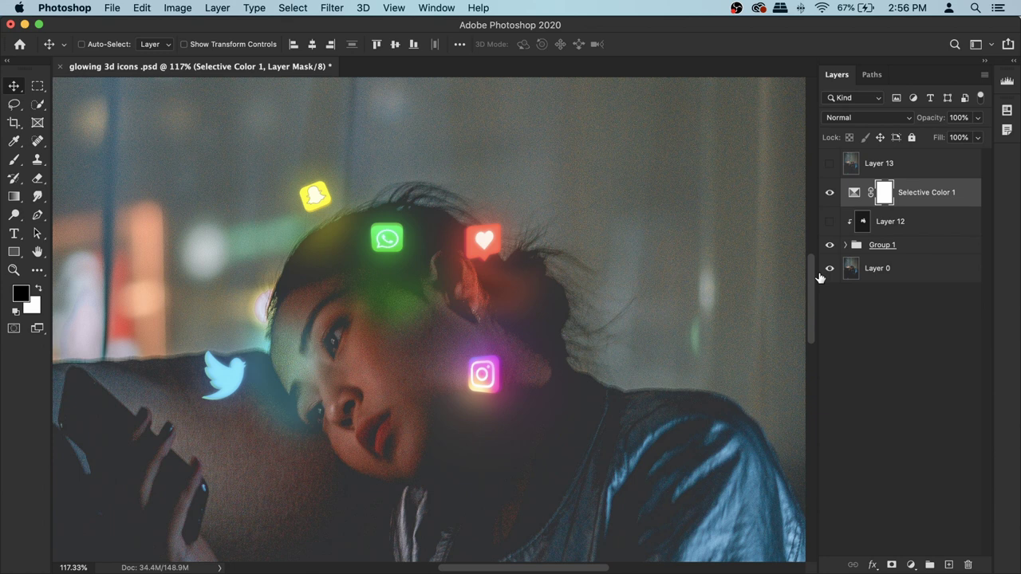
Open the photo pexels-mikotoraw-3555394.jpg from the glowing social media icons folder.
click(114, 8)
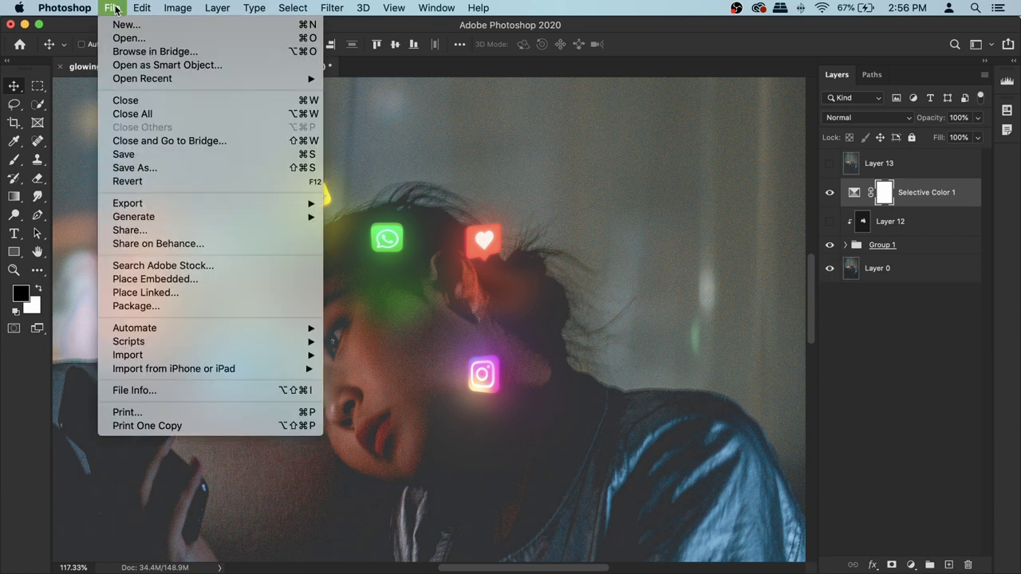
click(169, 38)
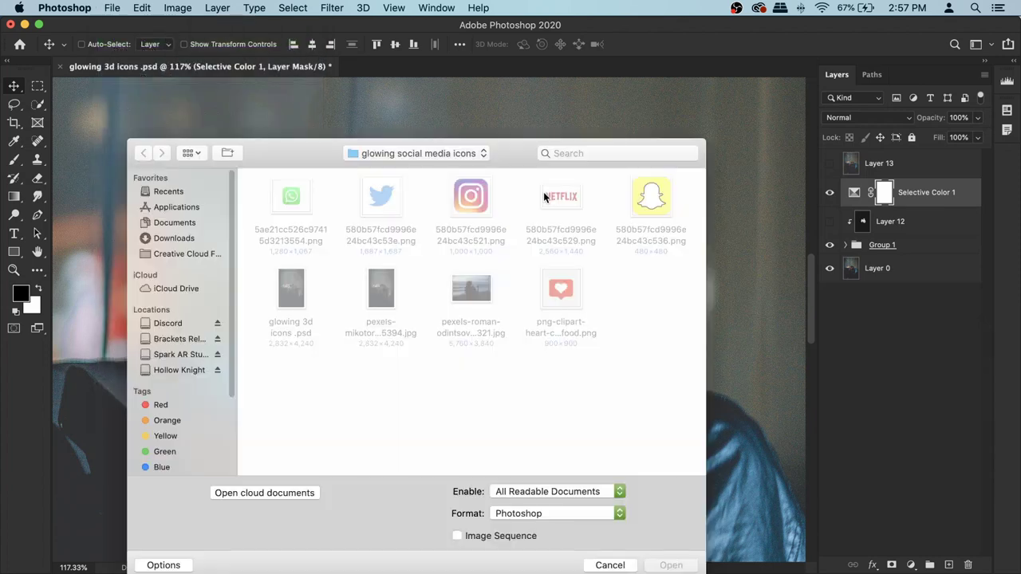
click(383, 293)
click(666, 566)
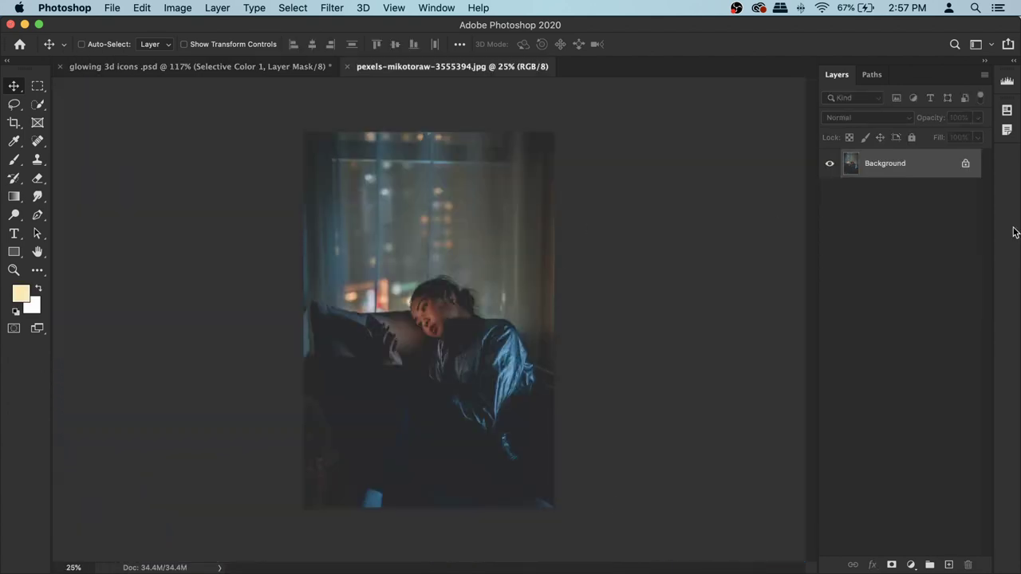
Convert the locked Background of the photo into a regular layer named Layer 0.
scroll(437, 317, up, 5)
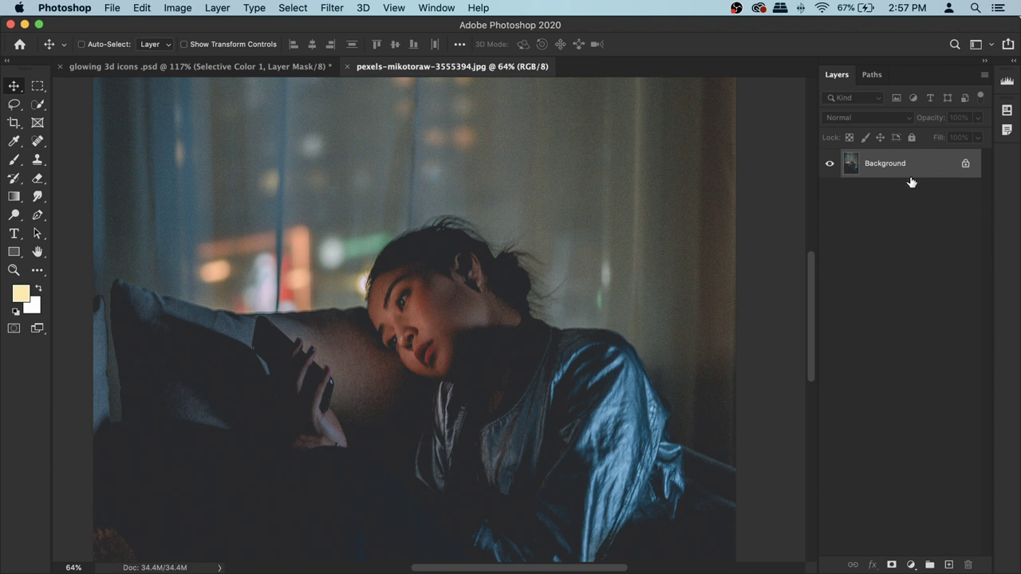
double_click(942, 169)
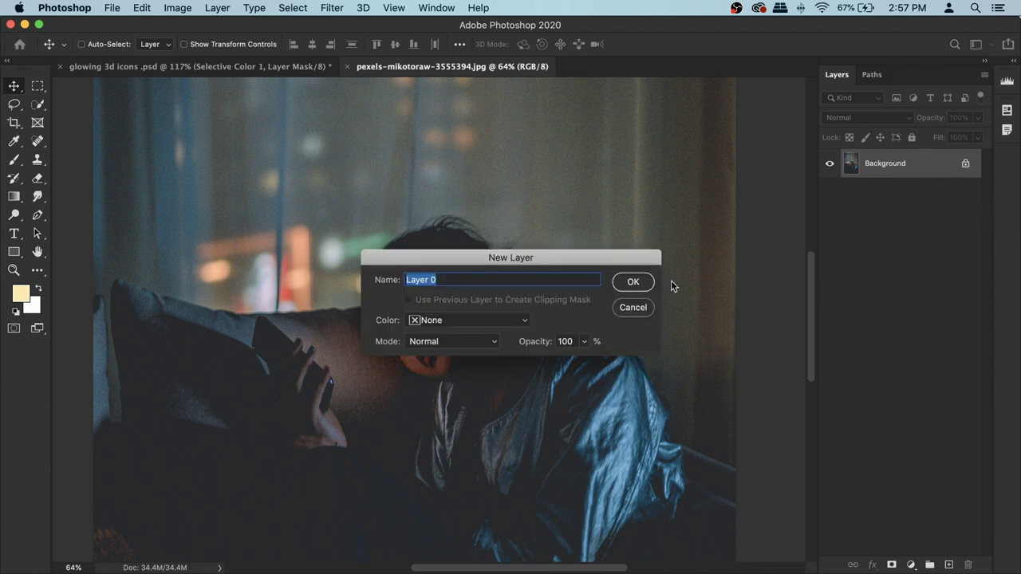
click(636, 281)
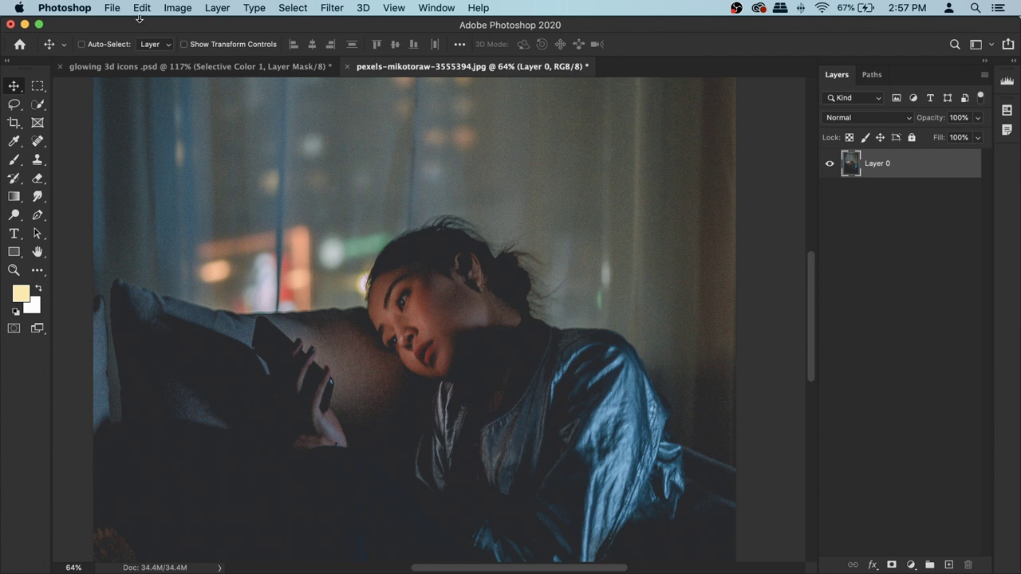
Place the Twitter logo 580b57fcd9996e24bc43c53e.png as an embedded image above the photo.
click(113, 9)
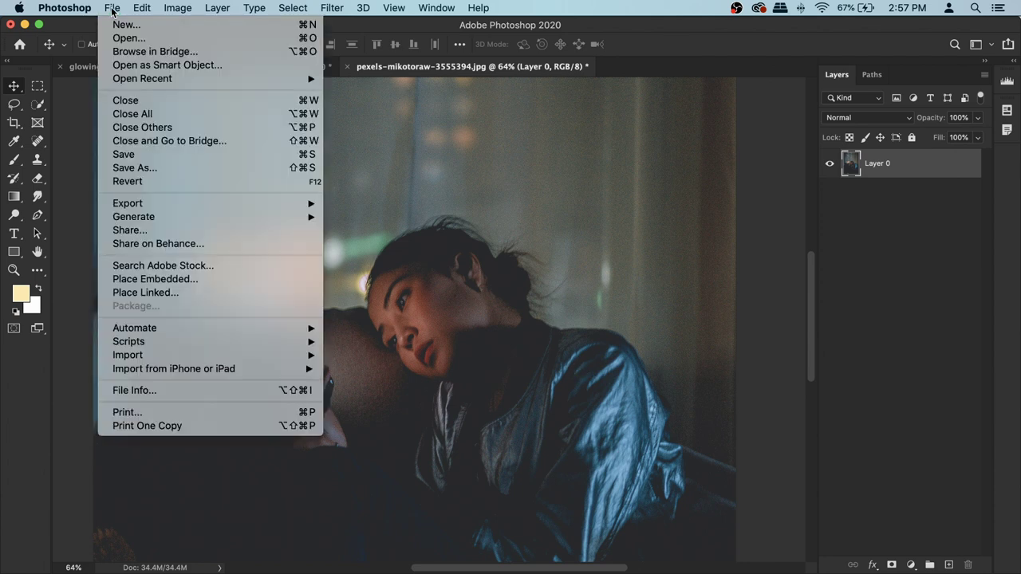
click(145, 281)
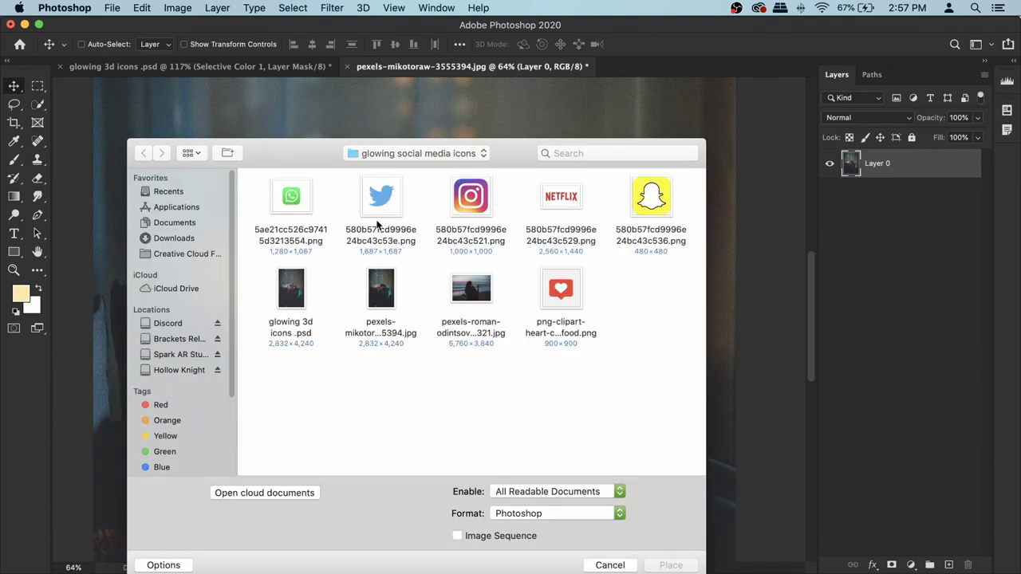
click(380, 227)
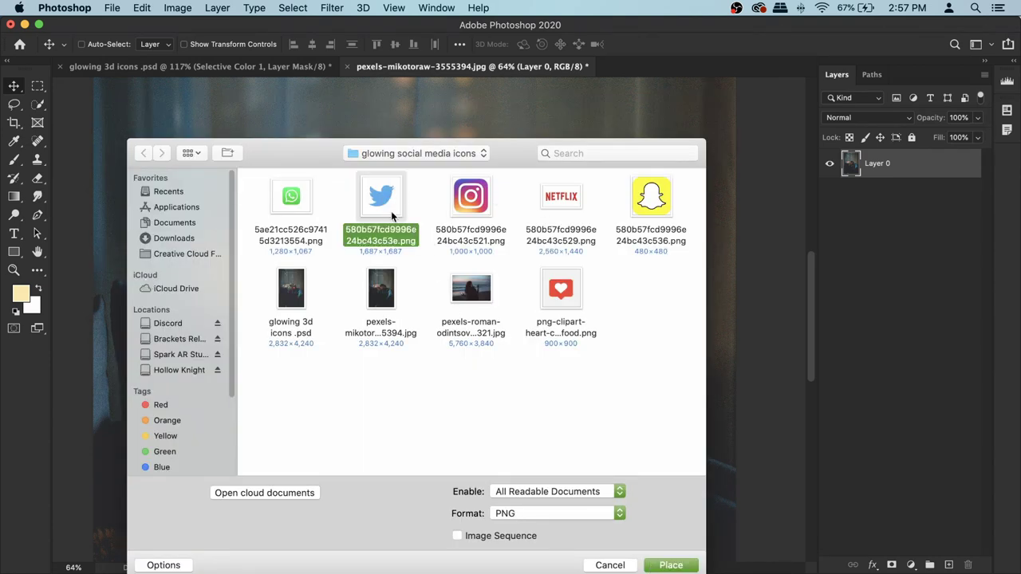
click(670, 565)
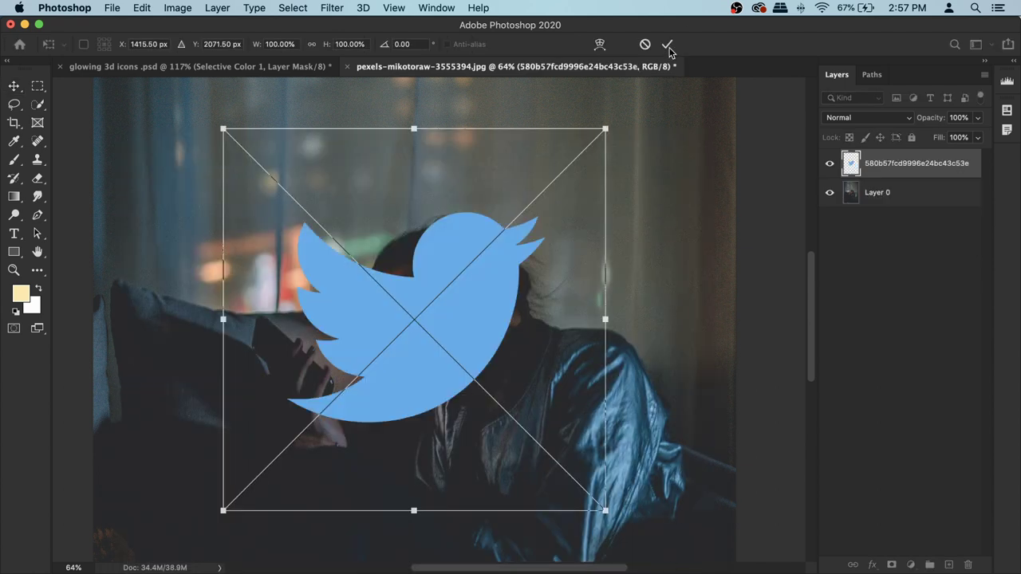
click(666, 44)
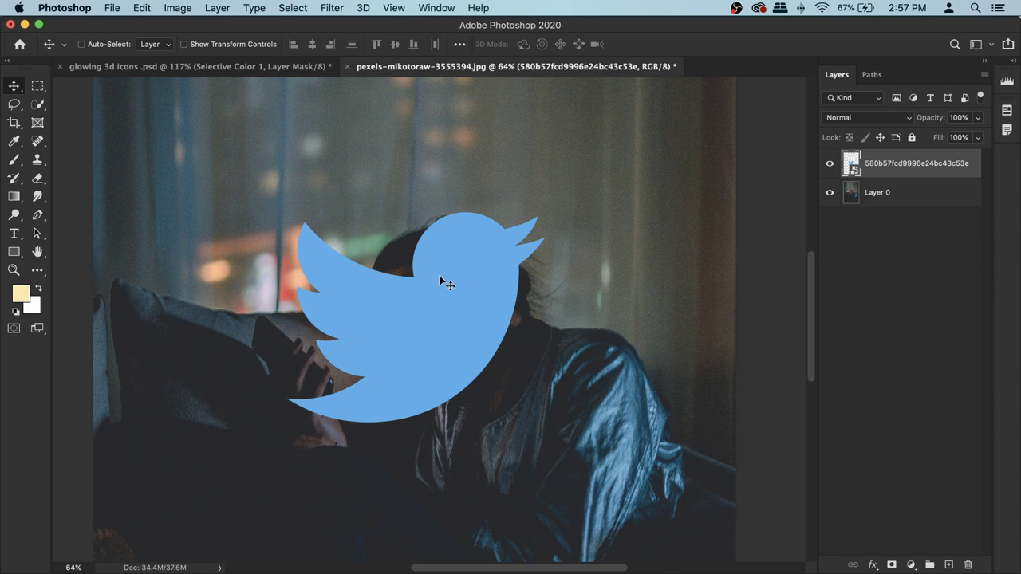
Scale the Twitter logo down to about 7.77% and position it on the cushion between the phone and the woman's face.
key(super+t)
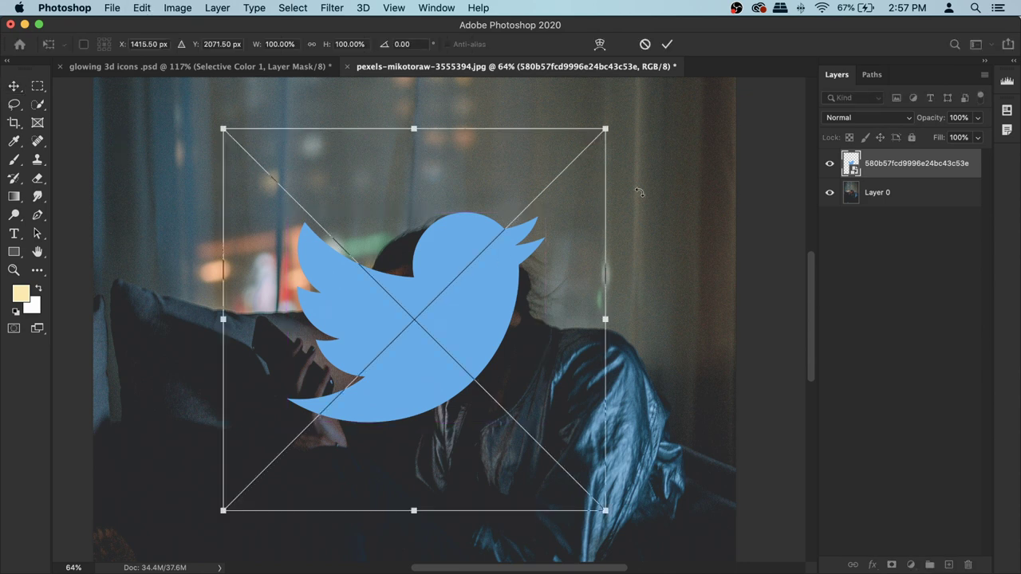
drag(606, 128, 382, 371)
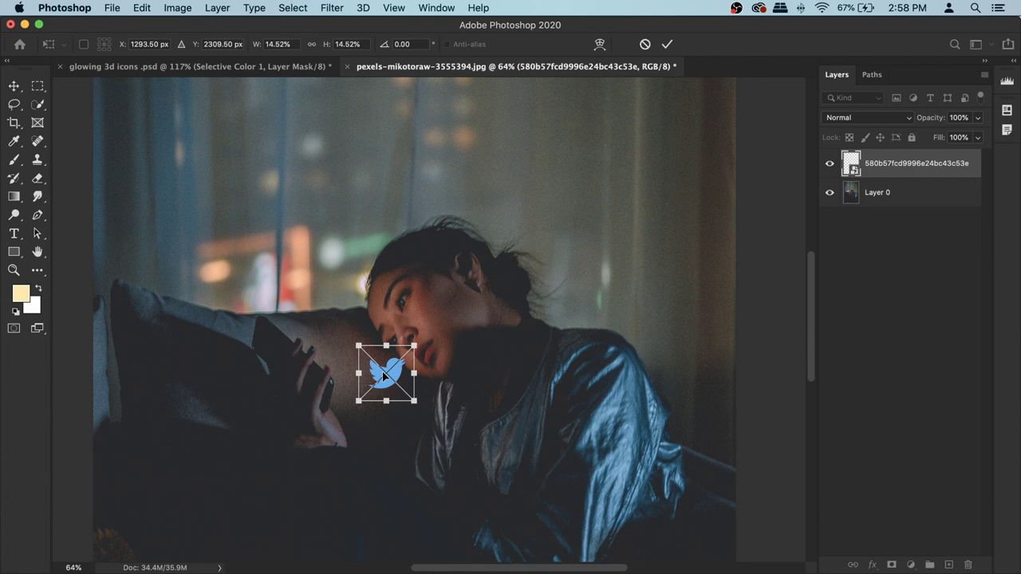
scroll(382, 371, up, 3)
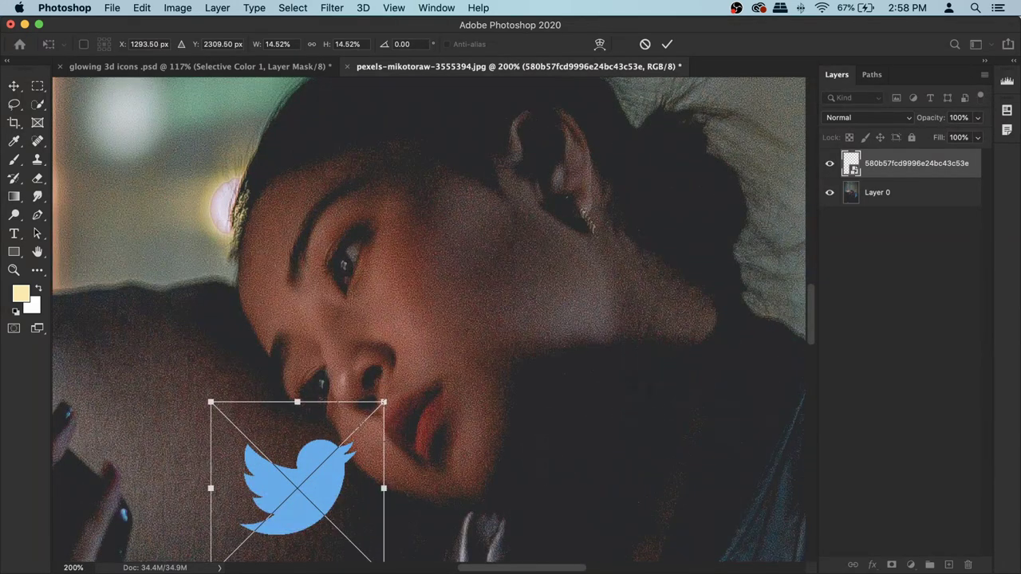
drag(334, 341, 487, 219)
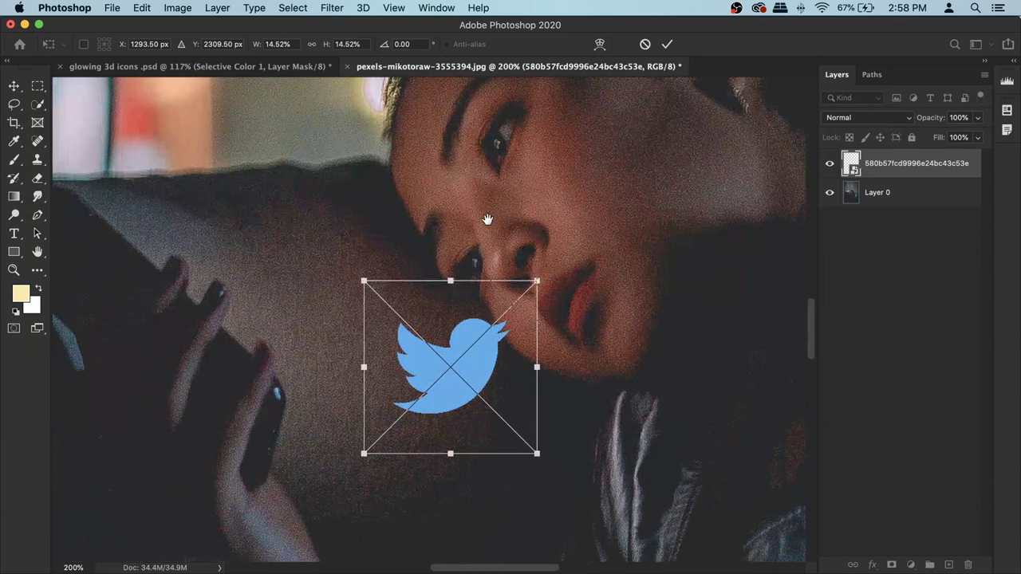
drag(485, 380, 430, 346)
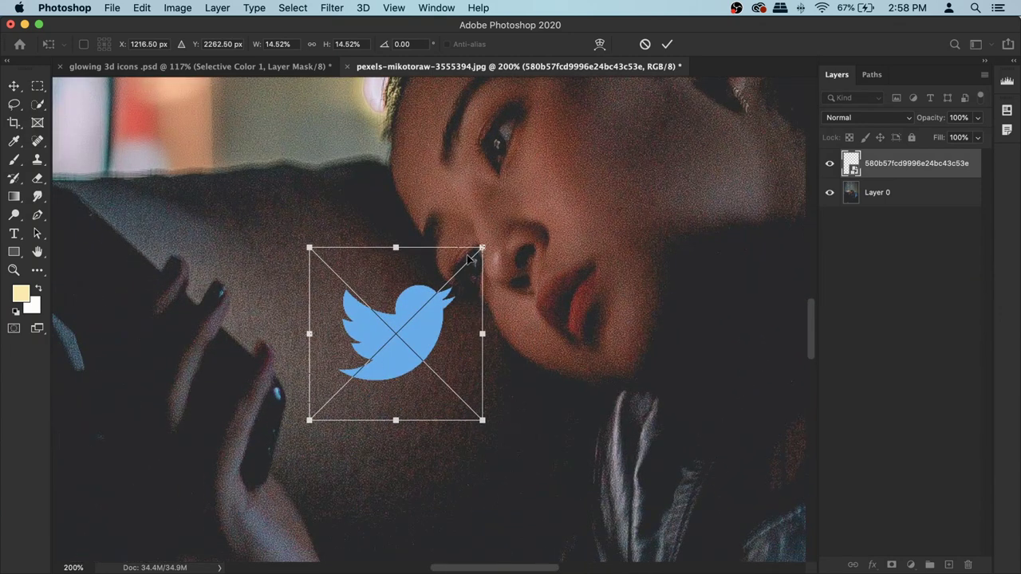
drag(482, 248, 427, 302)
drag(389, 367, 391, 313)
drag(429, 246, 401, 270)
drag(386, 317, 397, 290)
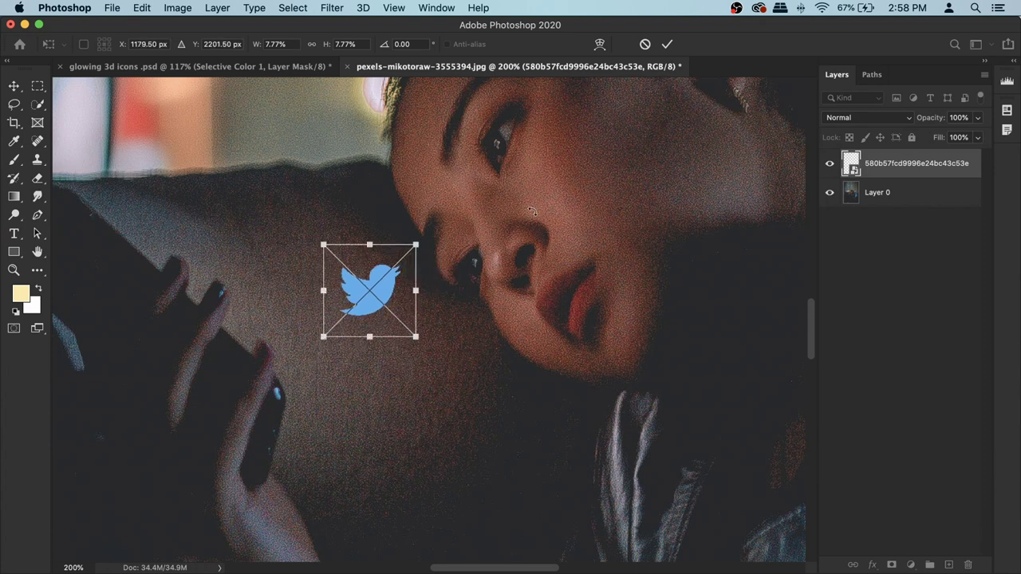
click(667, 46)
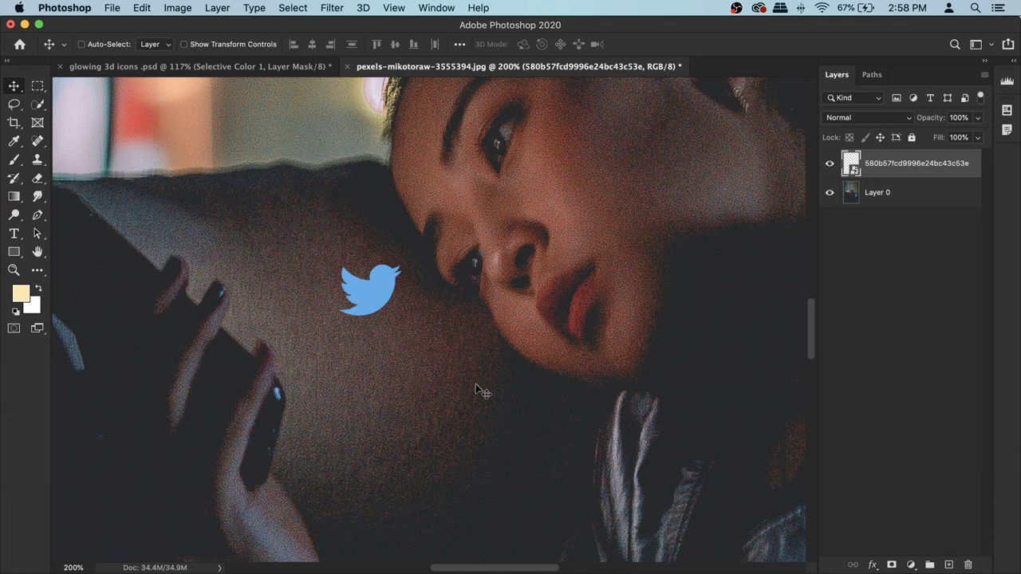
Distort the Twitter logo into perspective by shortening its right edge and stretching its left edge taller.
key(super+t)
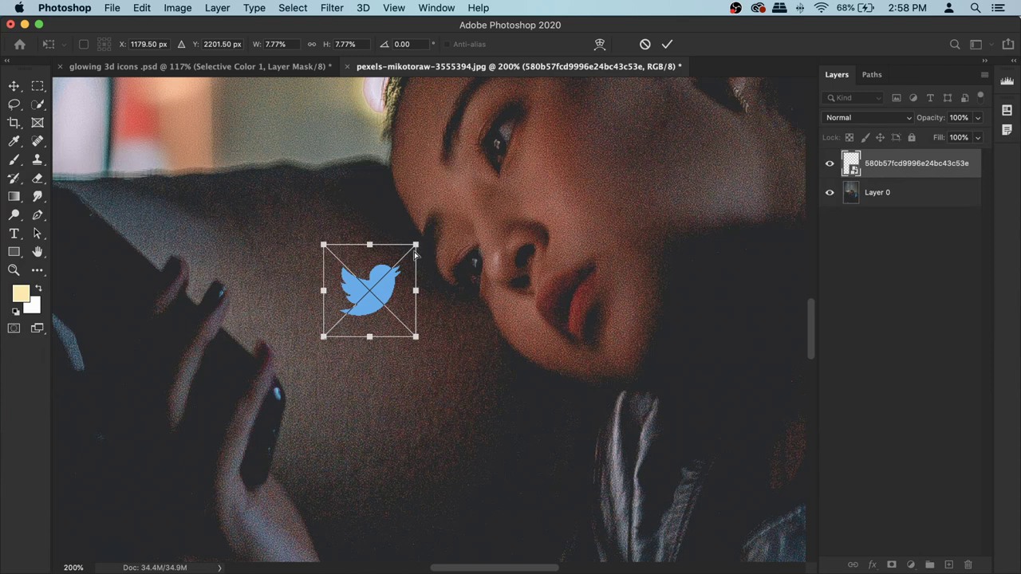
drag(415, 244, 411, 252)
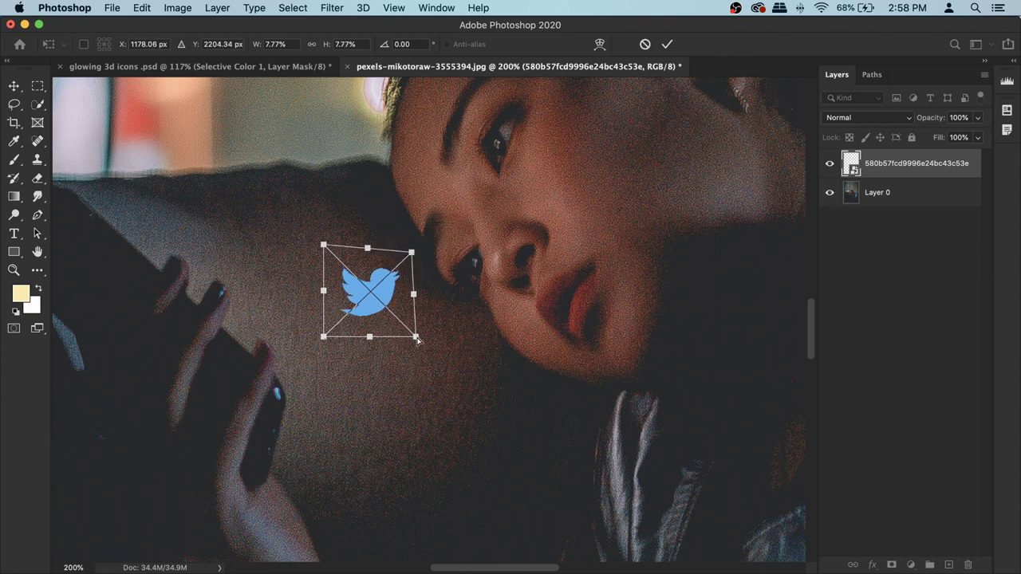
drag(415, 338, 411, 330)
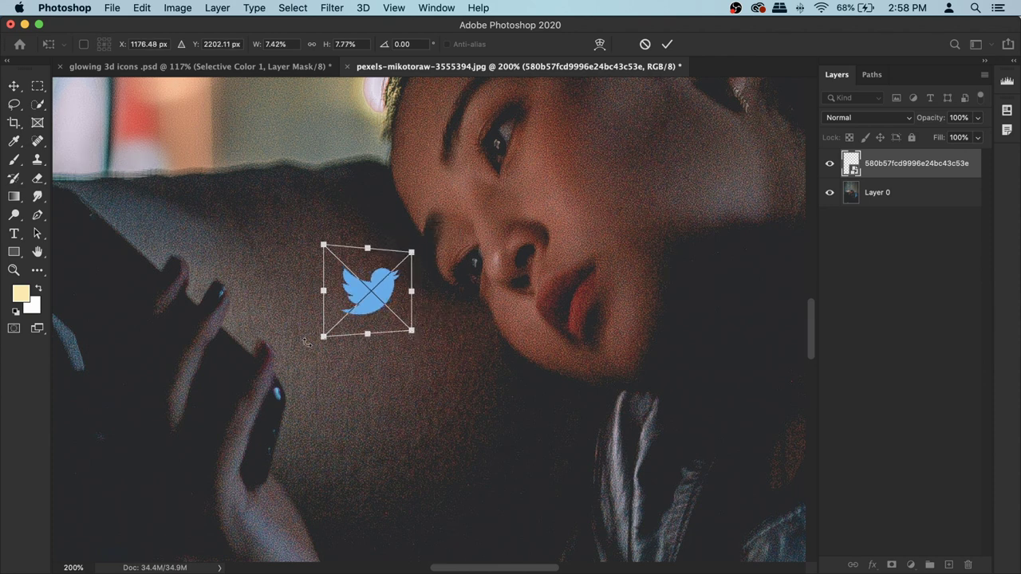
drag(325, 339, 326, 356)
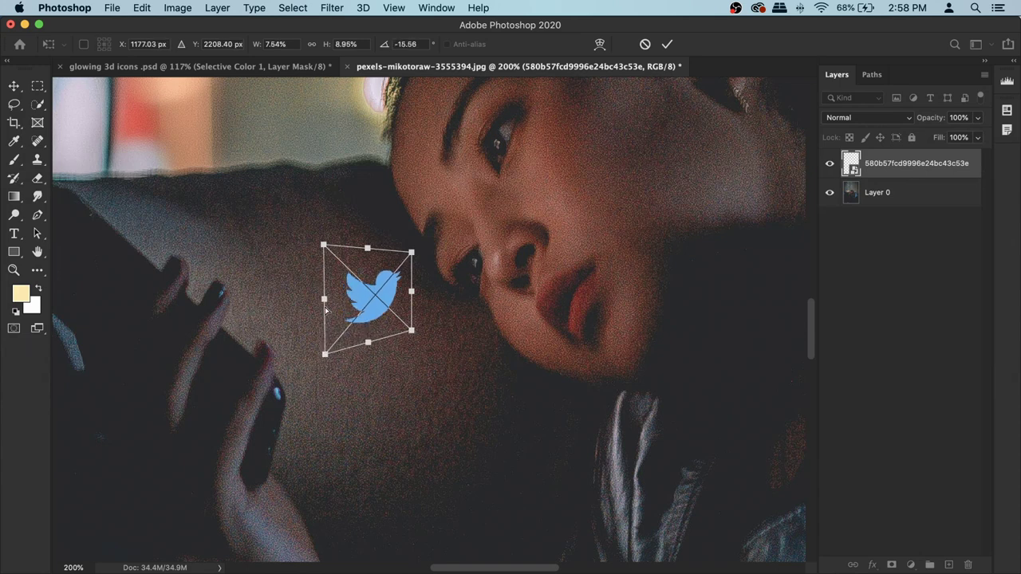
drag(323, 246, 323, 233)
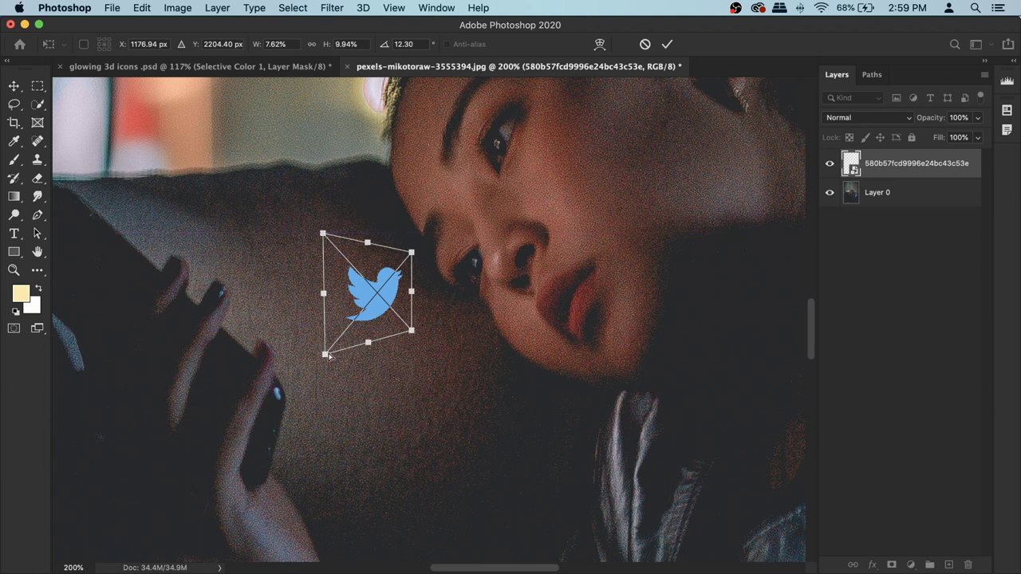
drag(325, 357, 323, 367)
drag(414, 339, 414, 332)
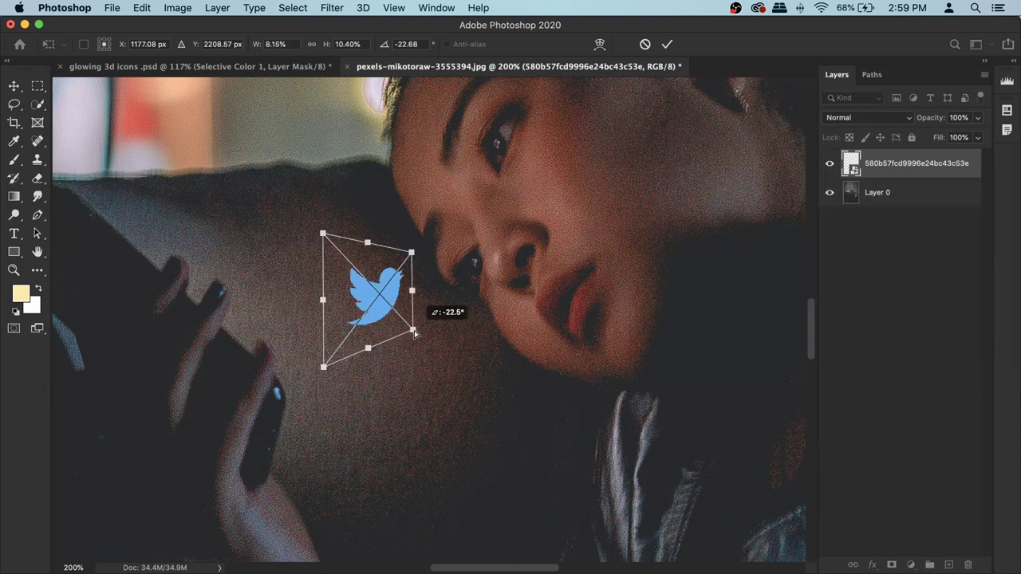
click(666, 45)
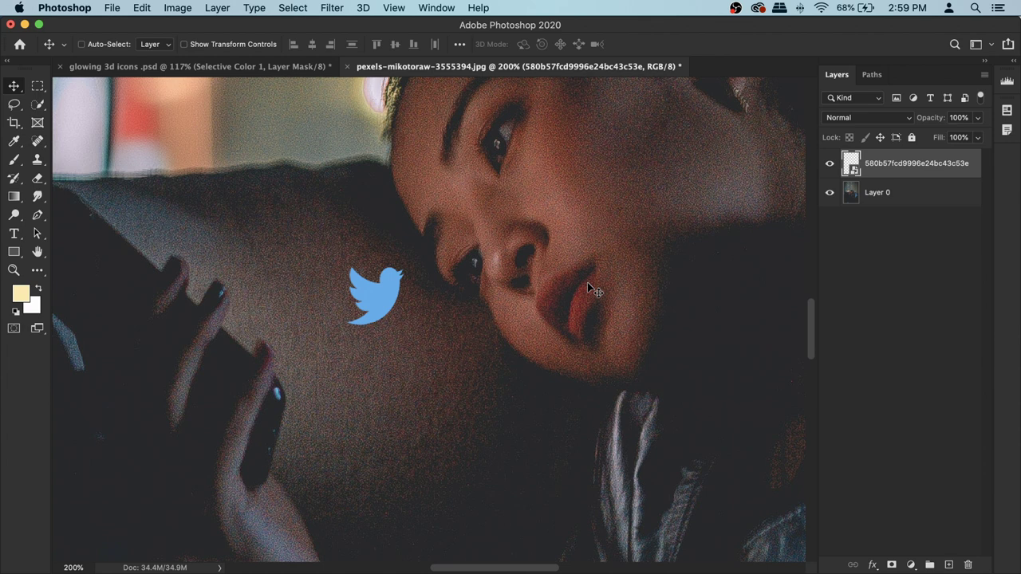
Rename the placed Twitter logo layer as "twitter".
double_click(915, 164)
text(twitter)
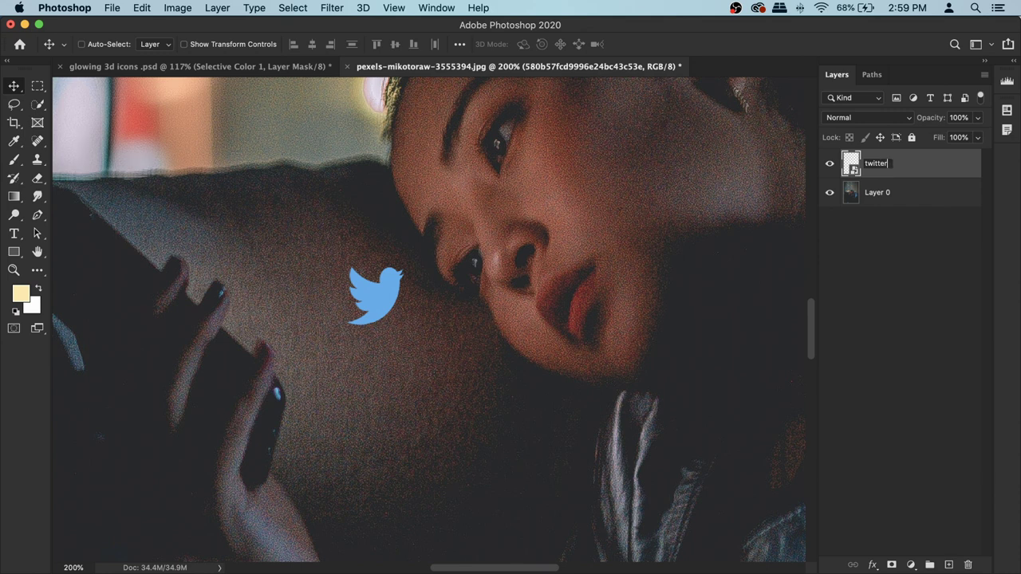
key(Return)
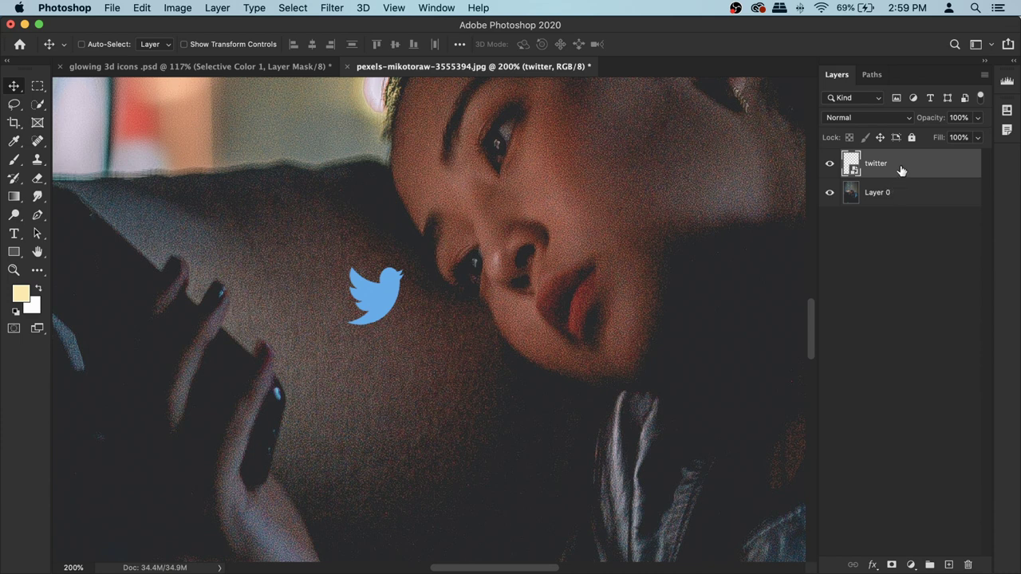
Duplicate the twitter layer and name the copy "depth".
key(super+j)
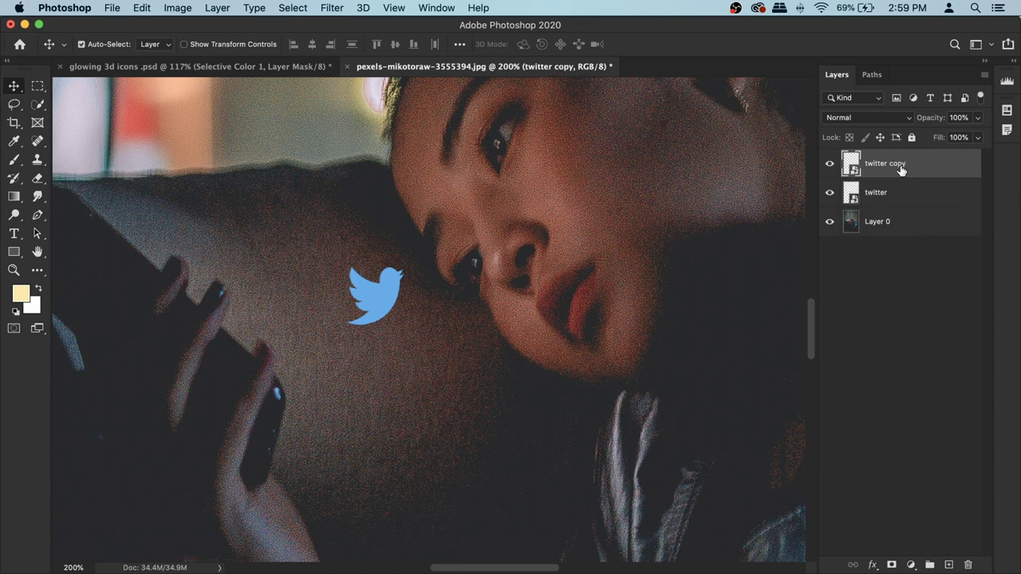
double_click(887, 163)
text(depth)
key(Return)
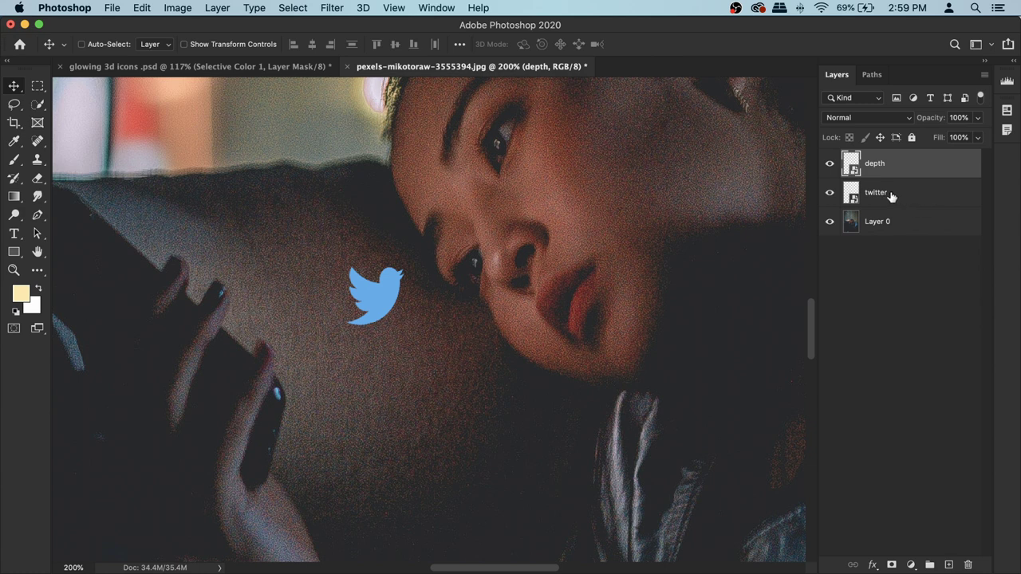
Rasterize the depth layer and darken it with Hue/Saturation at hue -12, saturation -15 and lightness -24.
right_click(937, 165)
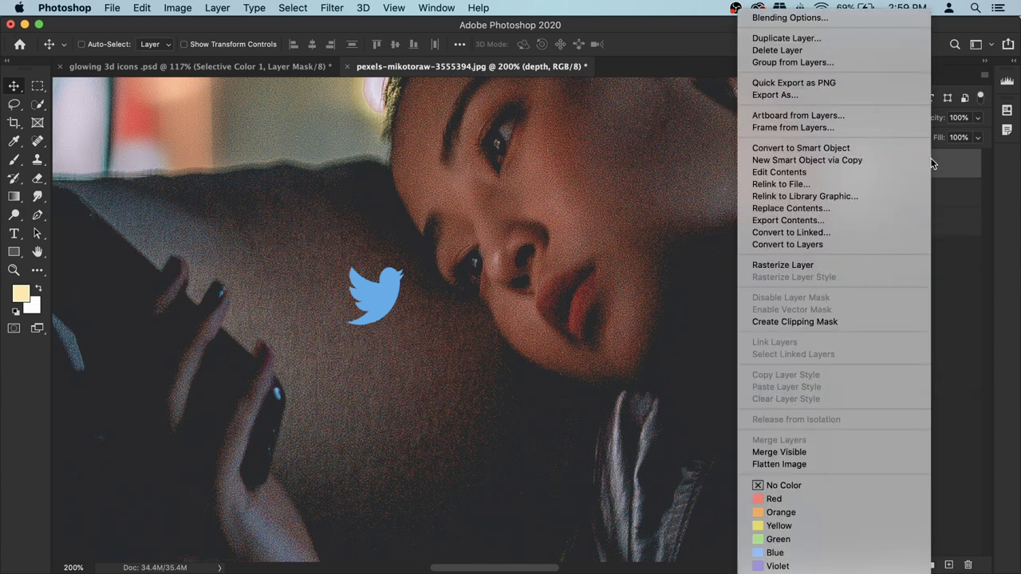
click(845, 266)
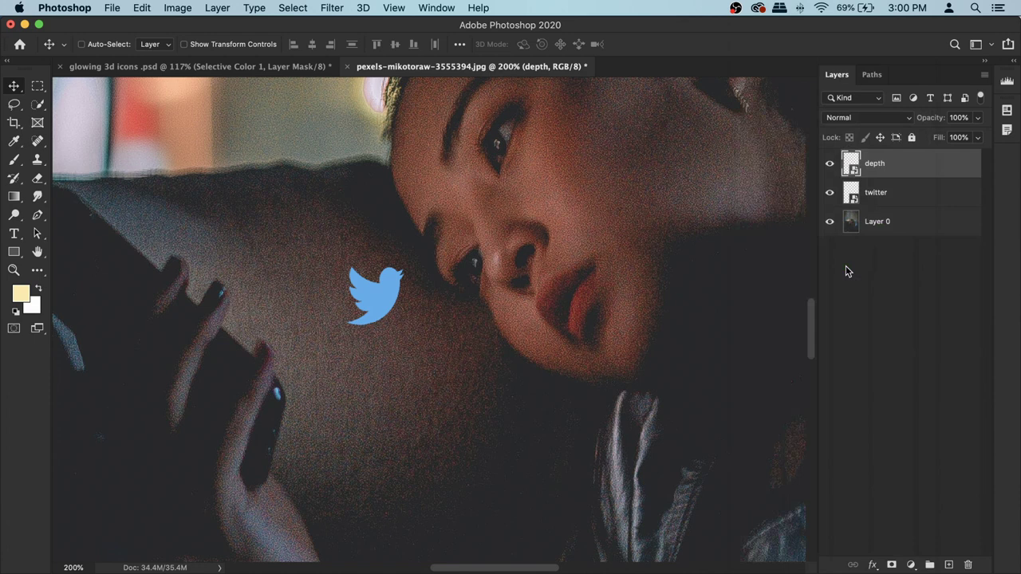
click(175, 8)
mouse_move(205, 49)
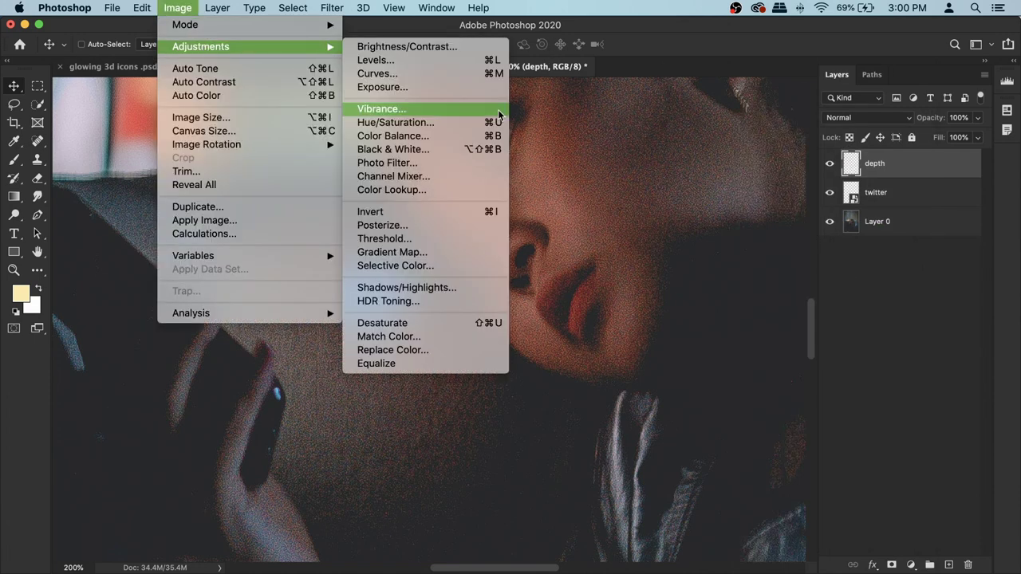
click(438, 123)
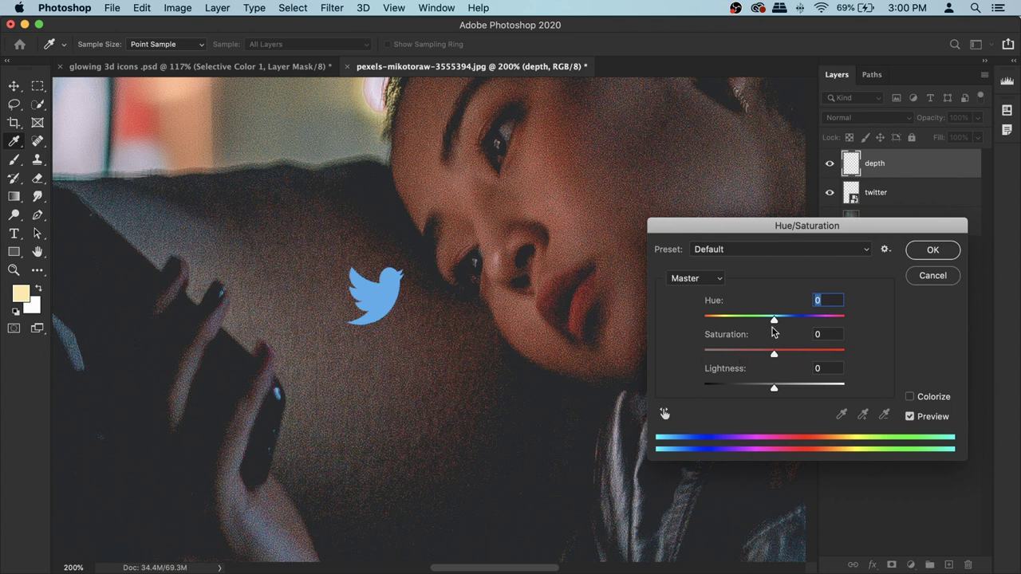
drag(773, 321, 767, 323)
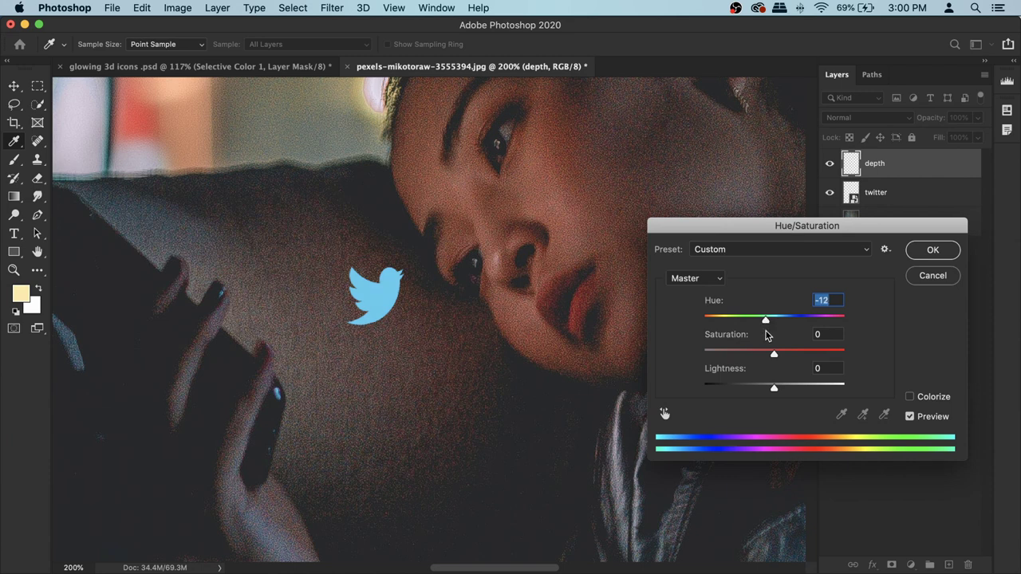
drag(773, 388, 758, 388)
drag(774, 354, 764, 356)
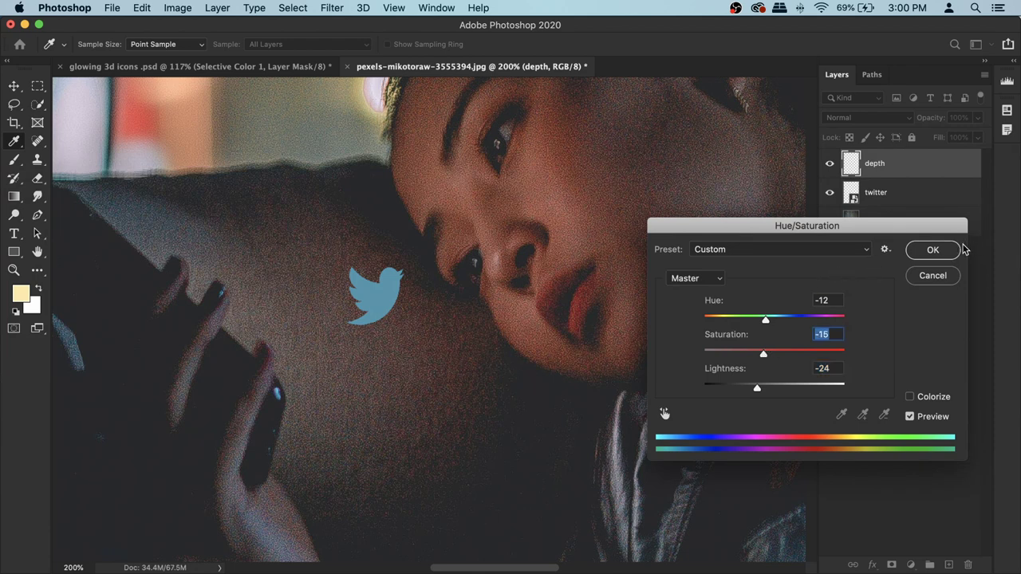
click(933, 250)
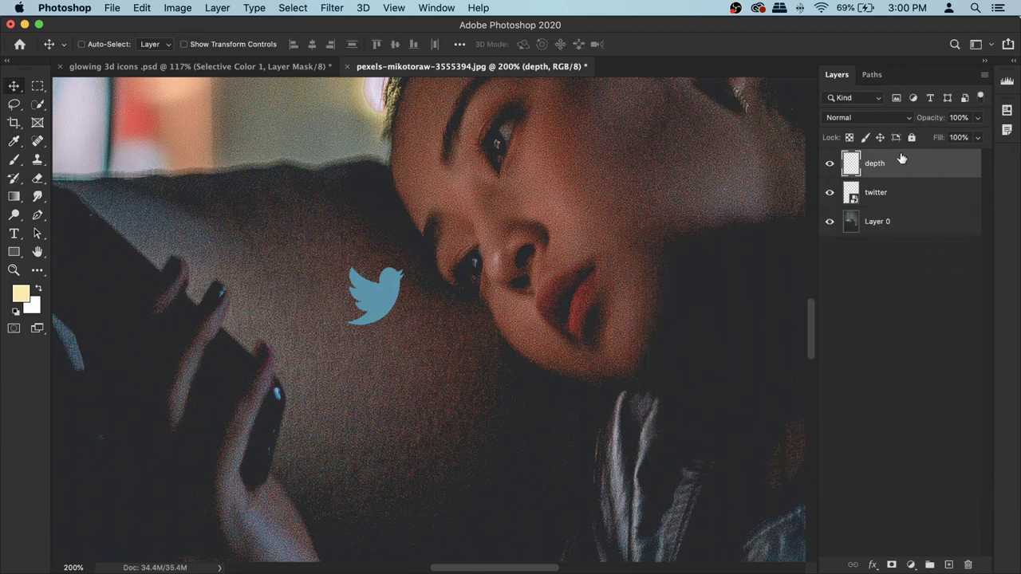
Move the depth layer beneath the twitter layer and shift it 3 px left and 1 px down with Free Transform.
drag(898, 170, 895, 205)
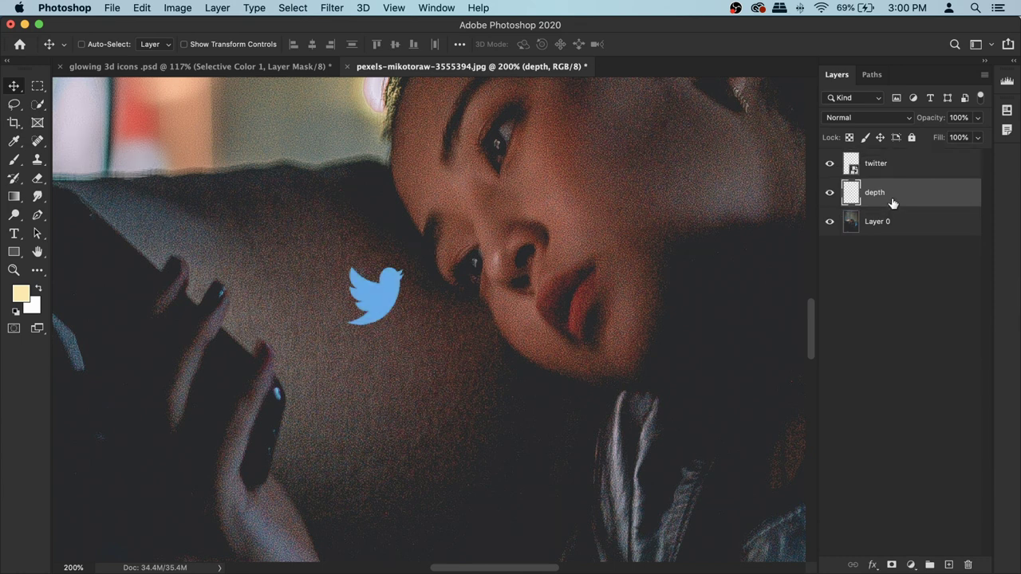
scroll(460, 351, up, 3)
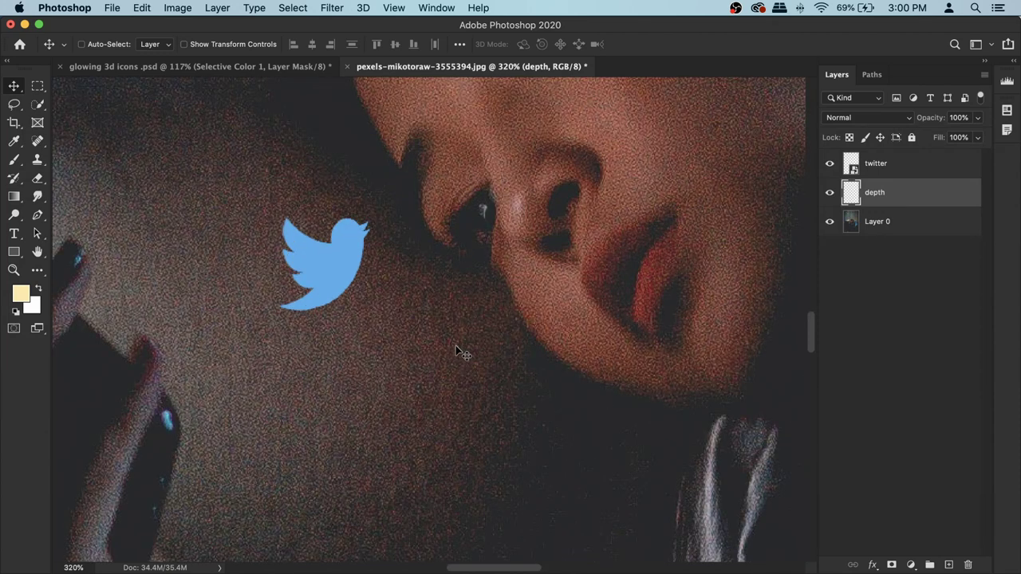
key(super+t)
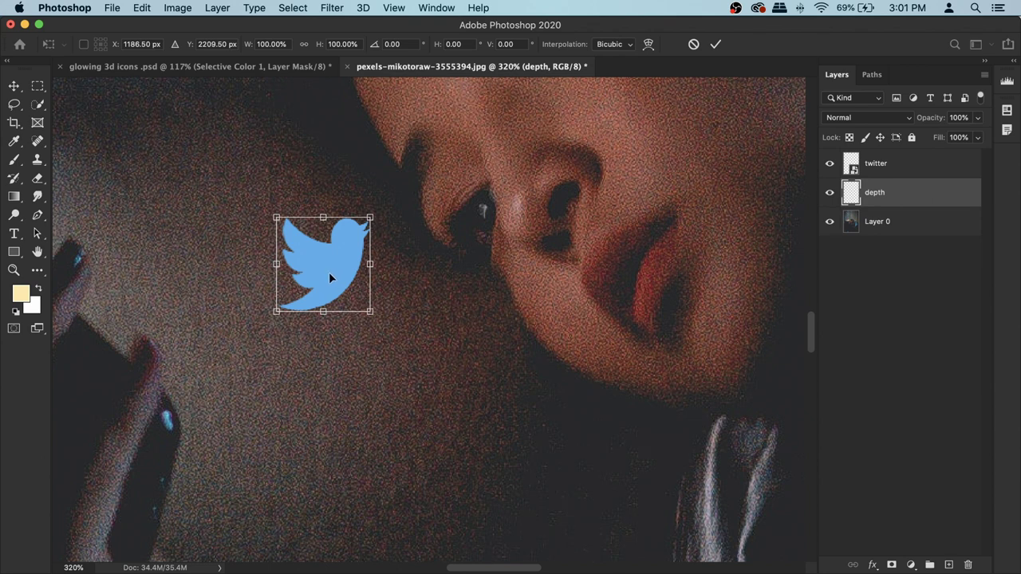
drag(324, 273, 322, 274)
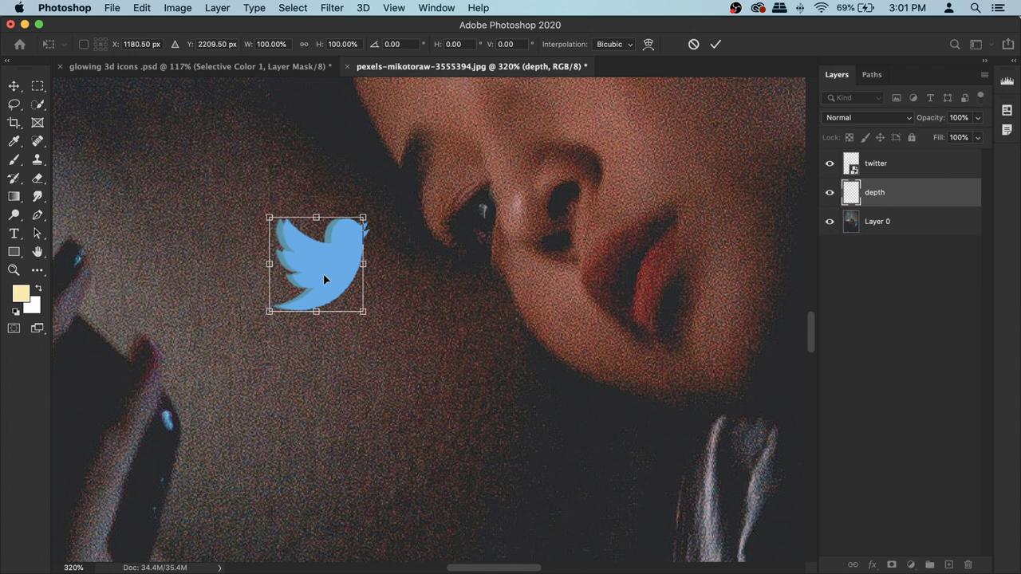
key(super+z)
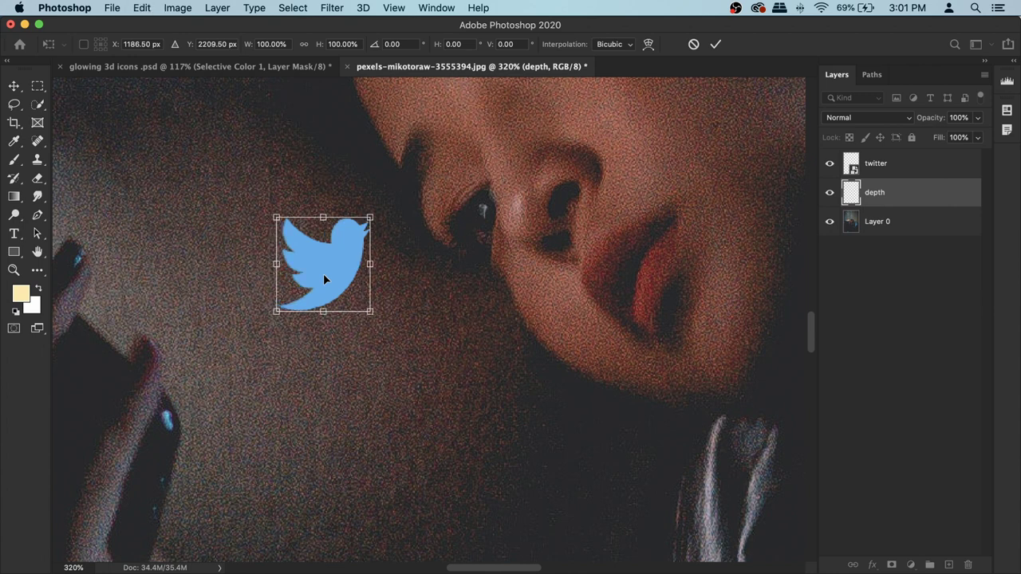
key(Left)
key(Left)
key(Left)
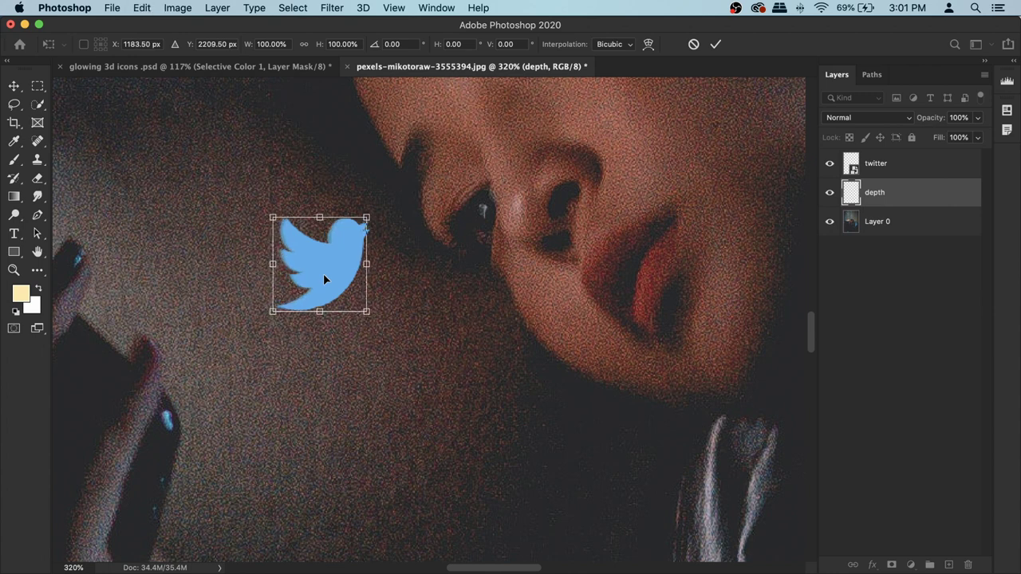
key(Down)
key(Right)
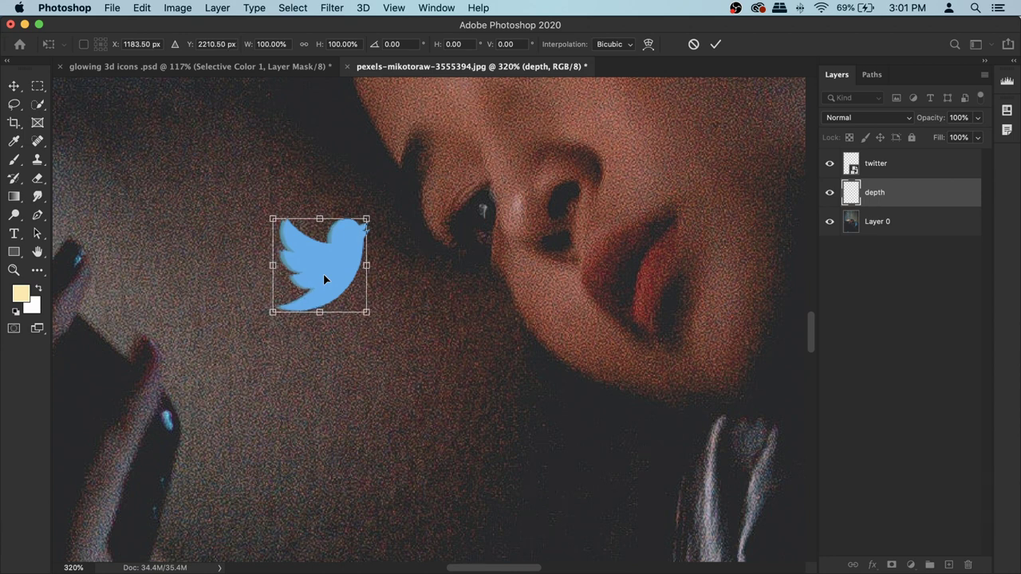
scroll(323, 274, up, 5)
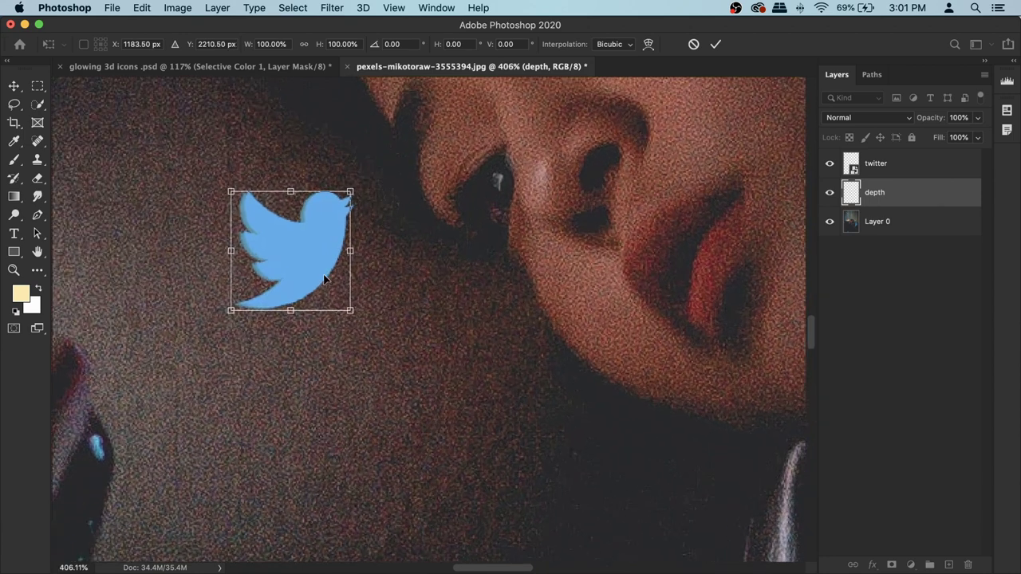
scroll(323, 278, down, 1)
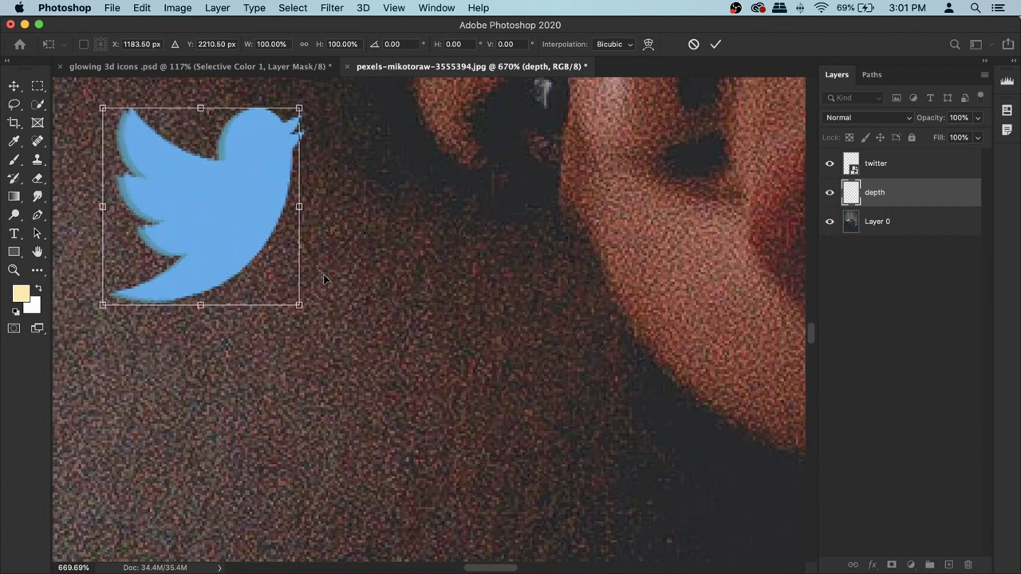
drag(189, 196, 340, 293)
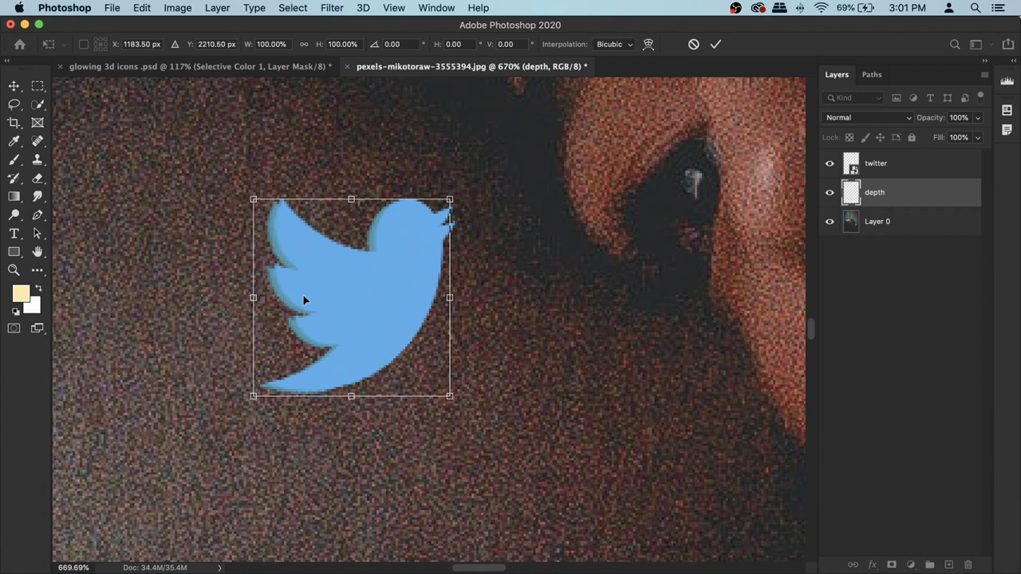
click(717, 44)
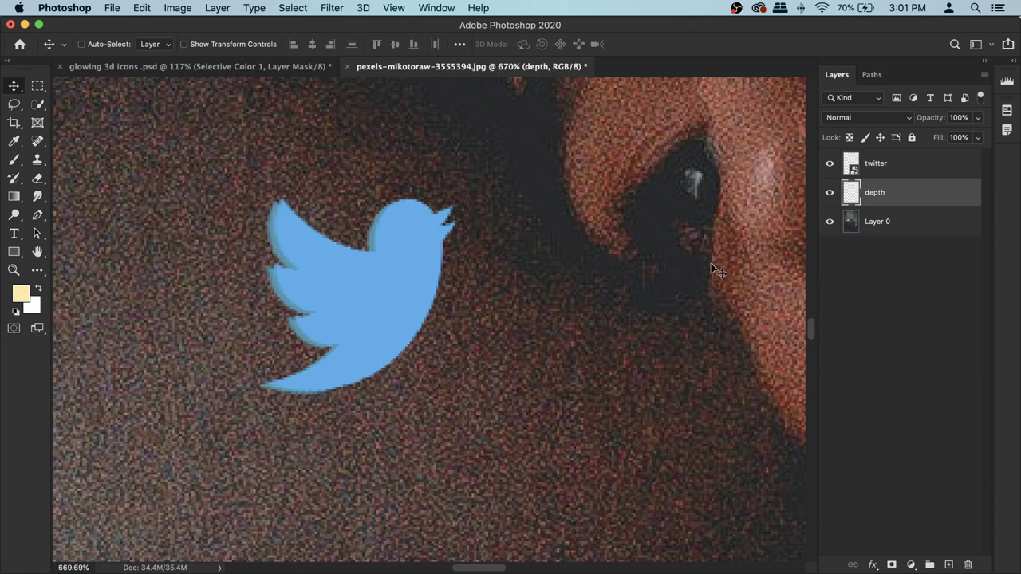
Make two copies of the depth layer, each offset slightly further left and down, to thicken the logo's side.
key(super)
key(alt+Left)
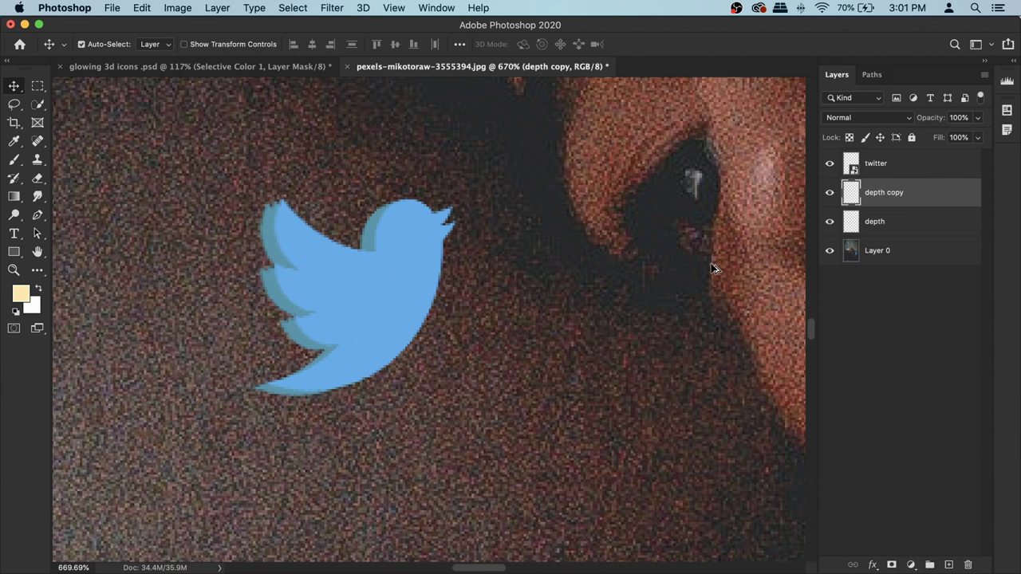
key(super)
key(alt+Left)
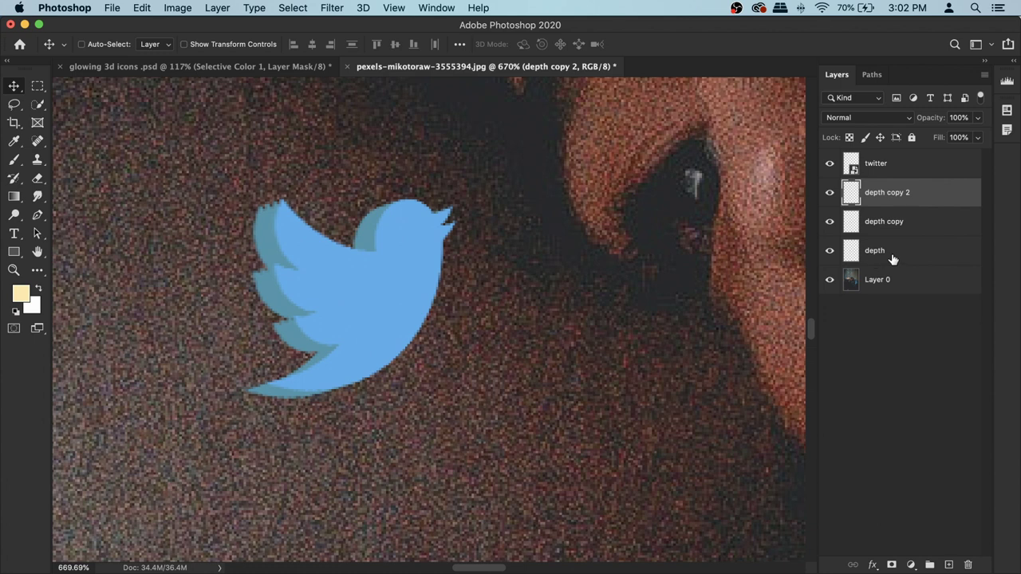
Merge the original depth layer and its two copies into one layer and rename it "depth".
click(875, 253)
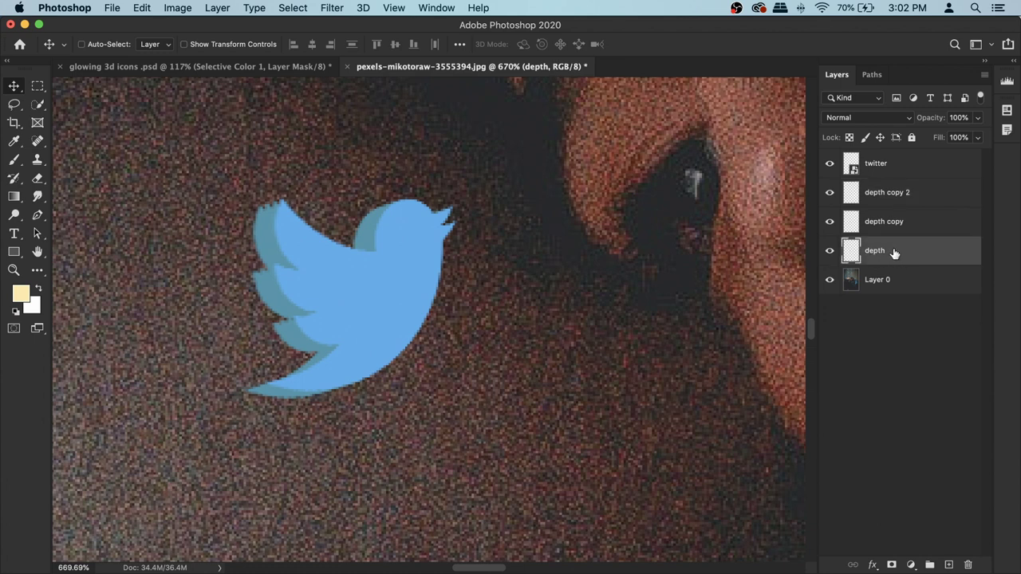
shift+click(899, 194)
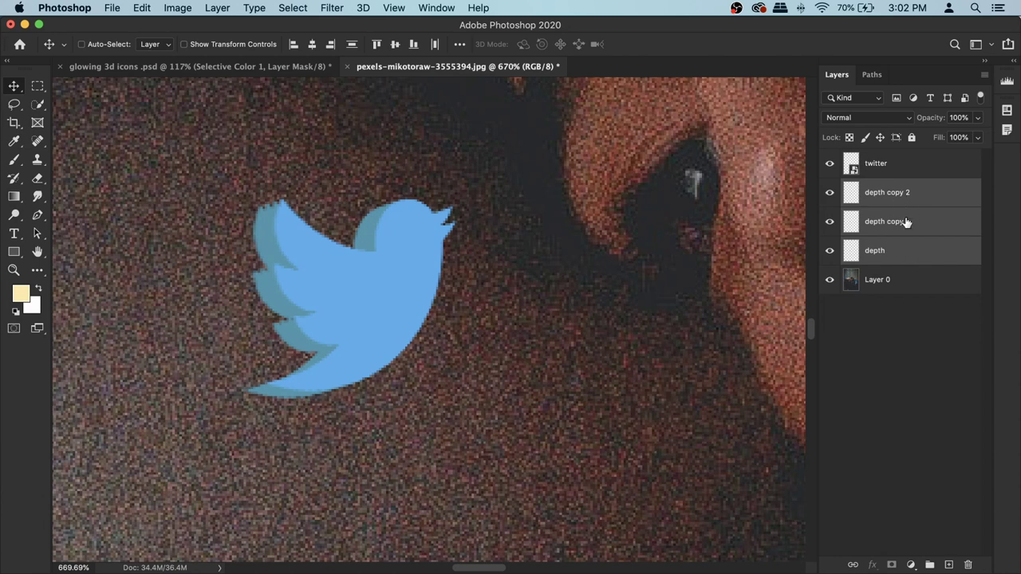
key(super+e)
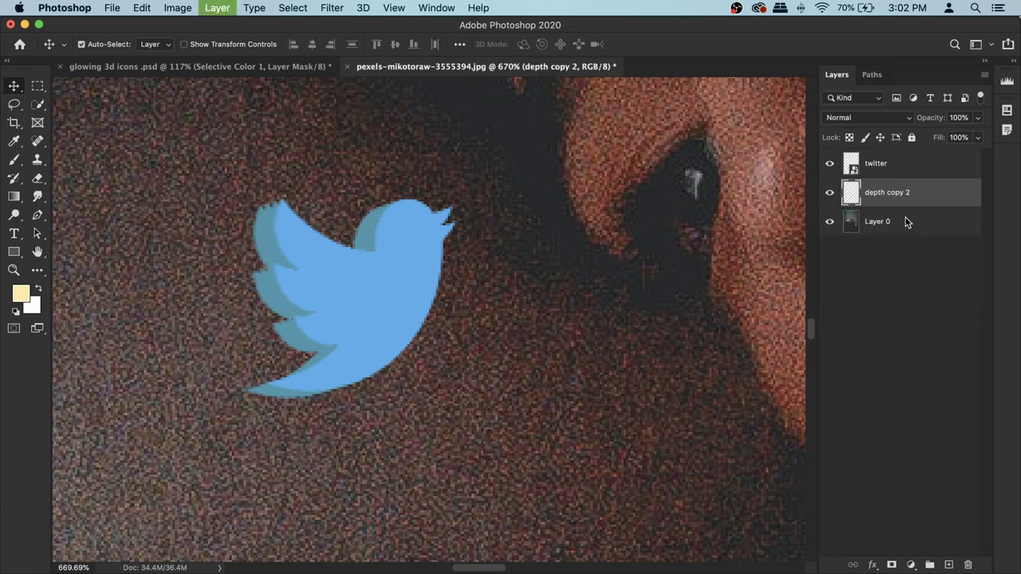
click(829, 193)
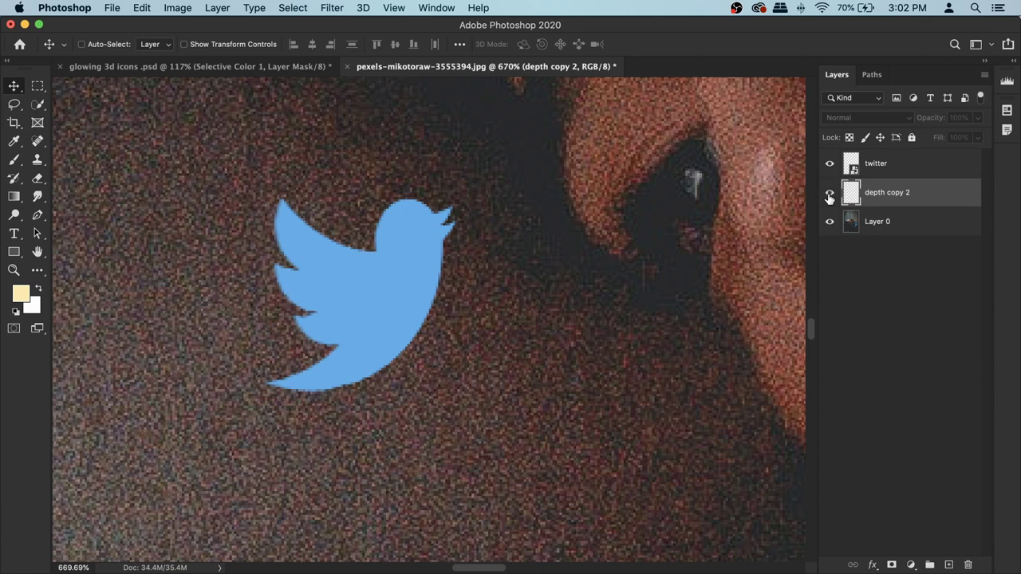
click(829, 193)
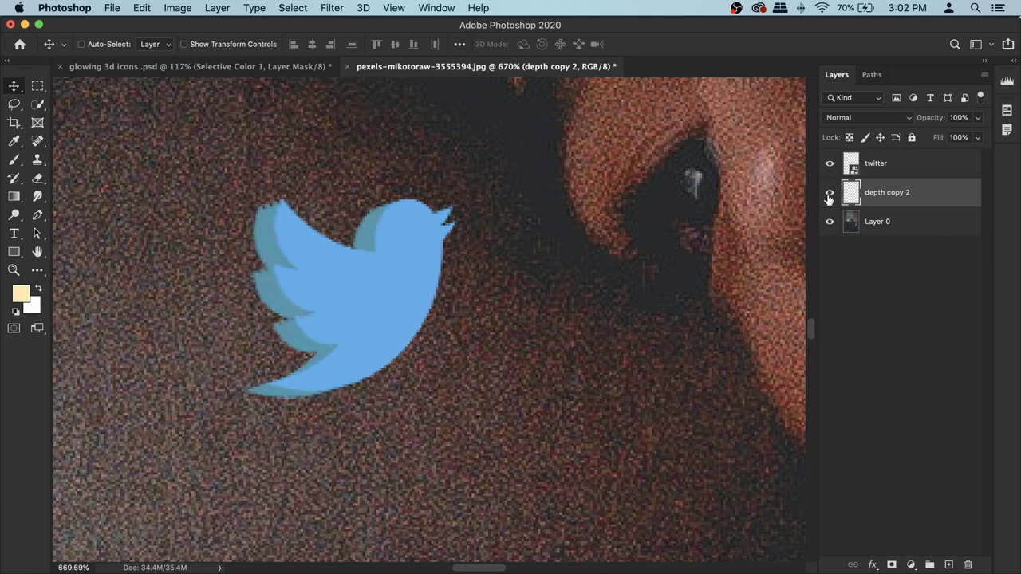
double_click(902, 194)
text(depth)
key(Return)
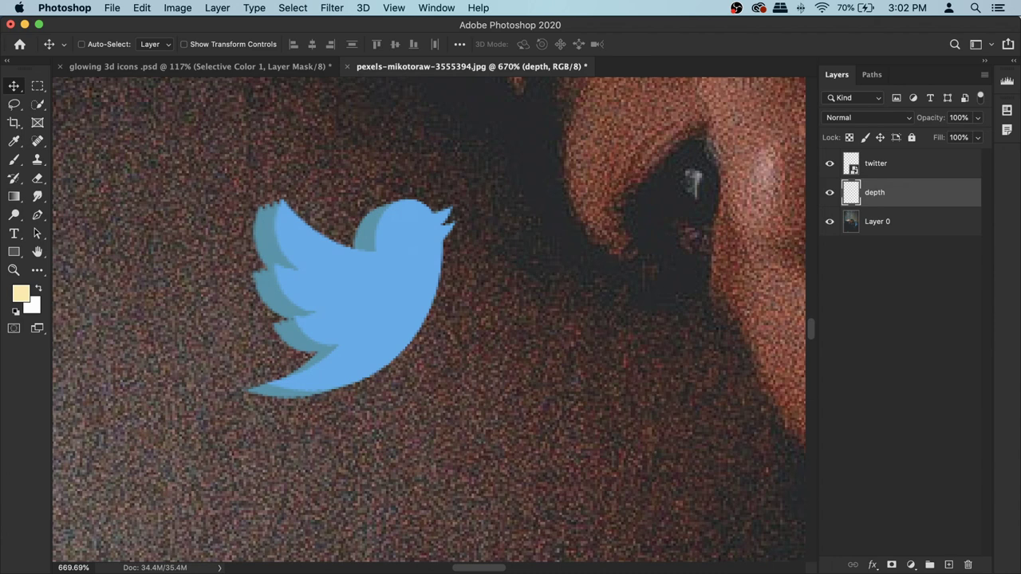
Clip the twitter layer to the merged depth layer with a clipping mask.
click(928, 166)
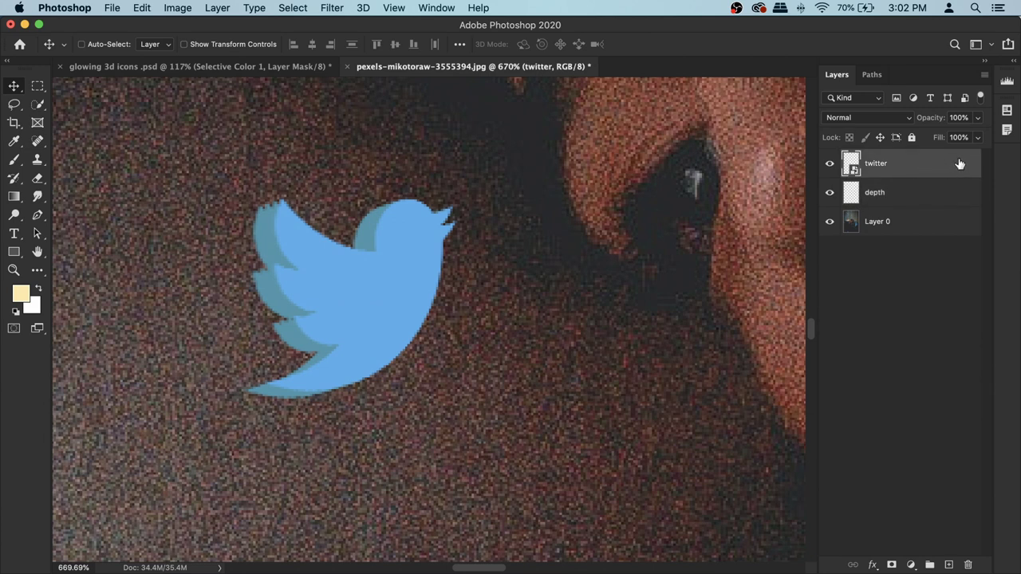
right_click(960, 164)
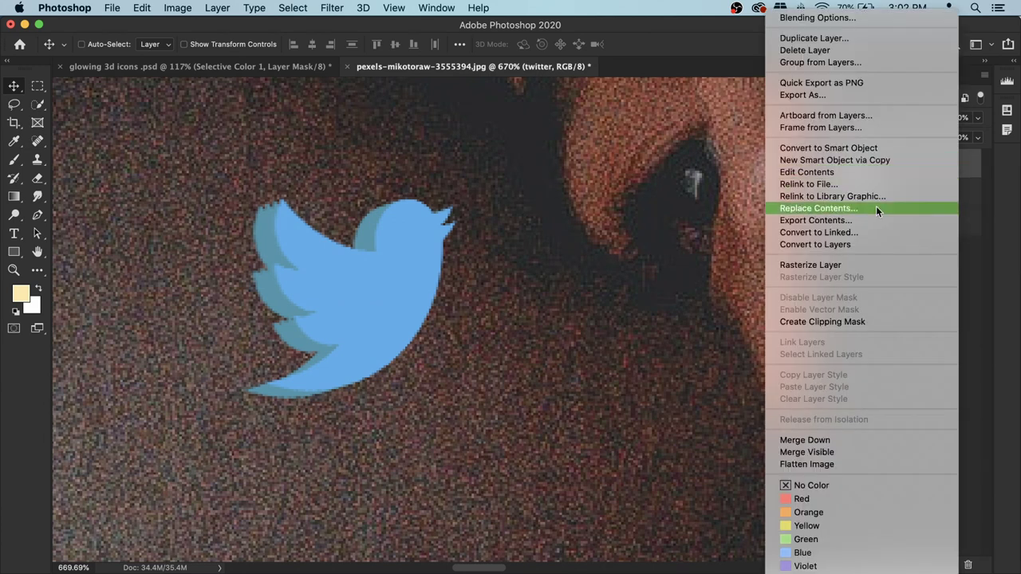
click(866, 321)
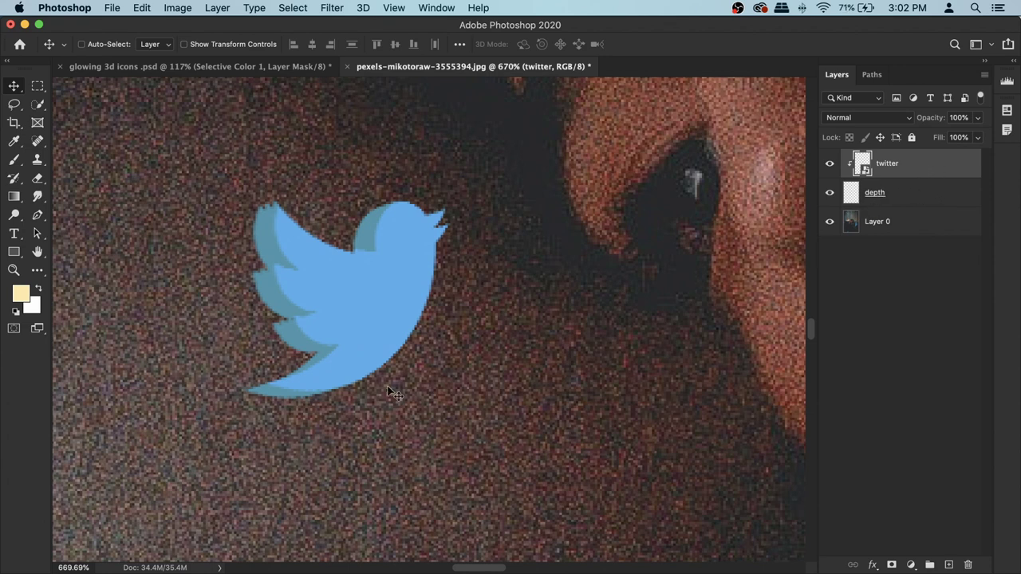
Add a black drop shadow to the twitter layer with 77% opacity, -83° angle, 14 px distance, 0% spread and 49 px size.
double_click(972, 163)
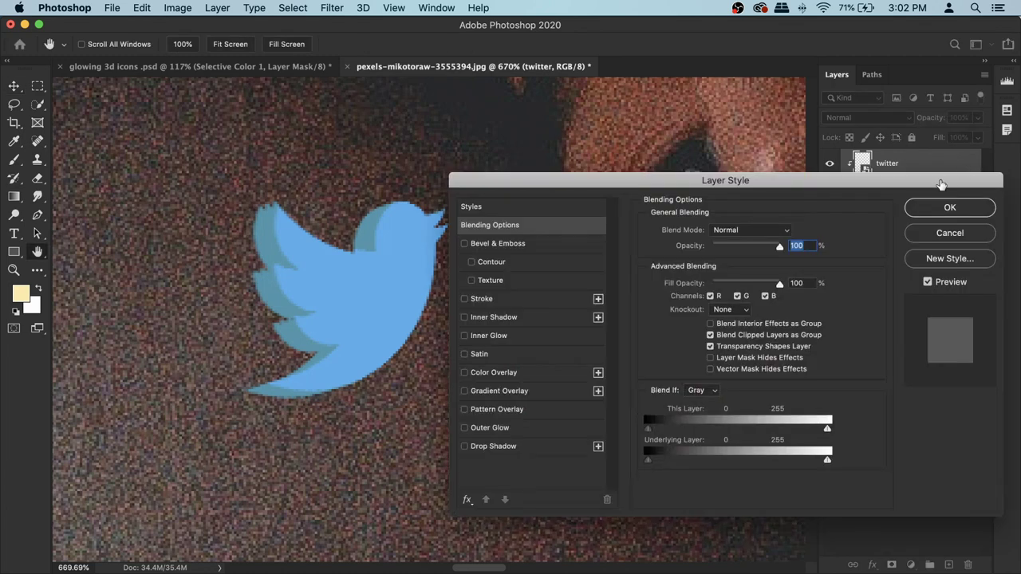
click(502, 447)
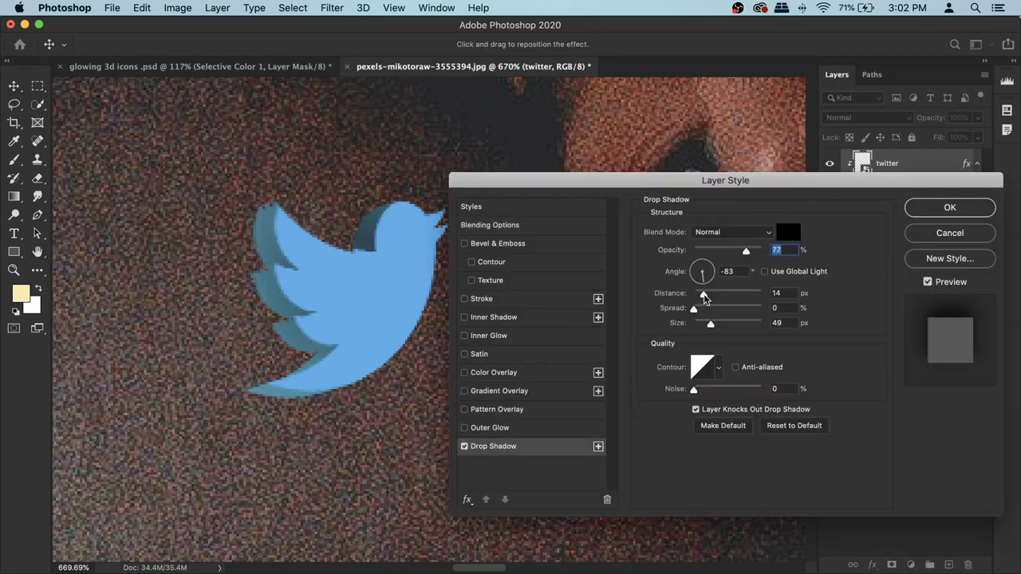
drag(695, 187, 813, 161)
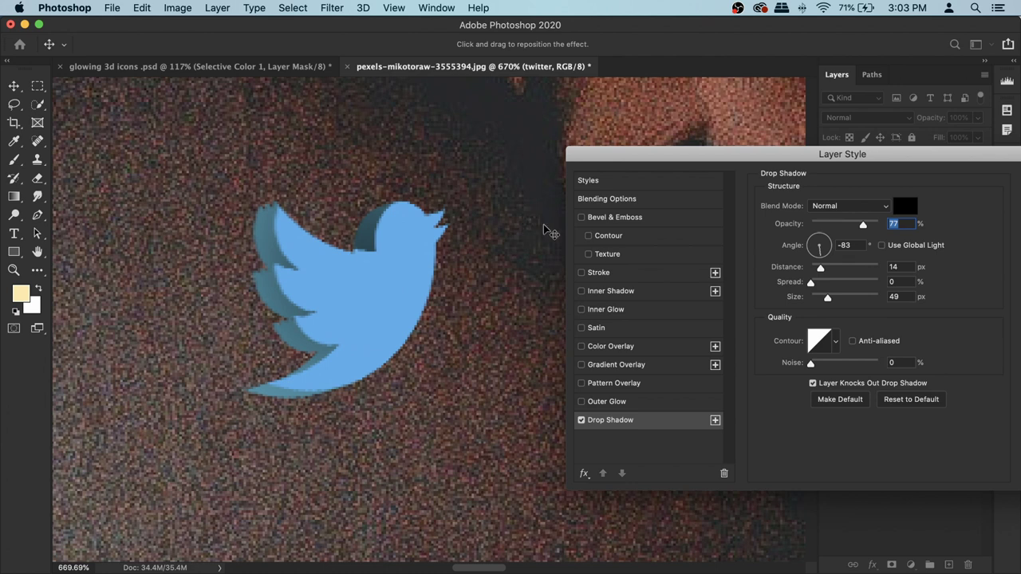
drag(832, 157, 785, 159)
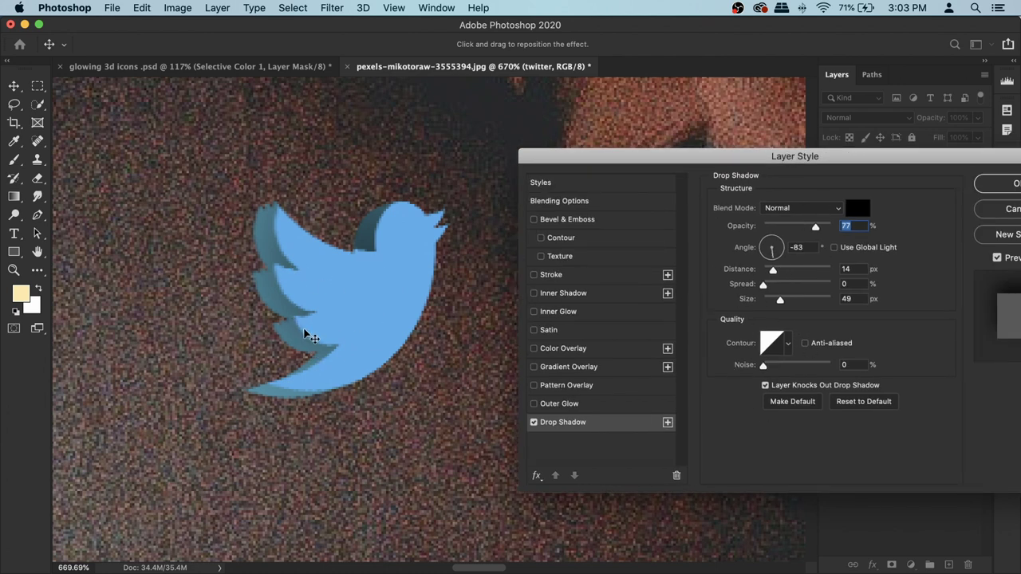
drag(774, 163, 678, 166)
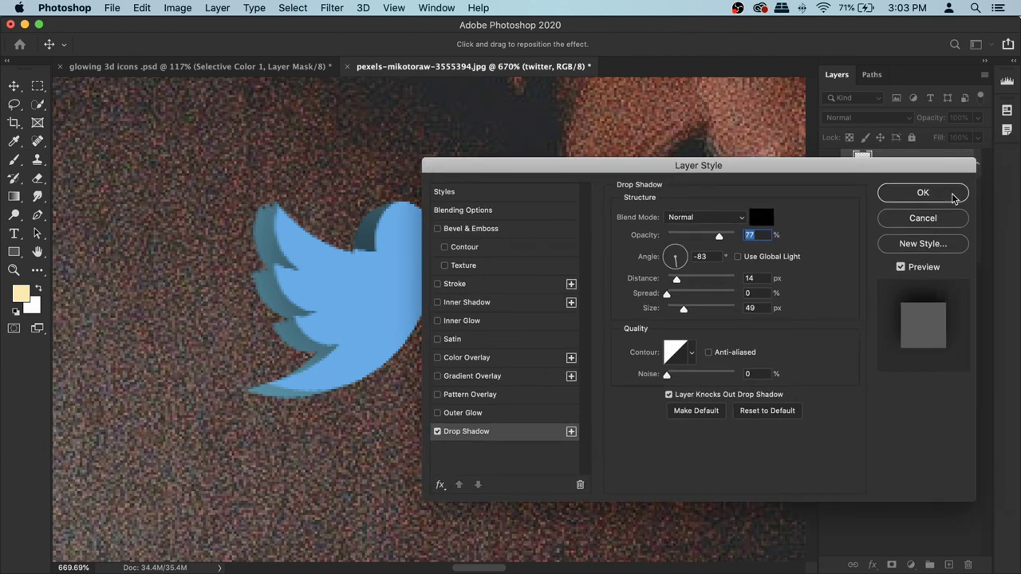
click(925, 201)
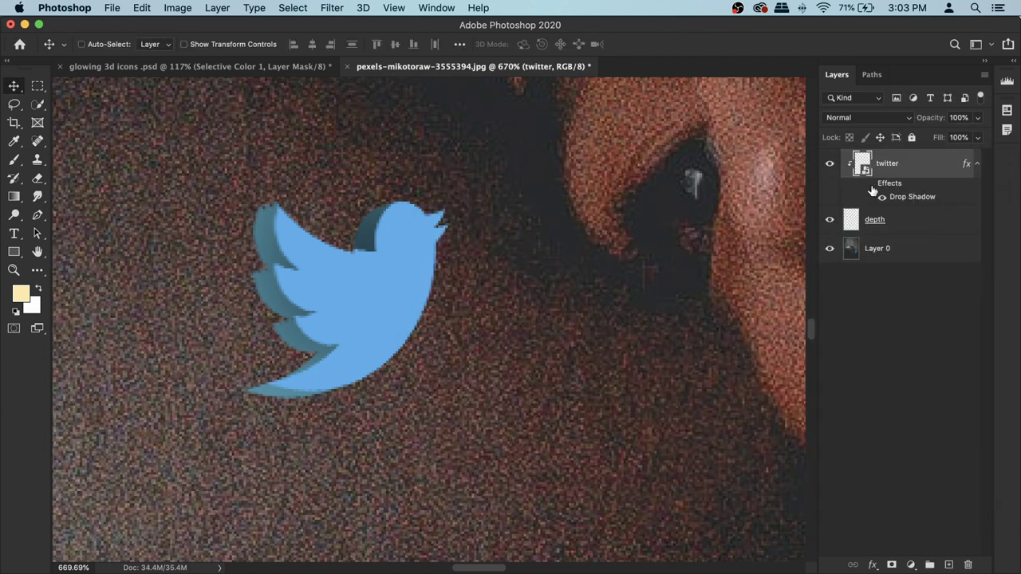
Create three copies of the twitter layer.
click(870, 185)
click(870, 185)
scroll(474, 281, down, 5)
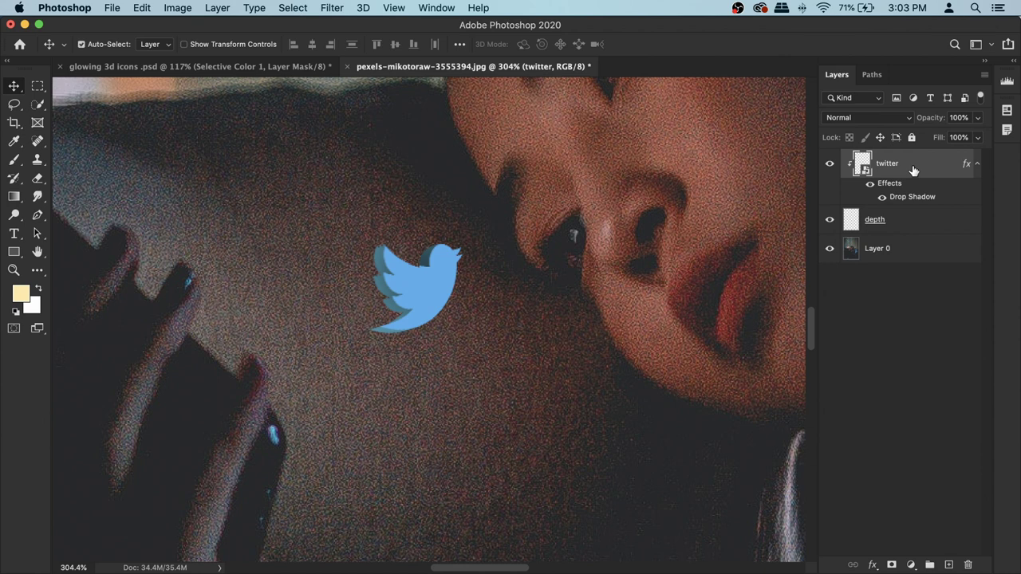
key(super+j)
key(super+j)
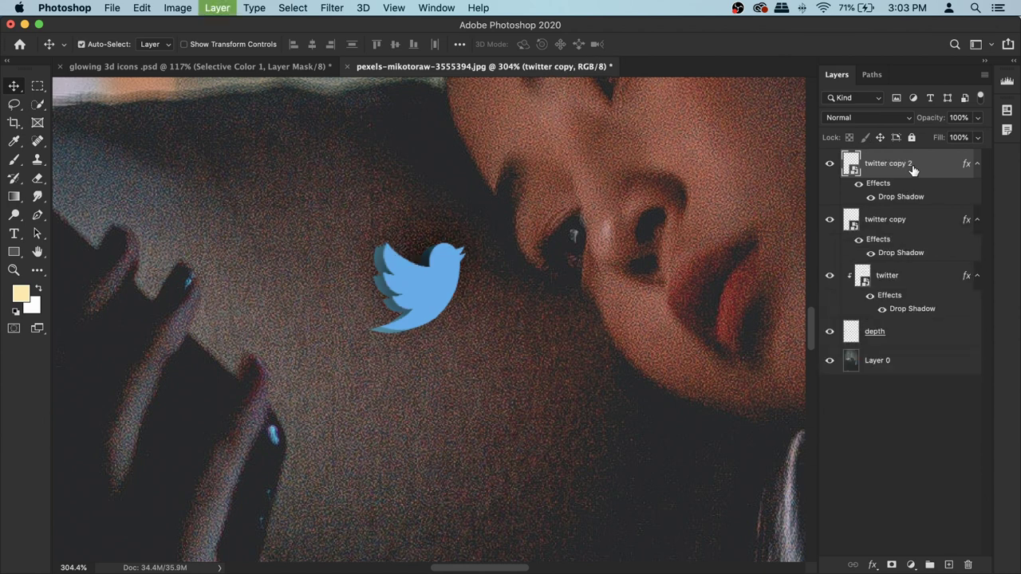
key(super+j)
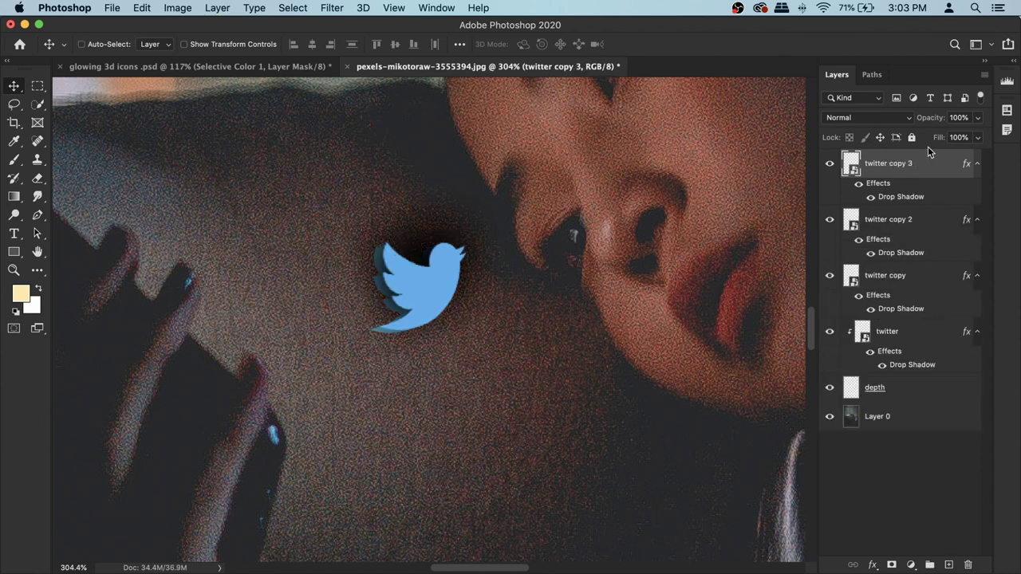
Remove the drop shadow layer style from twitter copy, twitter copy 2 and twitter copy 3.
click(963, 279)
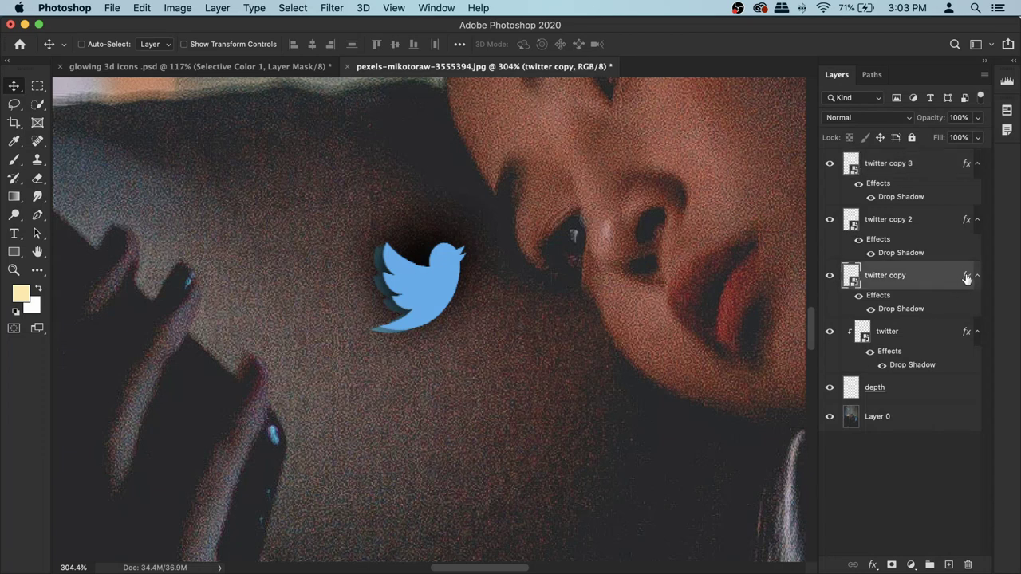
drag(965, 276, 968, 564)
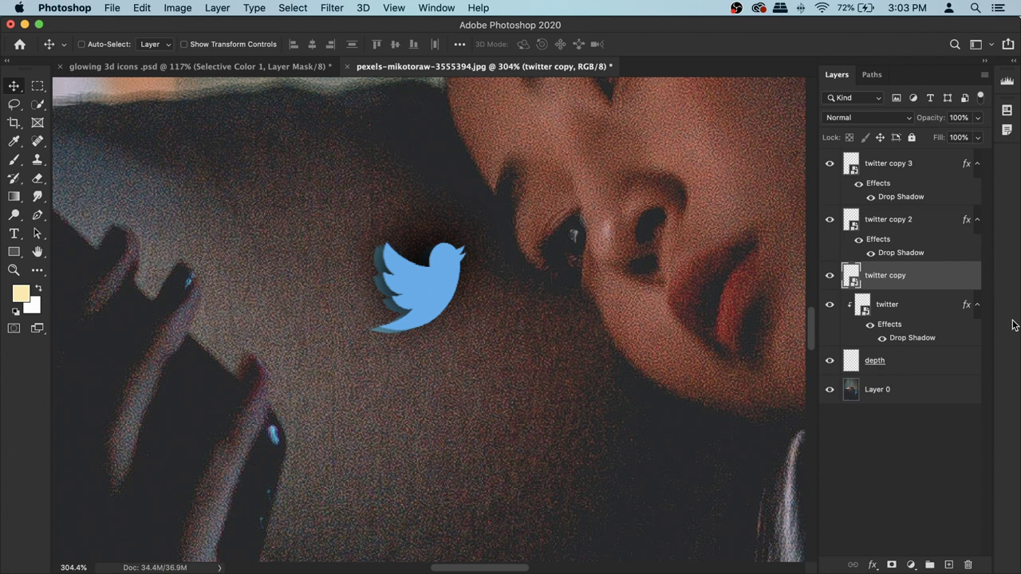
click(933, 221)
right_click(934, 222)
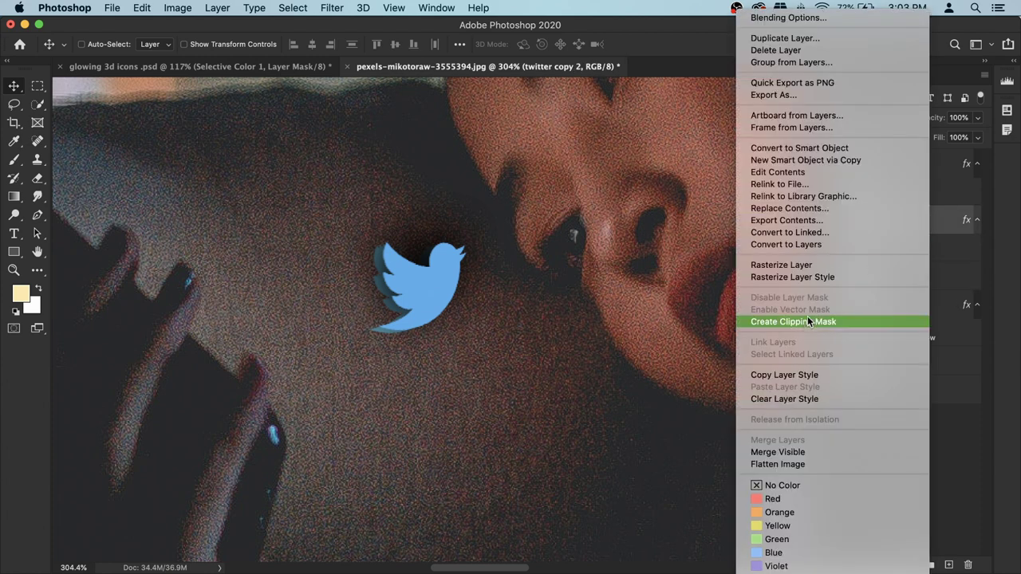
click(801, 399)
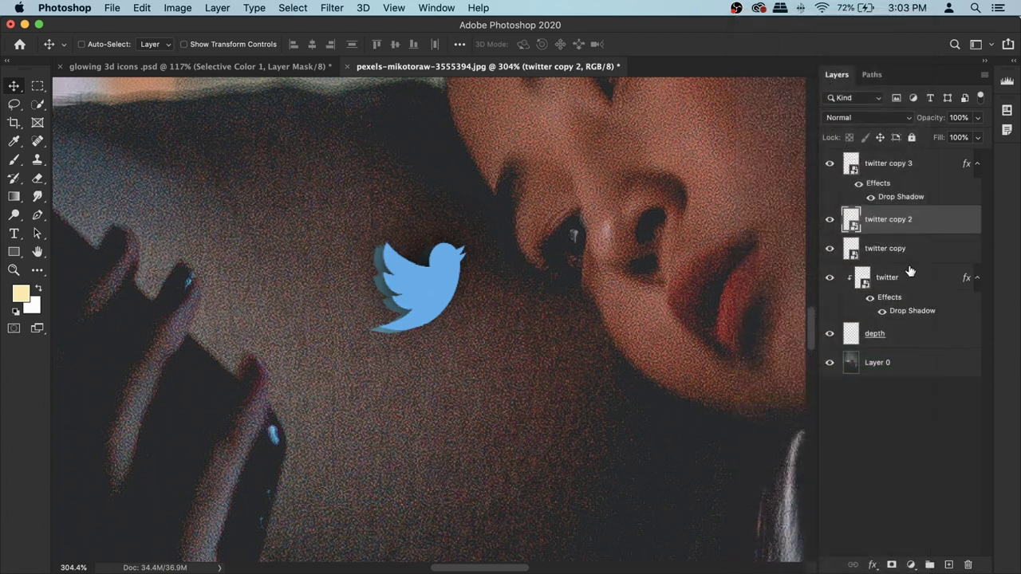
click(944, 163)
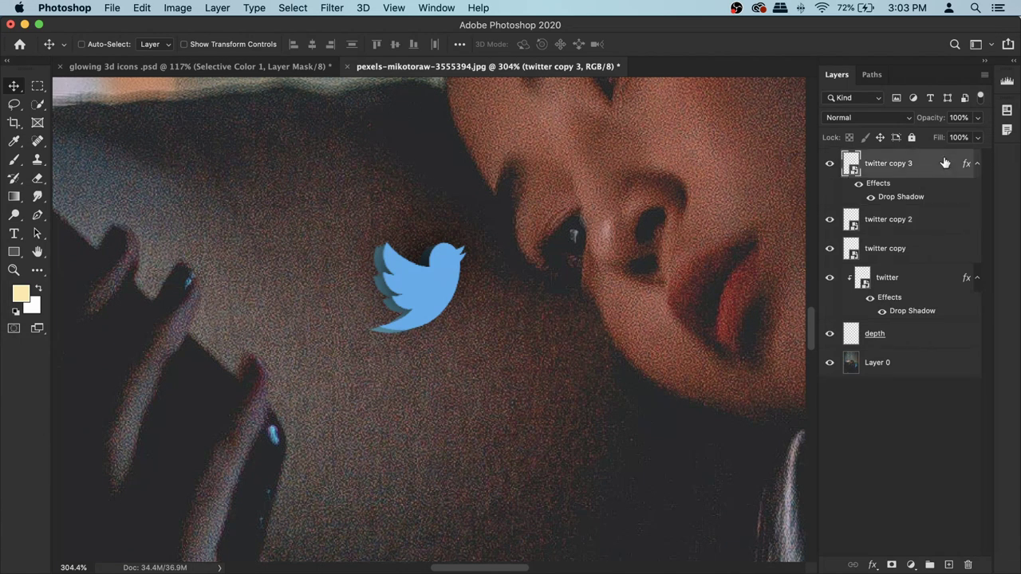
right_click(944, 162)
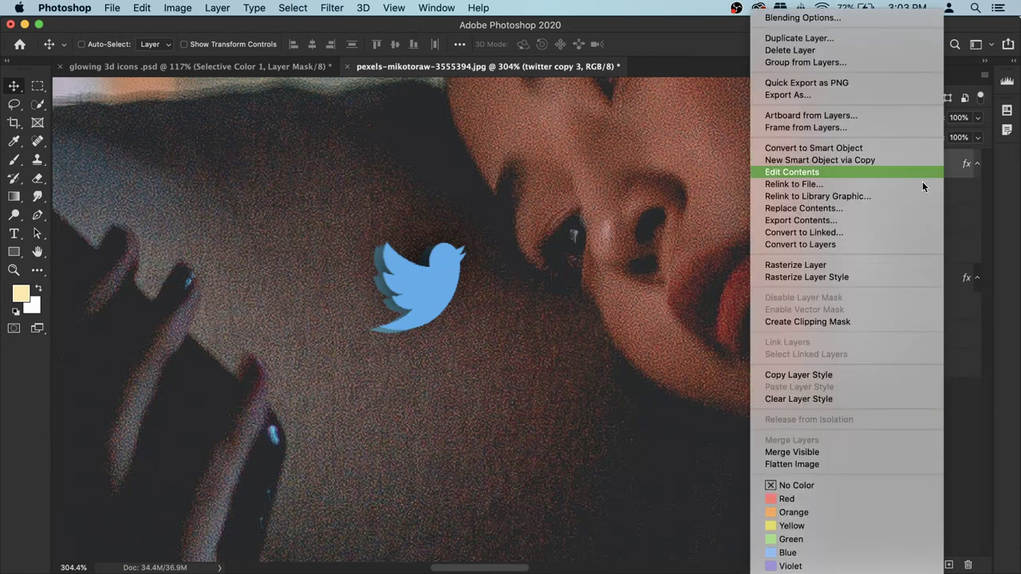
click(835, 399)
Hide the twitter copy 3 and twitter copy 2 layers, and rename twitter copy to "glow 1".
click(905, 223)
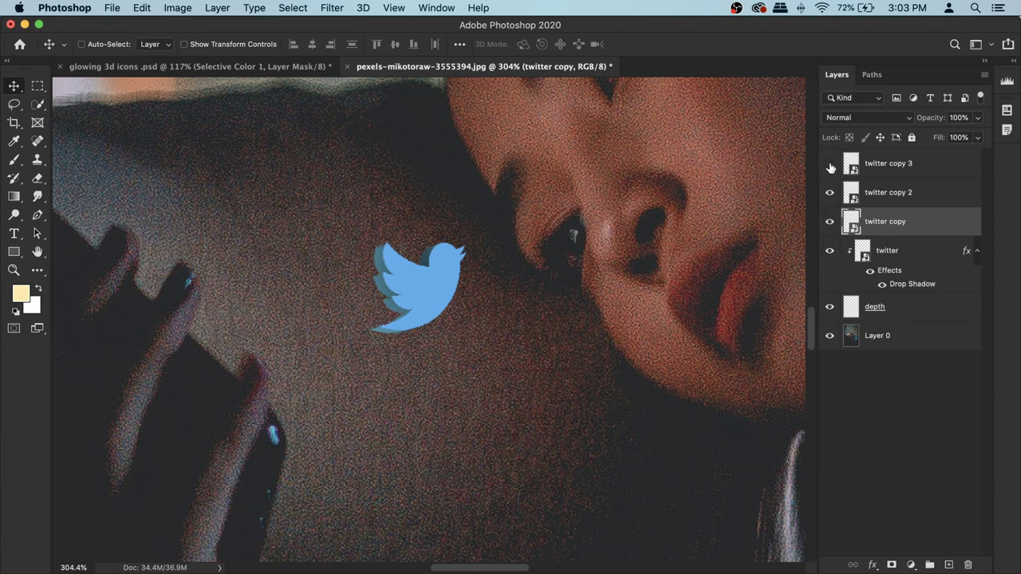
drag(831, 167, 829, 189)
double_click(892, 221)
text(glow)
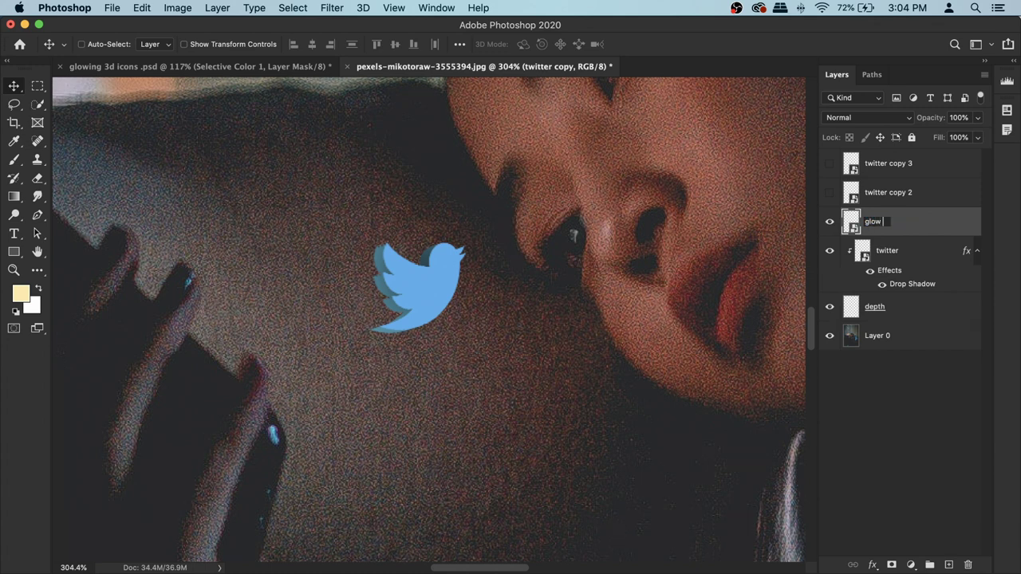
text( 1)
key(Return)
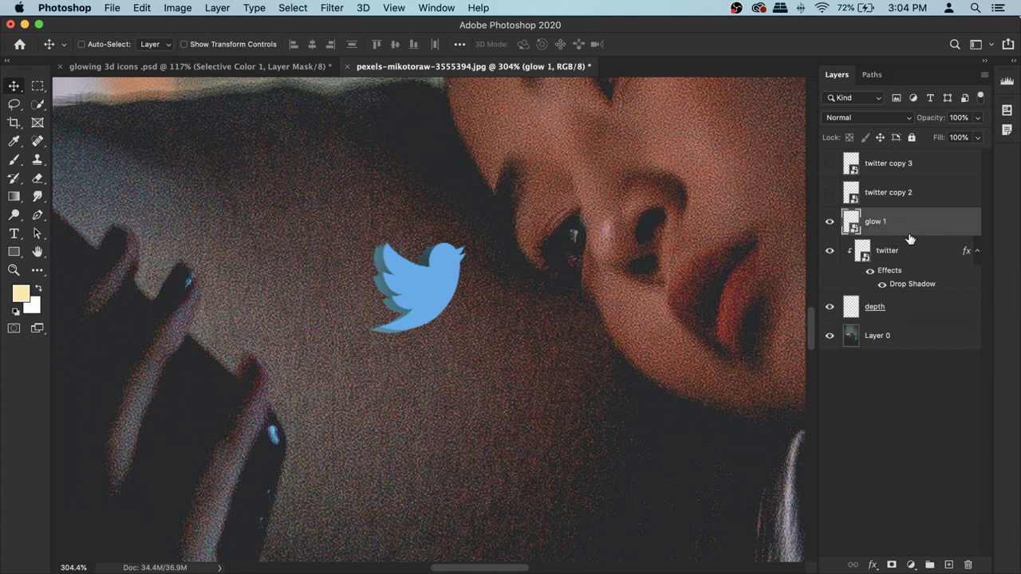
Apply a Gaussian Blur with a 5-pixel radius to the glow 1 layer and set its blend mode to Screen.
click(828, 222)
click(332, 8)
mouse_move(375, 175)
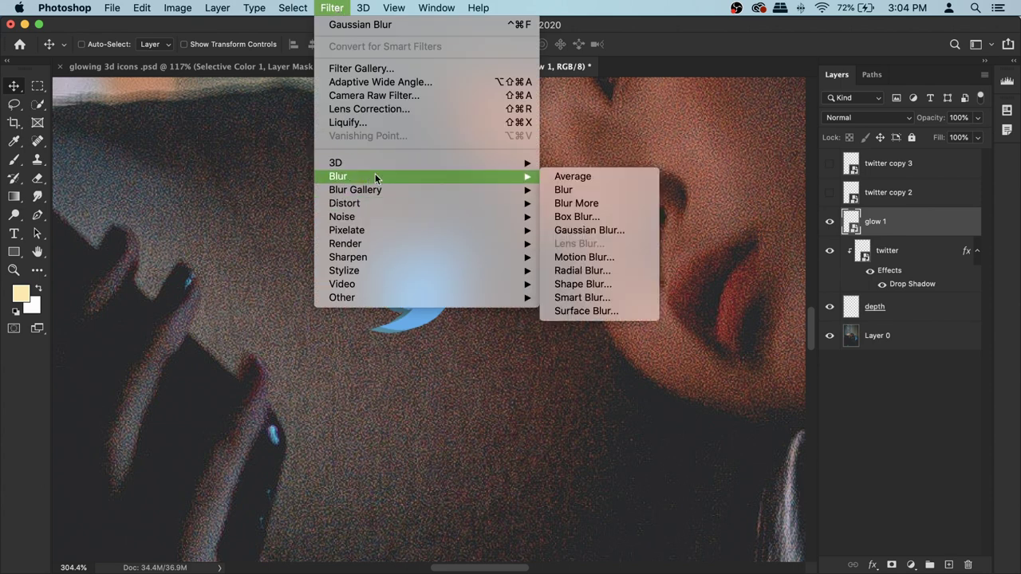
click(580, 229)
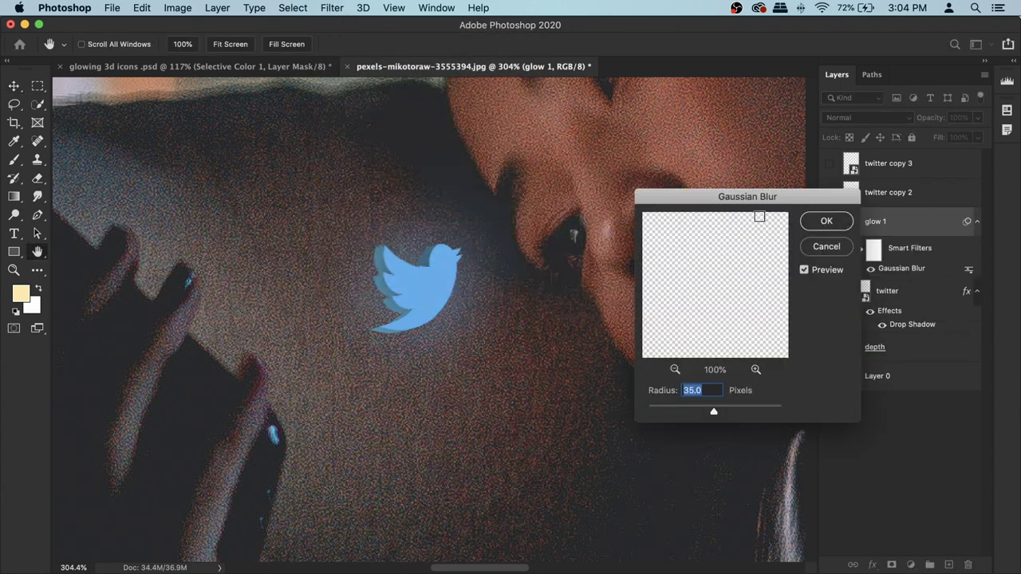
text(5)
click(826, 221)
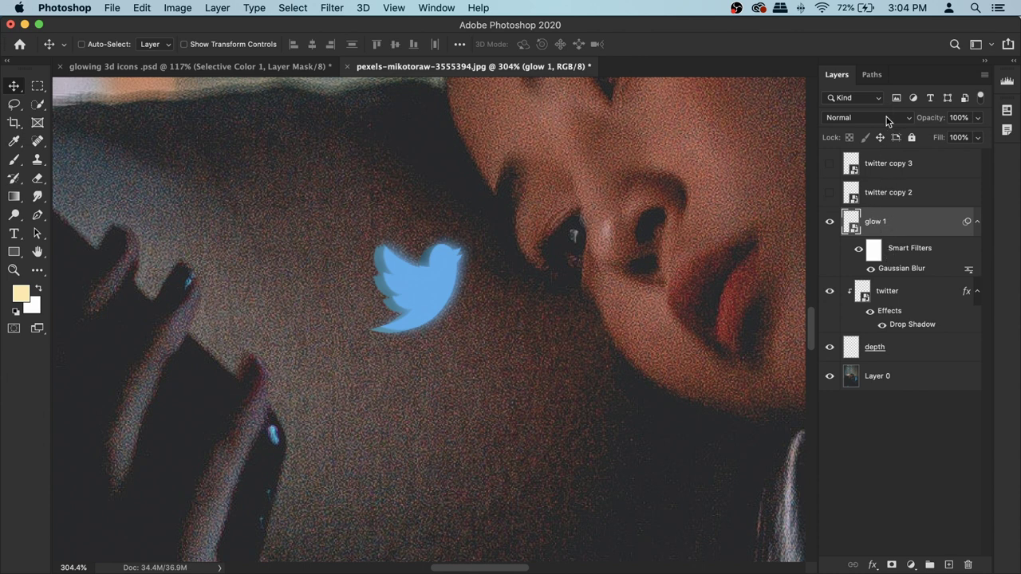
click(889, 117)
click(864, 219)
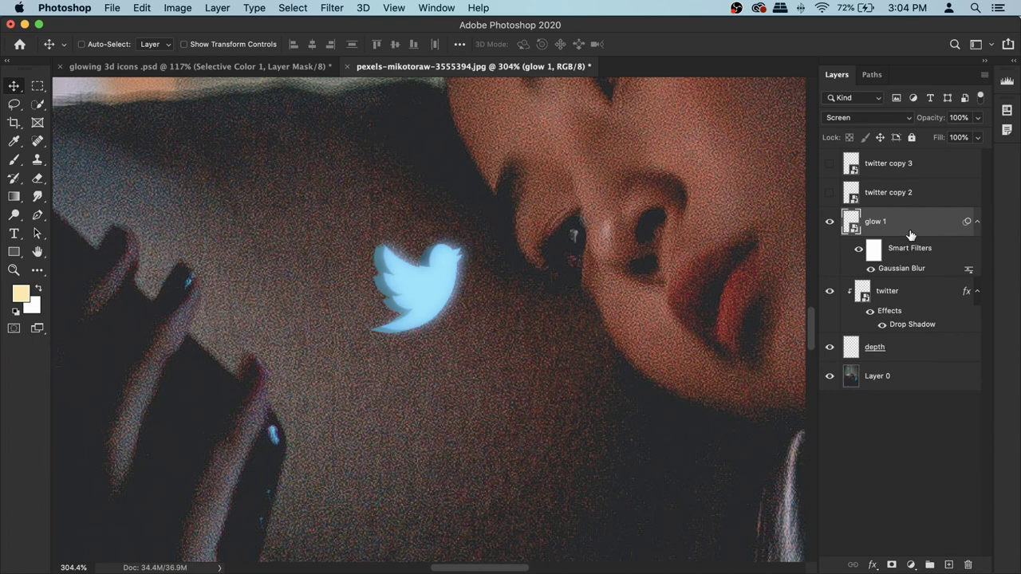
Make the twitter copy 2 layer visible and rename it "glow 2".
click(918, 191)
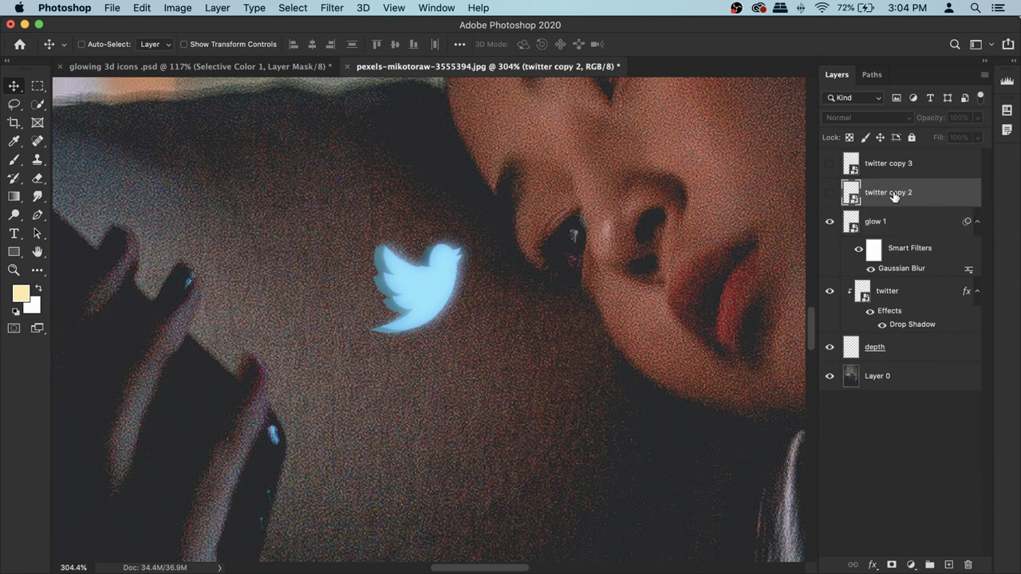
click(830, 193)
double_click(893, 192)
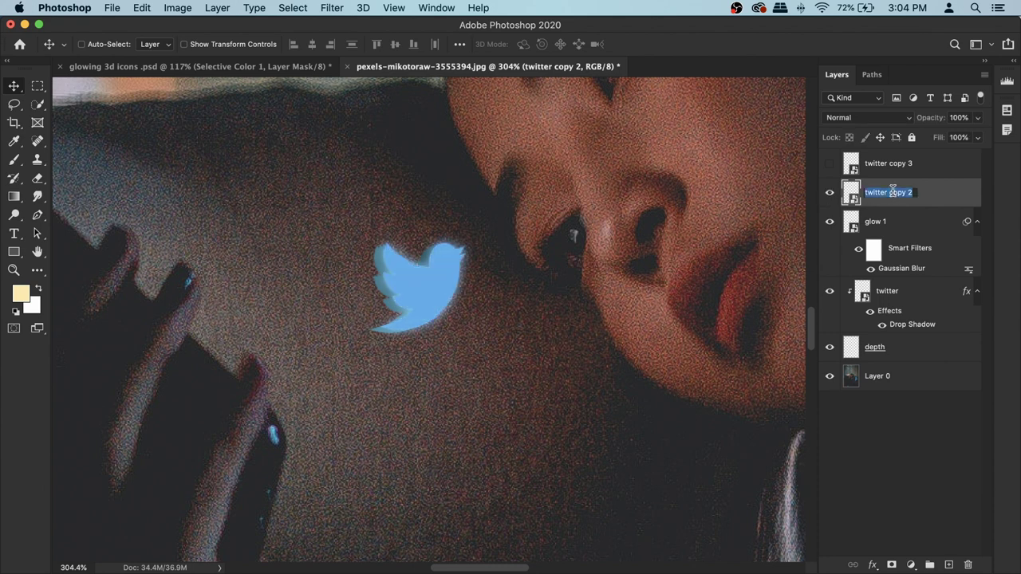
text(glow 2)
key(Return)
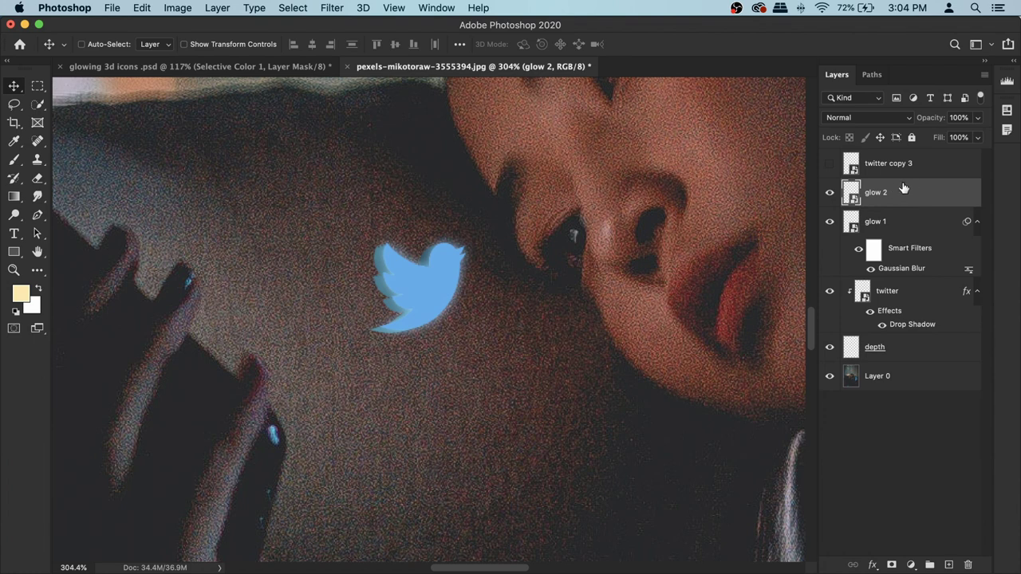
Apply a Gaussian Blur with a 35-pixel radius to the glow 2 layer and set its blend mode to Hard Light.
click(829, 161)
click(344, 10)
mouse_move(359, 176)
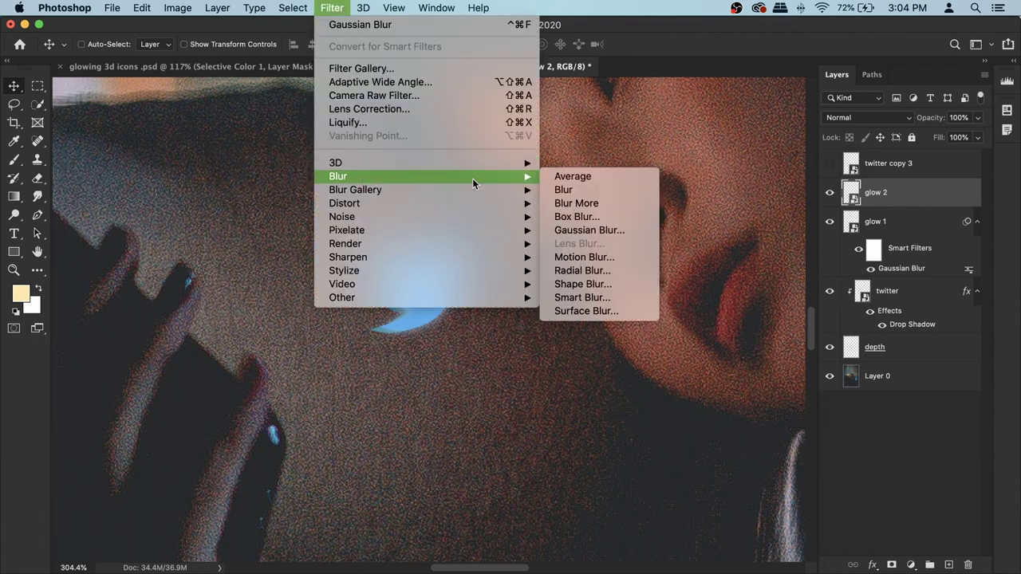
click(574, 230)
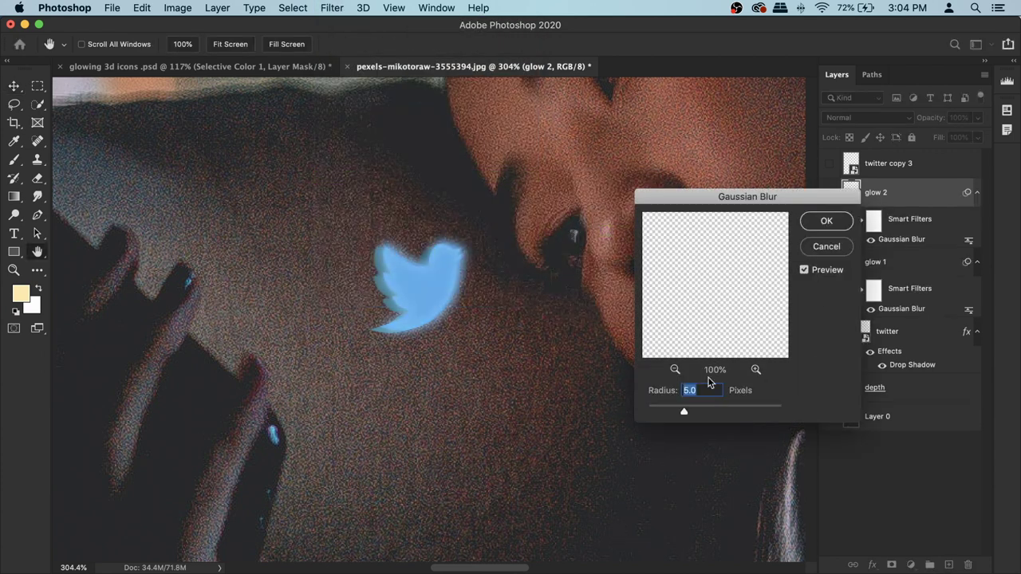
text(335)
key(BackSpace)
key(BackSpace)
text(5)
click(823, 222)
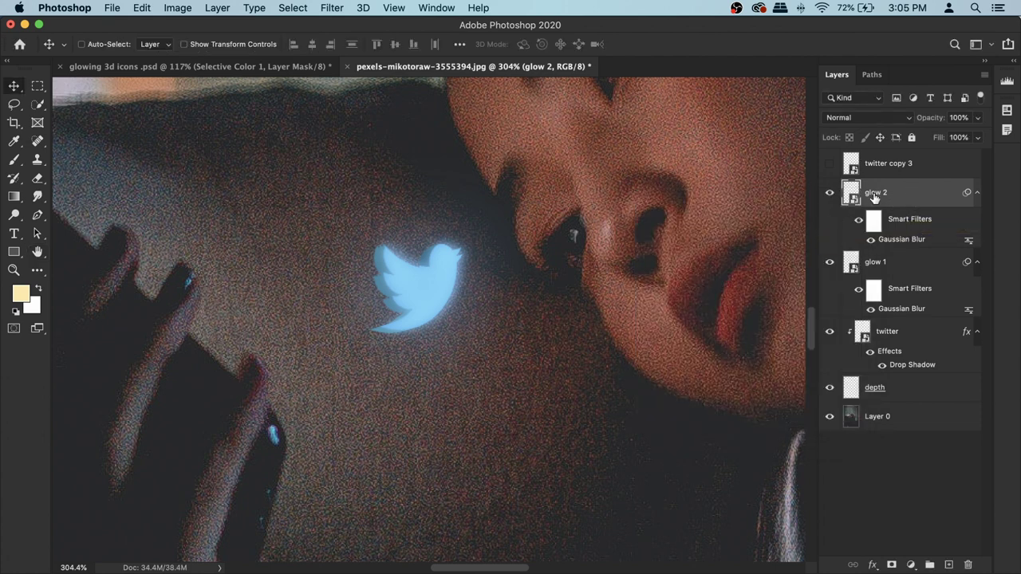
click(871, 118)
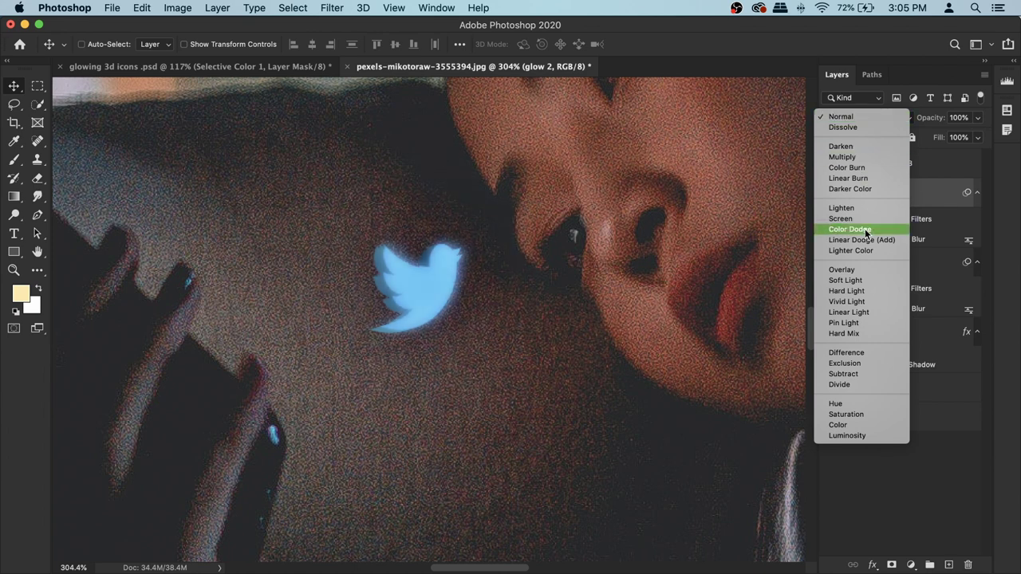
click(867, 292)
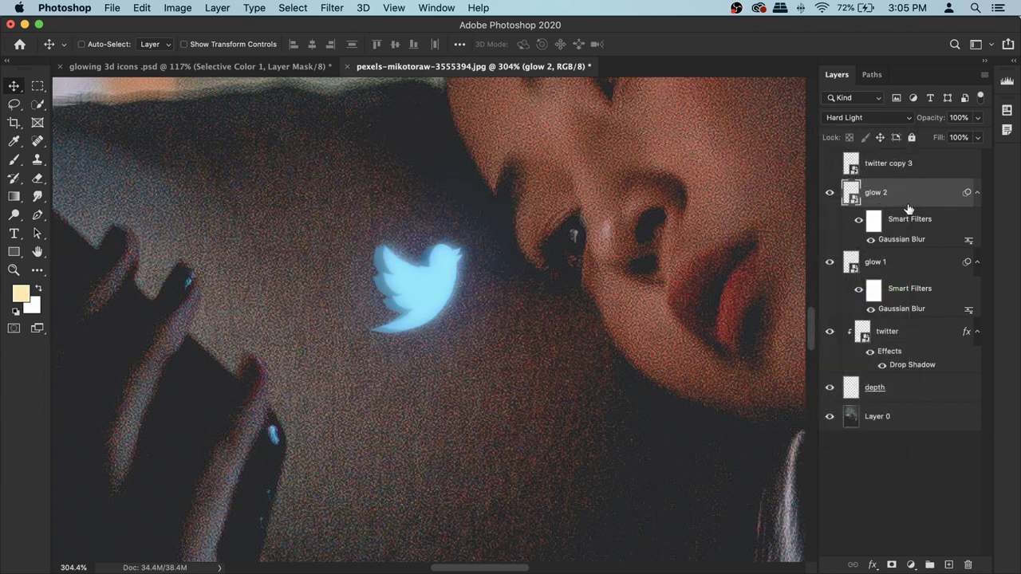
Make the twitter copy 3 layer visible and rename it "glow 3".
click(895, 164)
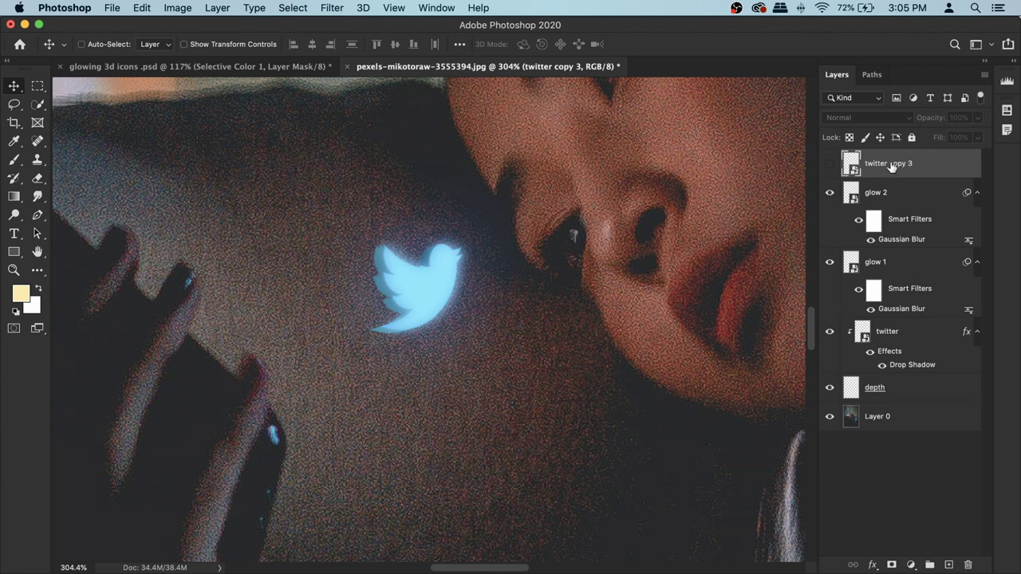
click(829, 165)
click(829, 166)
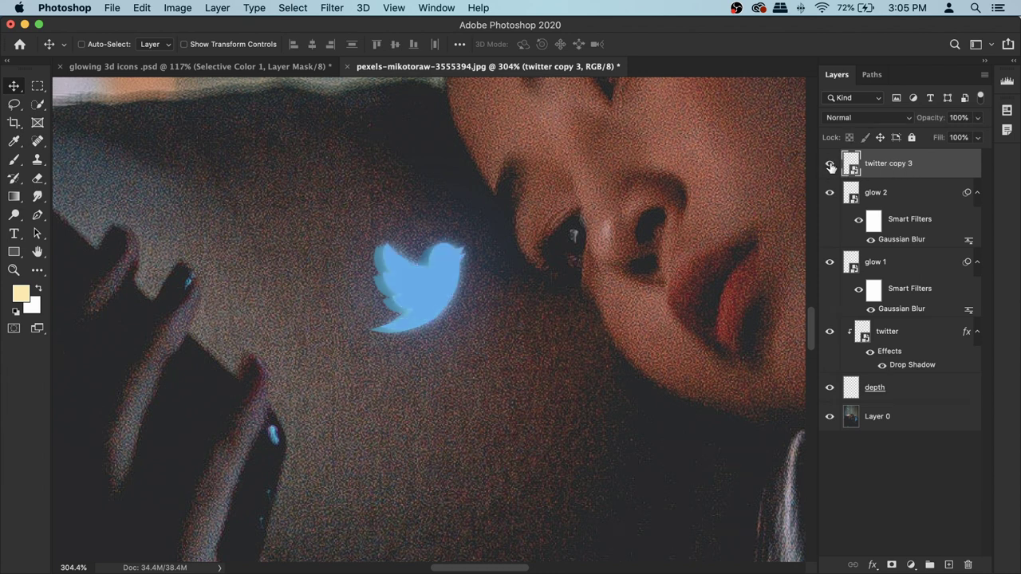
double_click(899, 162)
text(glow 3)
key(Return)
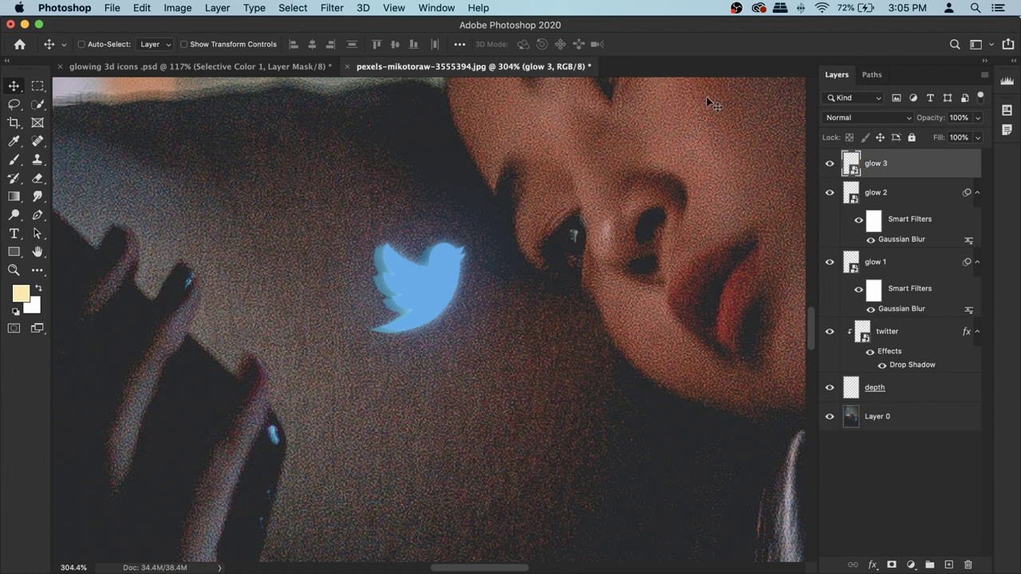
Apply a Gaussian Blur with a 35-pixel radius to the glow 3 layer and set its blend mode to Hard Light.
click(332, 8)
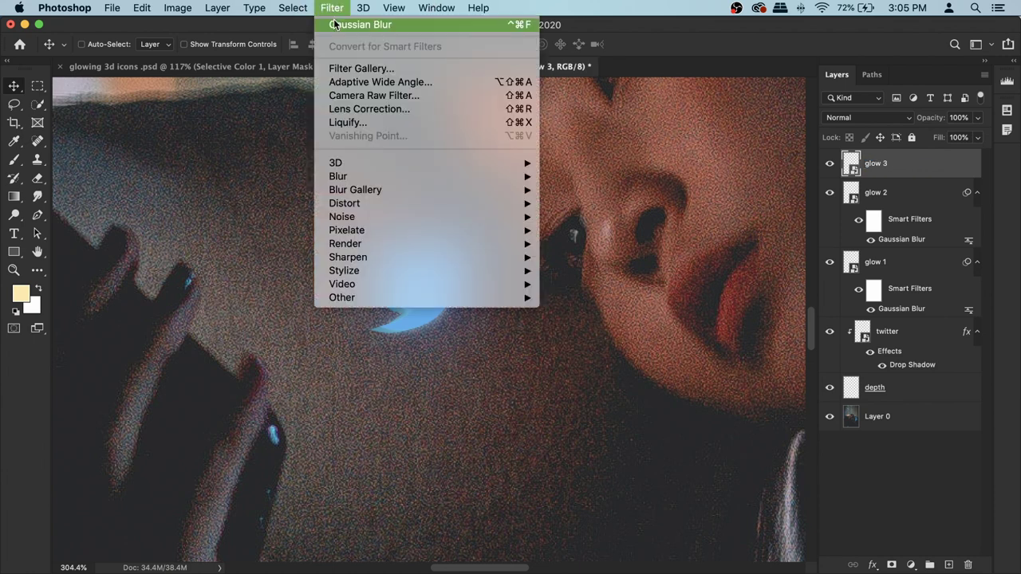
mouse_move(360, 177)
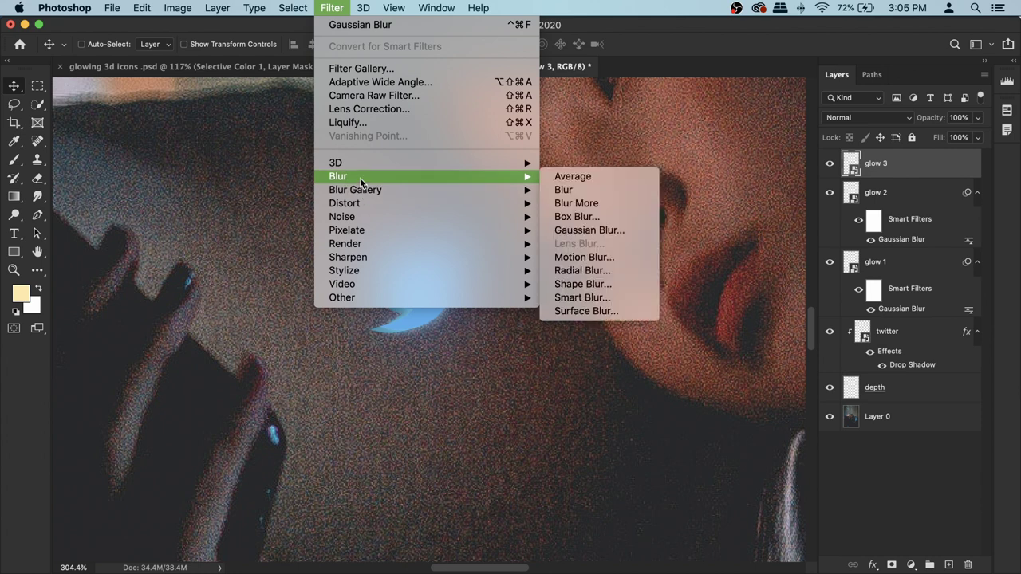
click(612, 232)
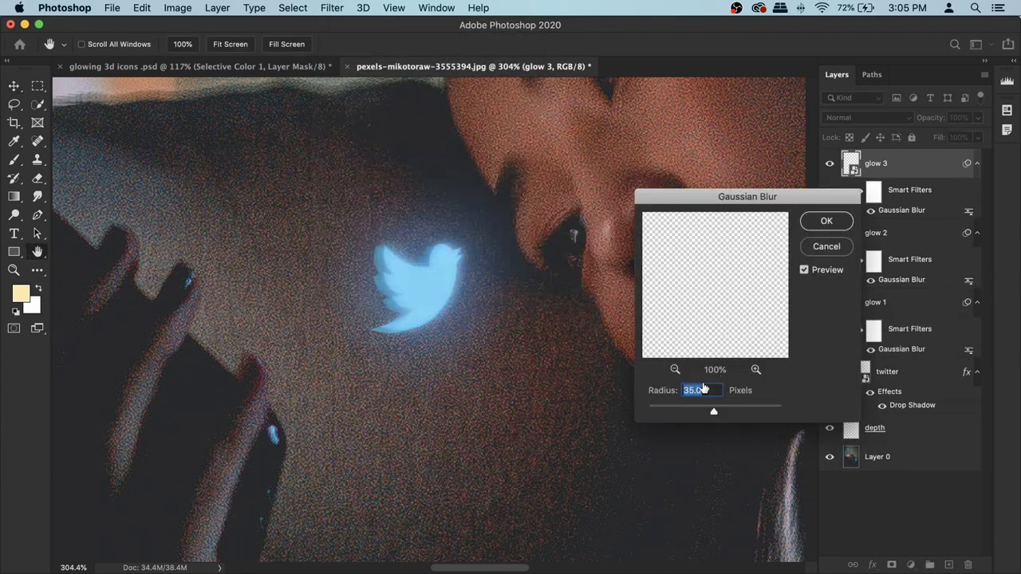
click(829, 221)
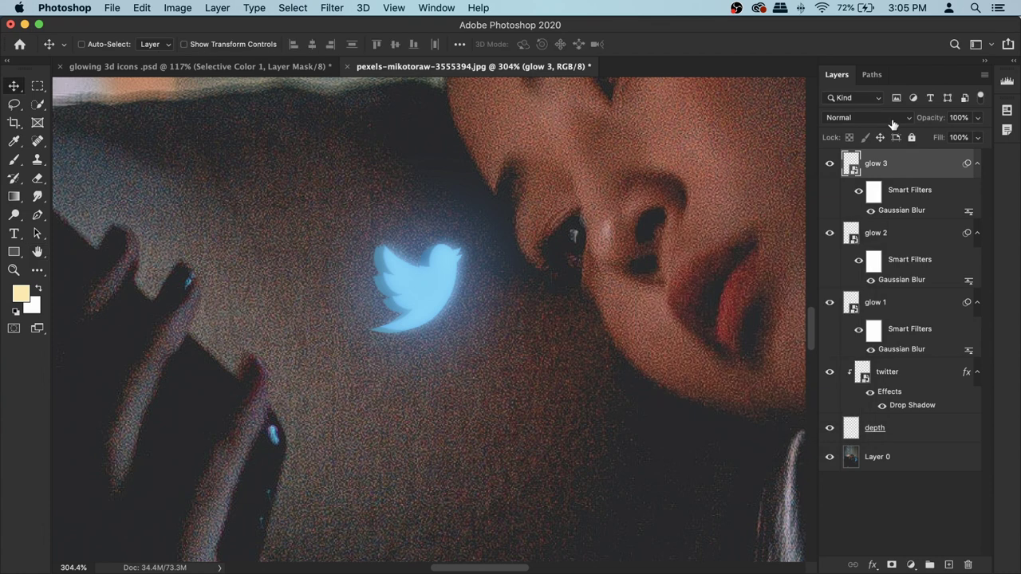
click(891, 120)
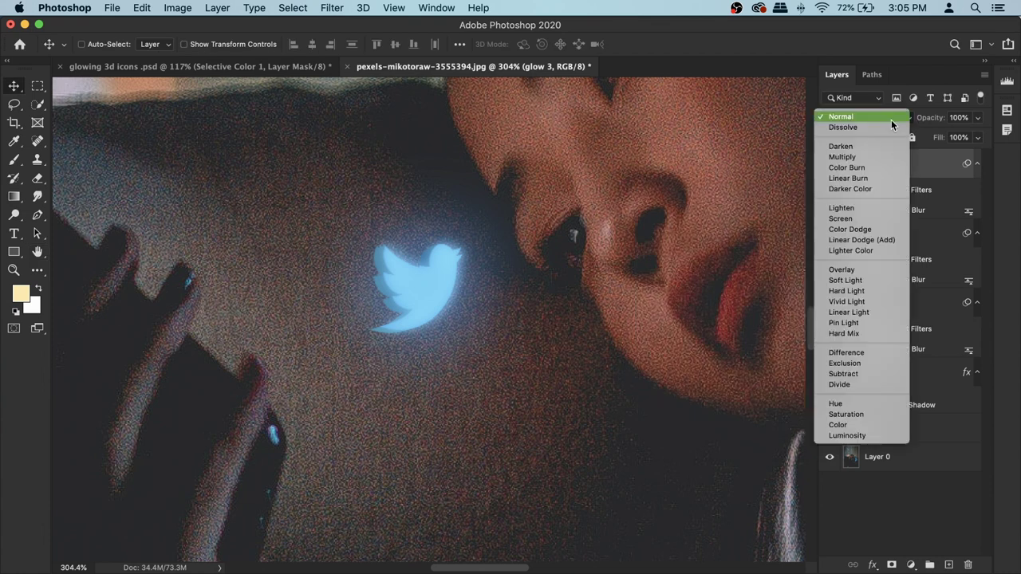
click(861, 292)
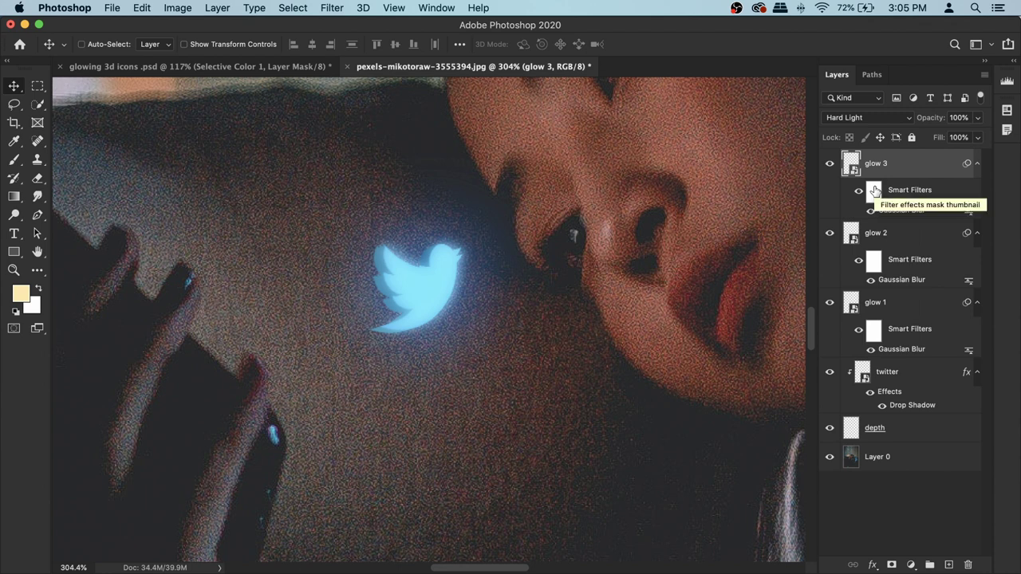
Hide the three glow layers and show them again one by one to compare their effect on the Twitter logo.
click(829, 163)
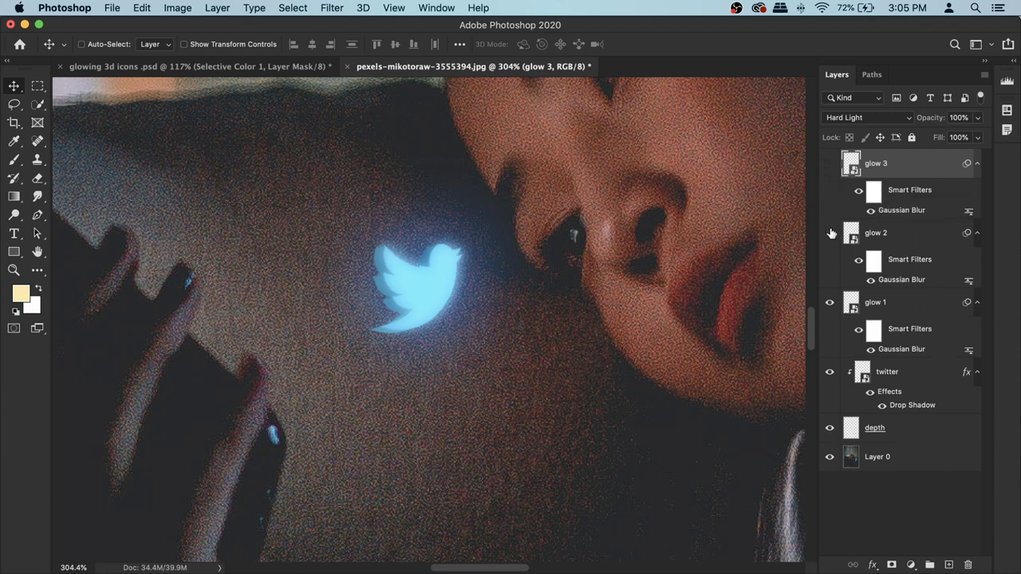
drag(831, 233, 834, 308)
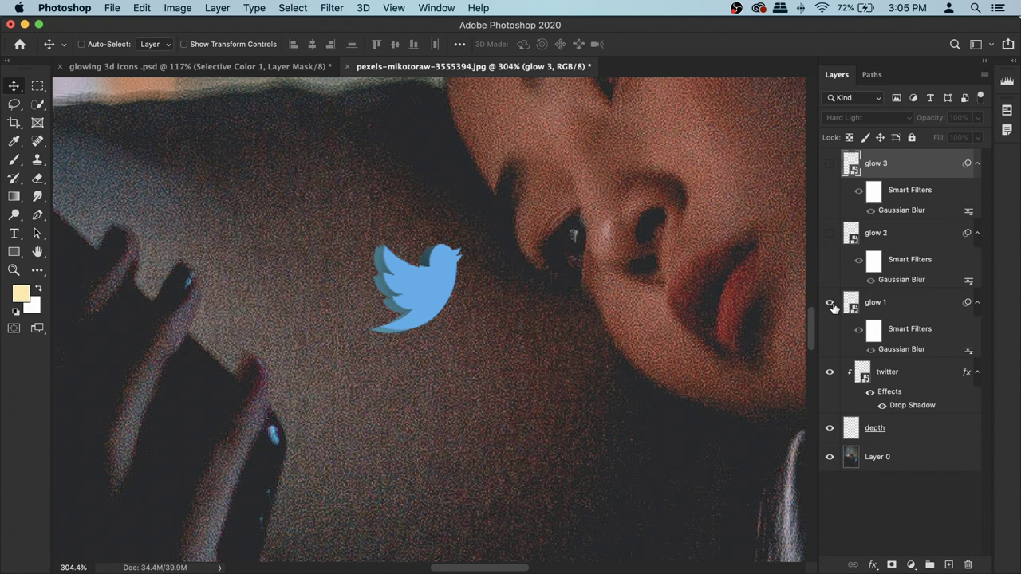
click(829, 303)
click(830, 233)
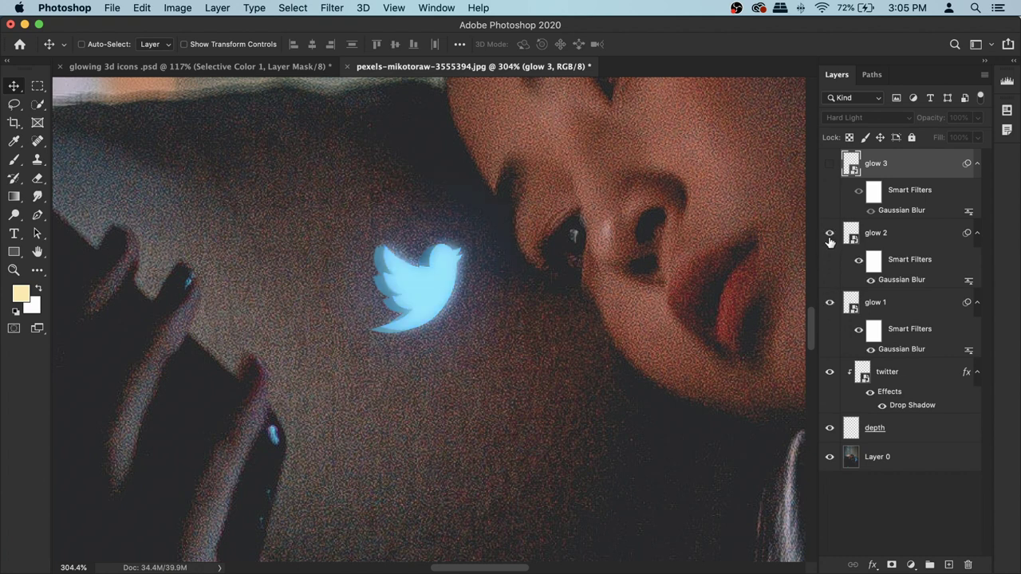
click(829, 163)
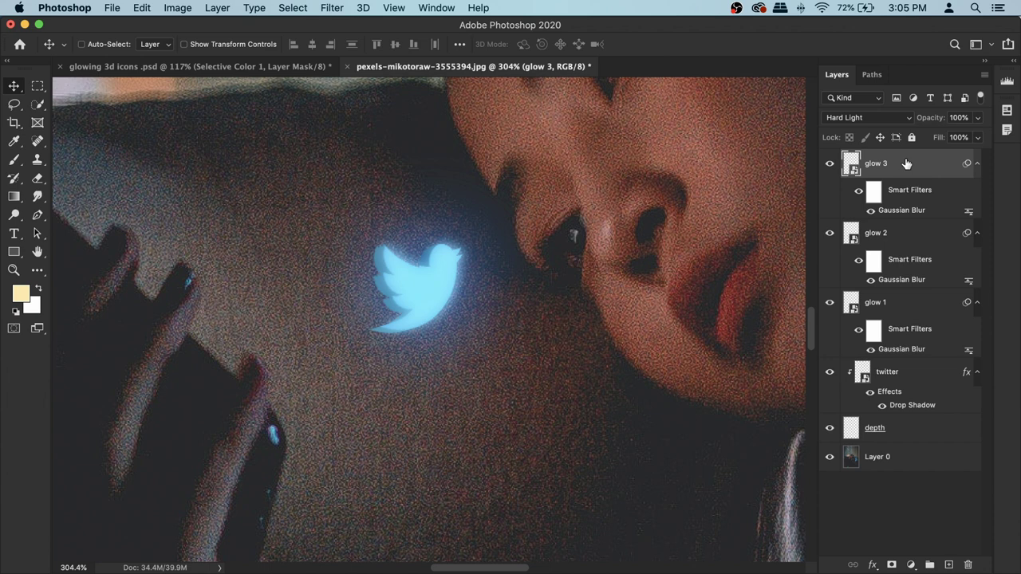
click(883, 238)
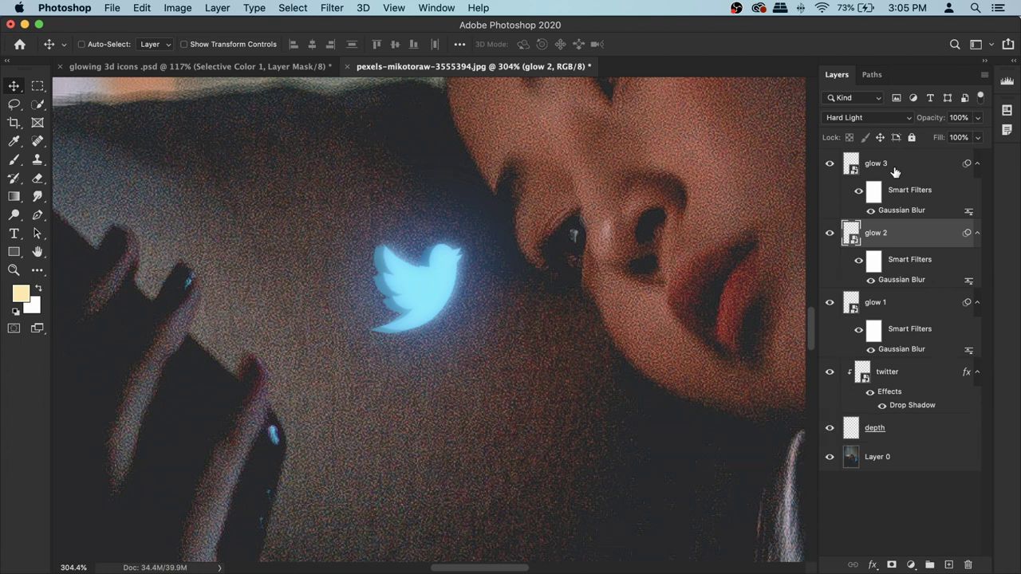
click(936, 173)
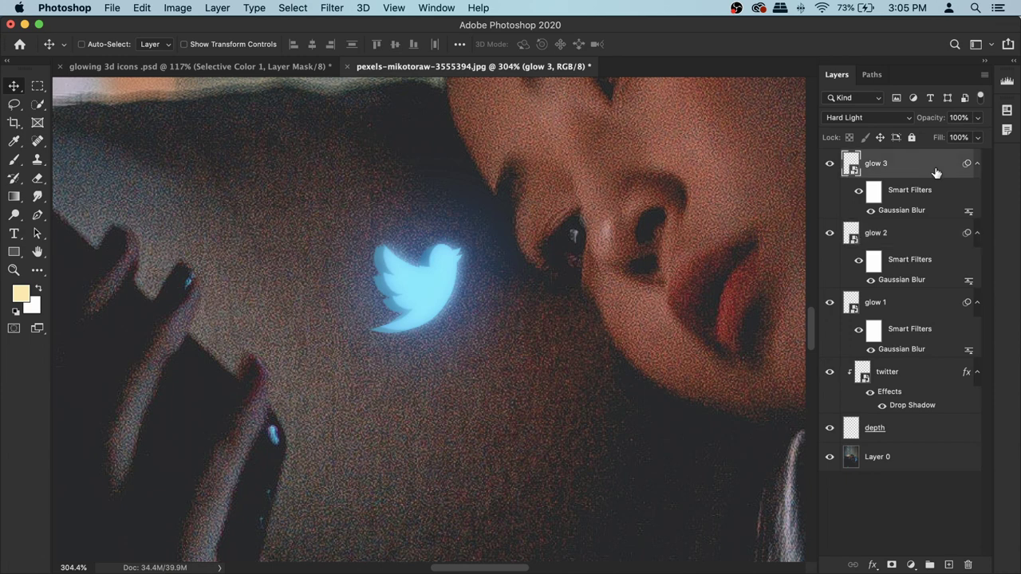
Group the layers from depth up to glow 3 and name the group "twitter".
scroll(620, 232, down, 3)
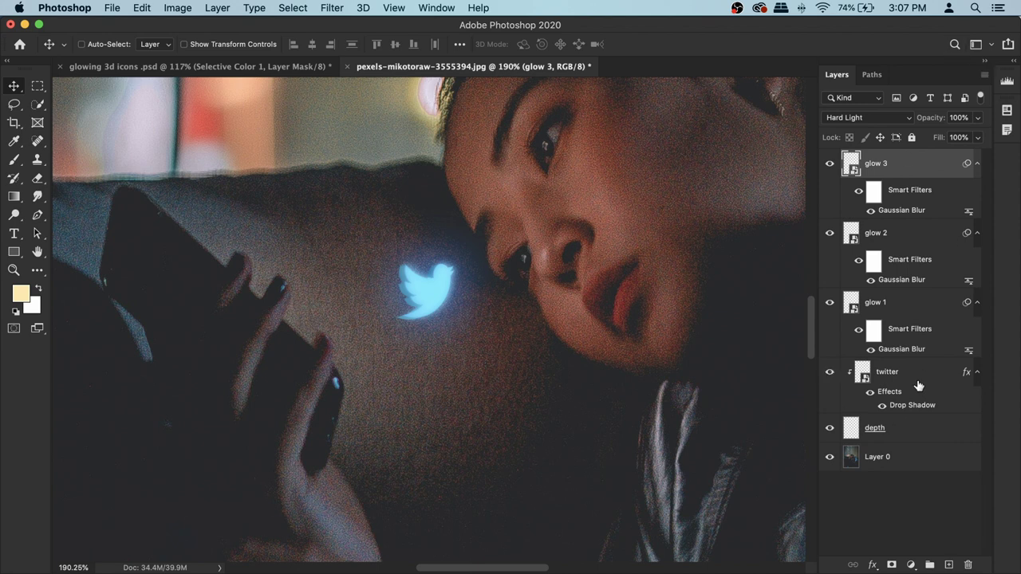
click(891, 433)
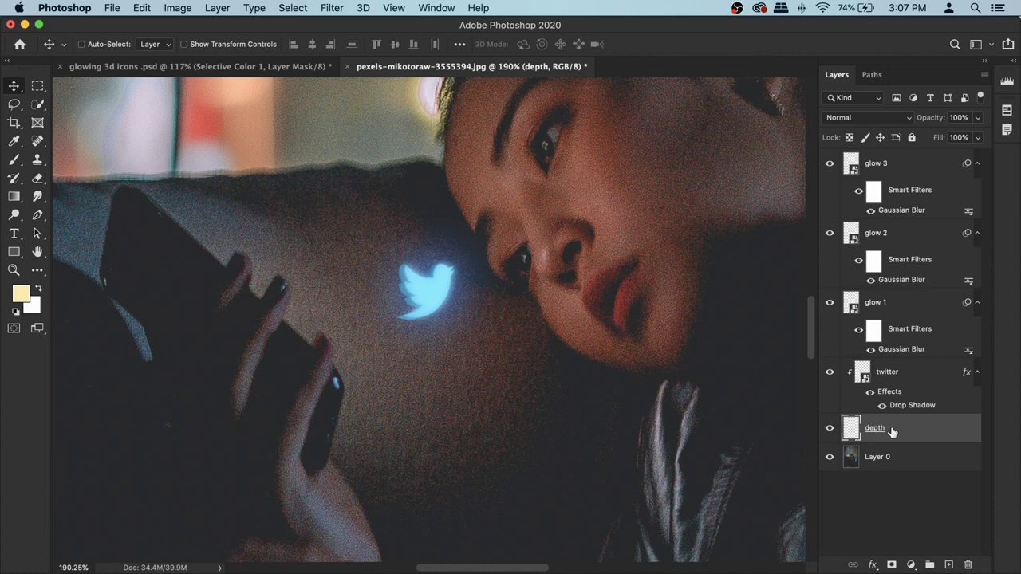
shift+click(897, 166)
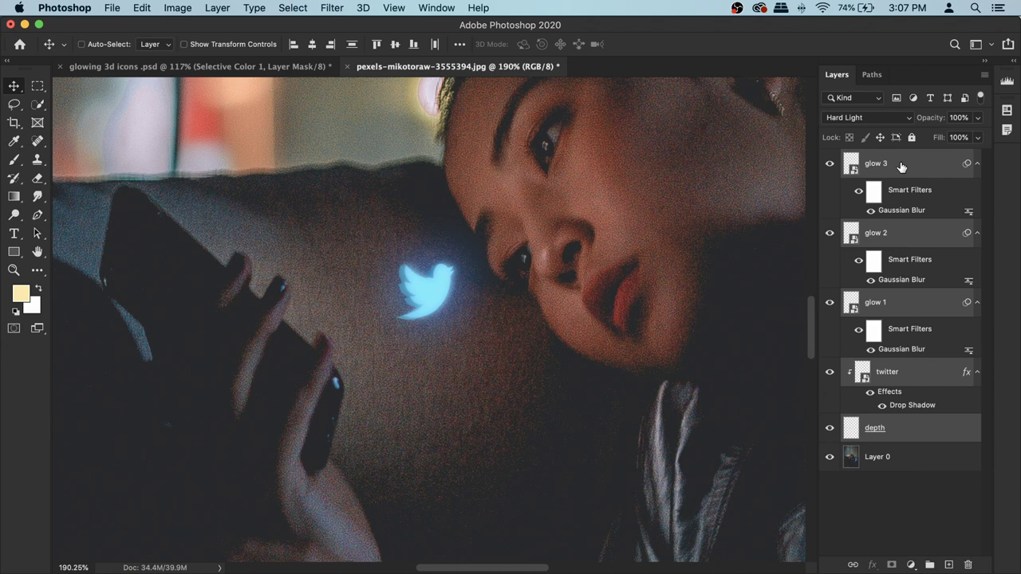
key(super+g)
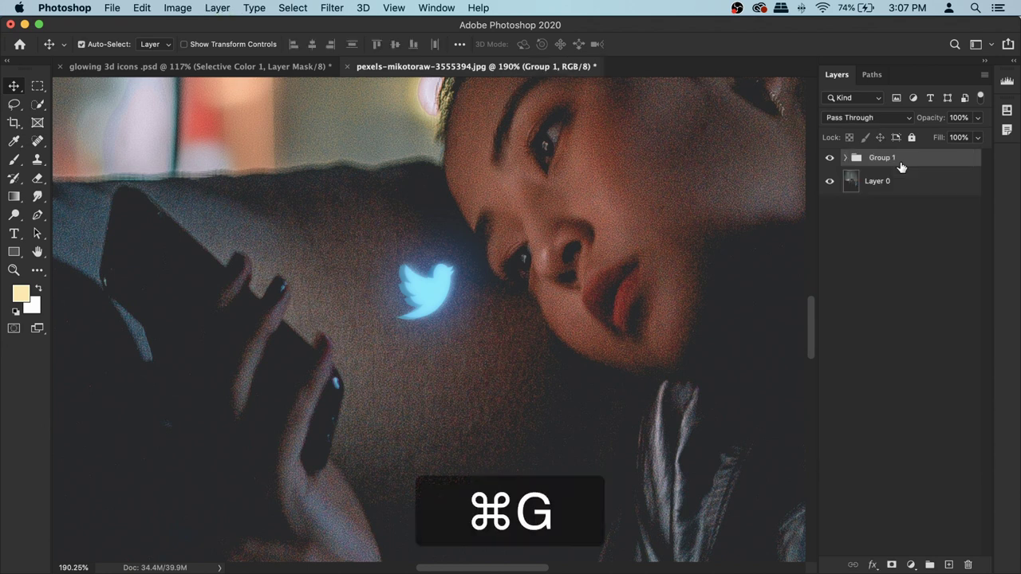
double_click(889, 158)
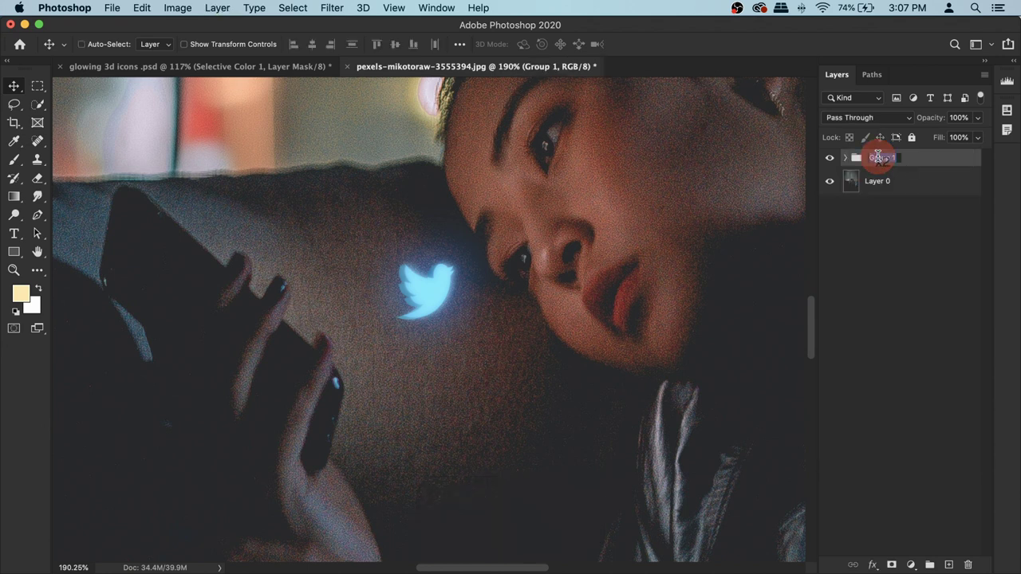
text(twitter)
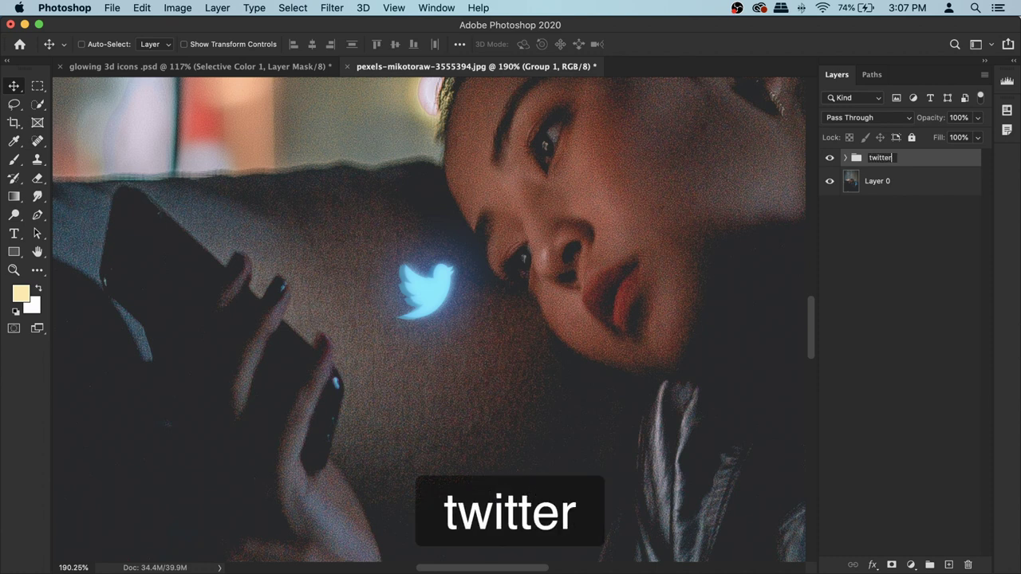
key(Return)
Check the twitter group by toggling its visibility and looking through the layers inside it.
click(830, 159)
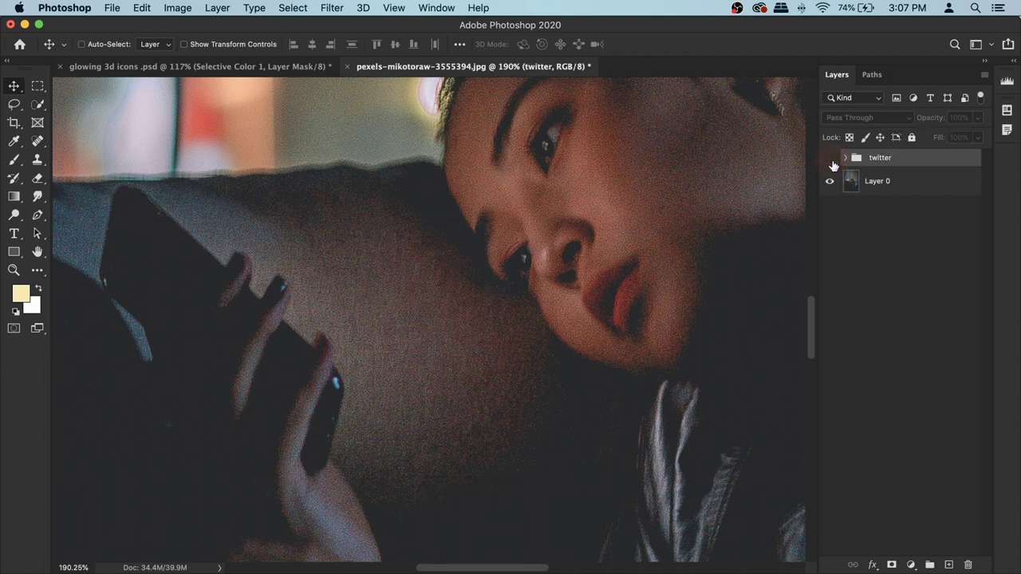
click(831, 160)
click(847, 159)
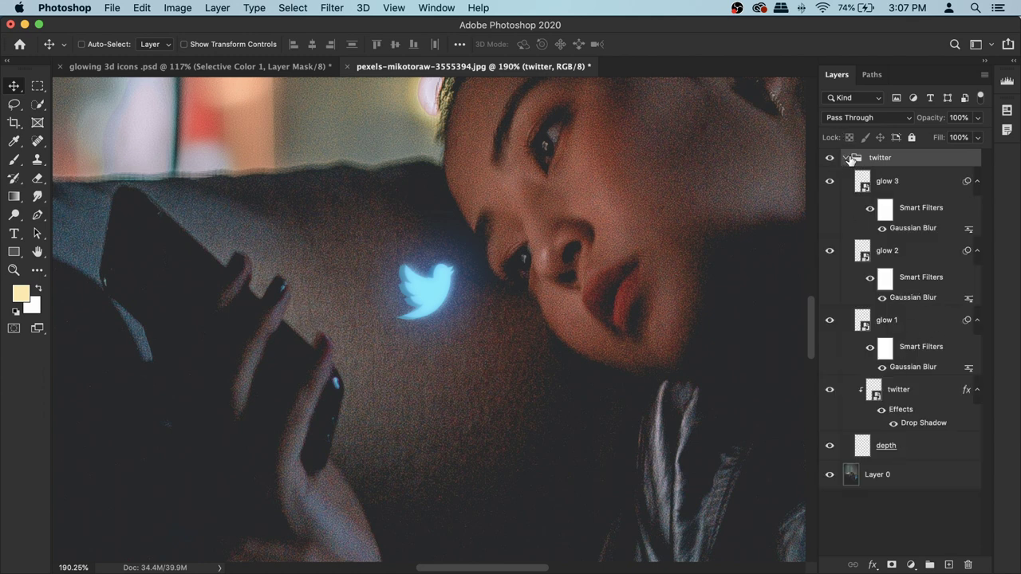
click(846, 158)
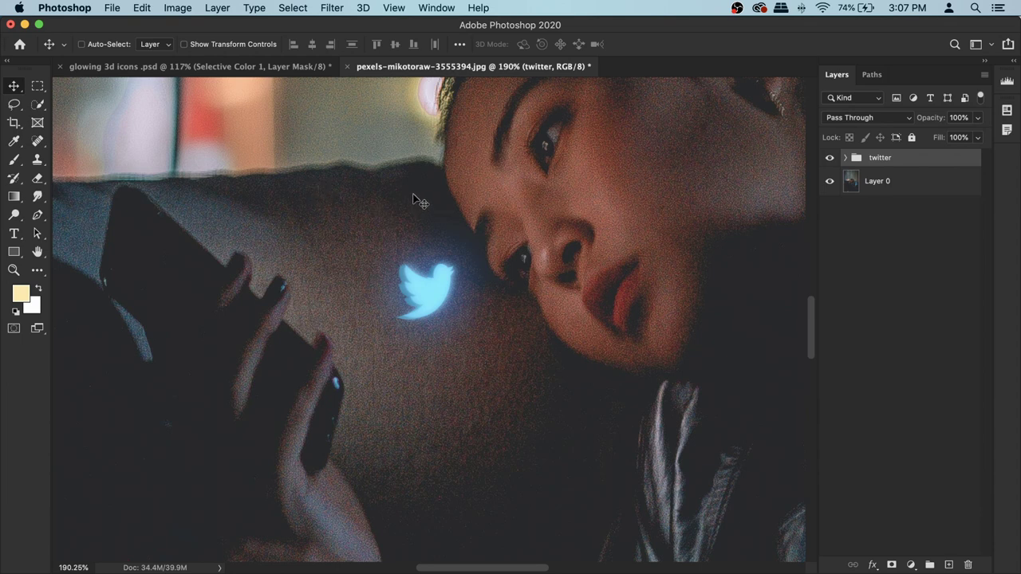
Place the Instagram icon PNG as an embedded object and shrink it to about 13.4%.
click(111, 9)
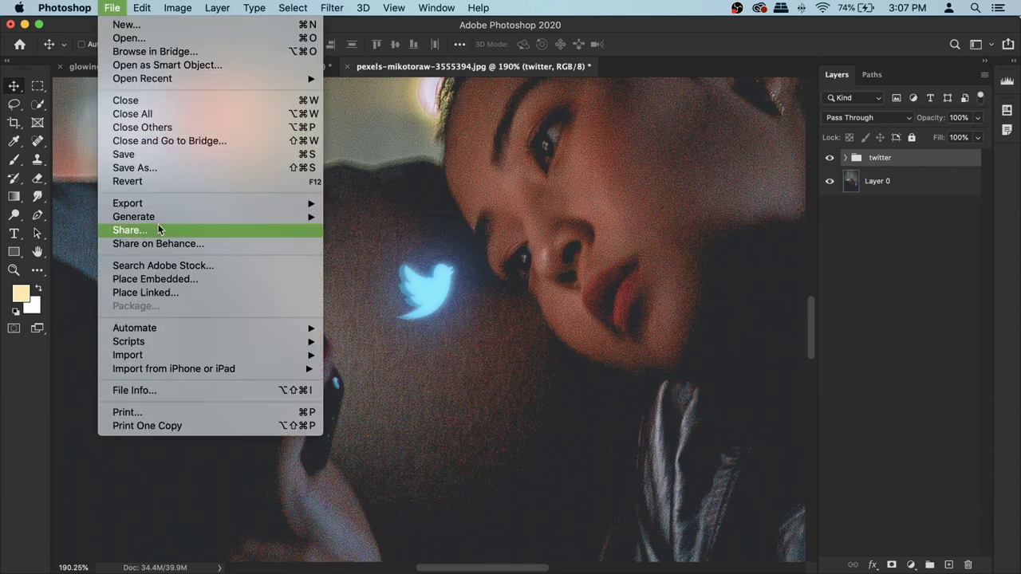
click(158, 280)
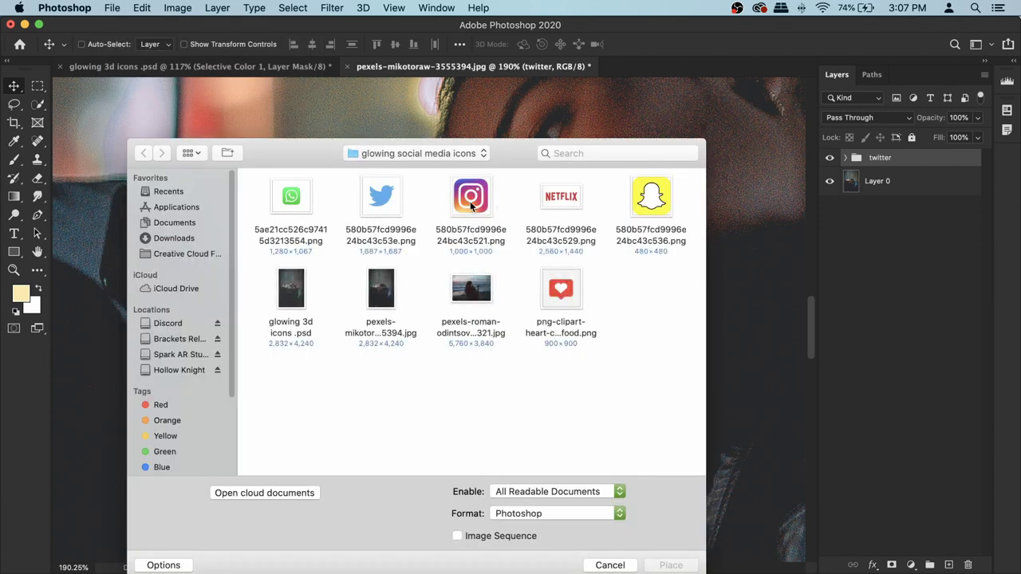
click(464, 202)
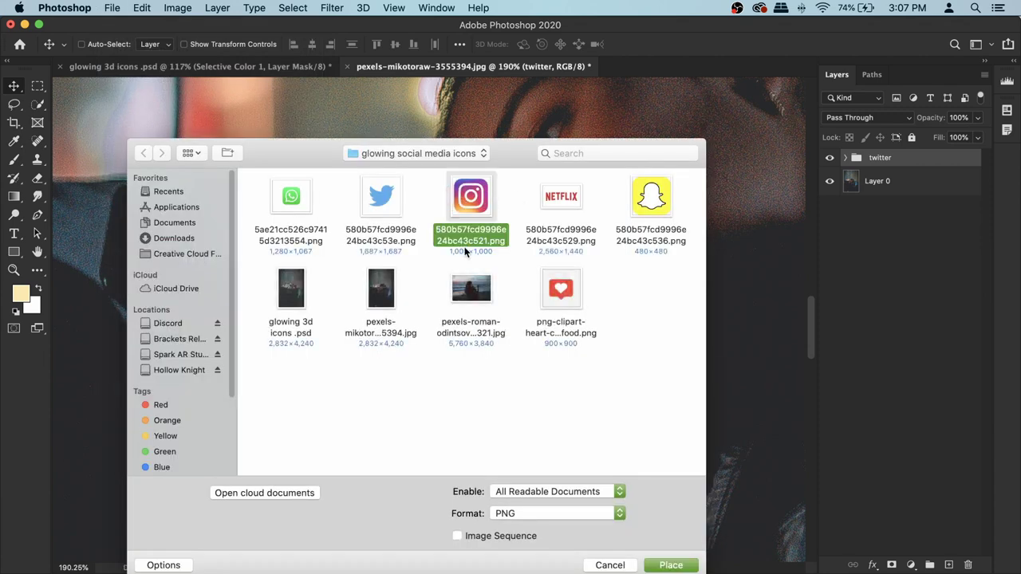
click(670, 566)
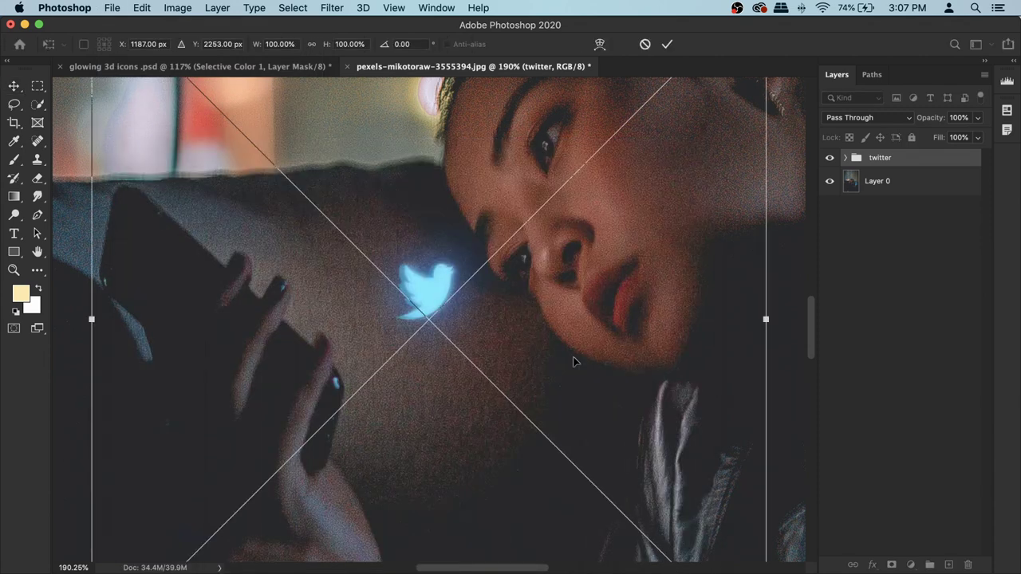
scroll(558, 321, down, 5)
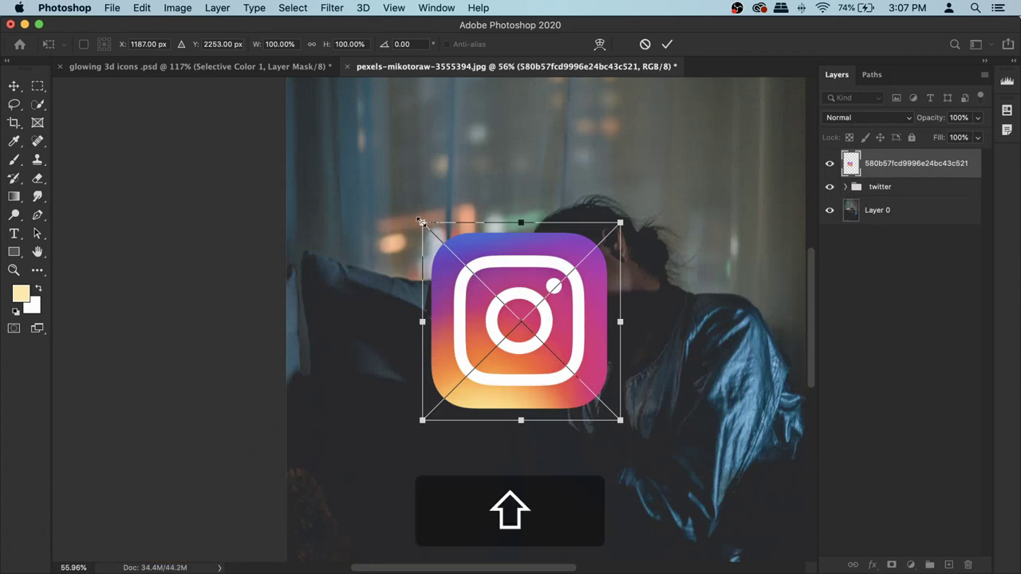
drag(421, 222, 590, 394)
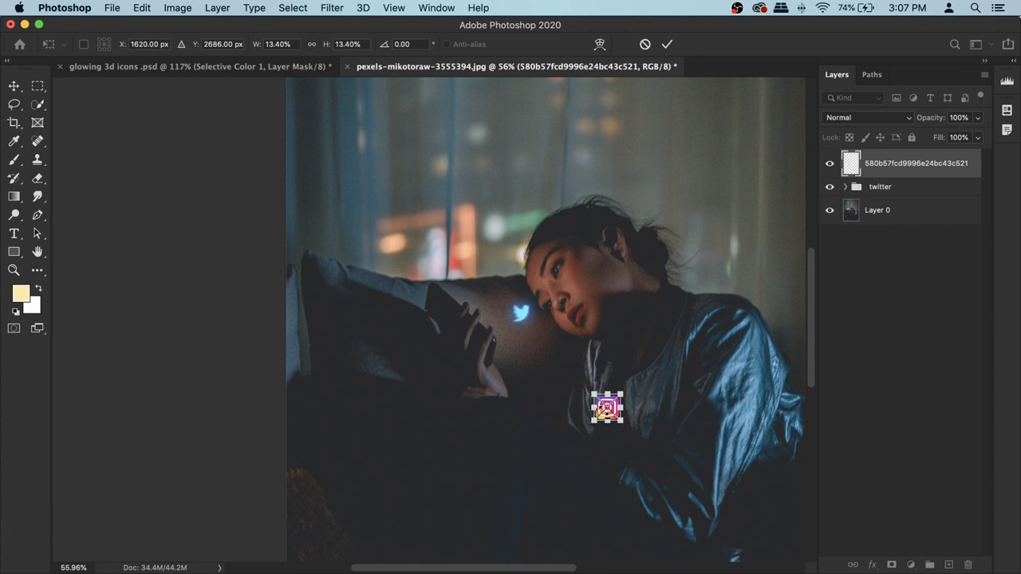
Scale the Instagram icon to 8% and position it just below the woman's neck, at about X 1696 px, Y 2156 px.
scroll(602, 399, up, 5)
drag(587, 350, 621, 121)
drag(548, 215, 466, 406)
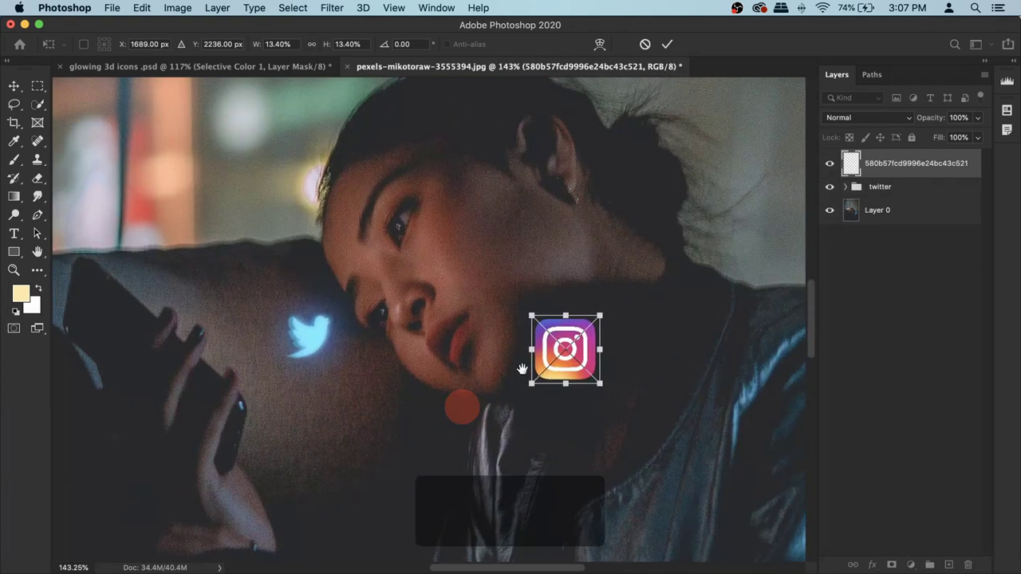
drag(581, 339, 387, 311)
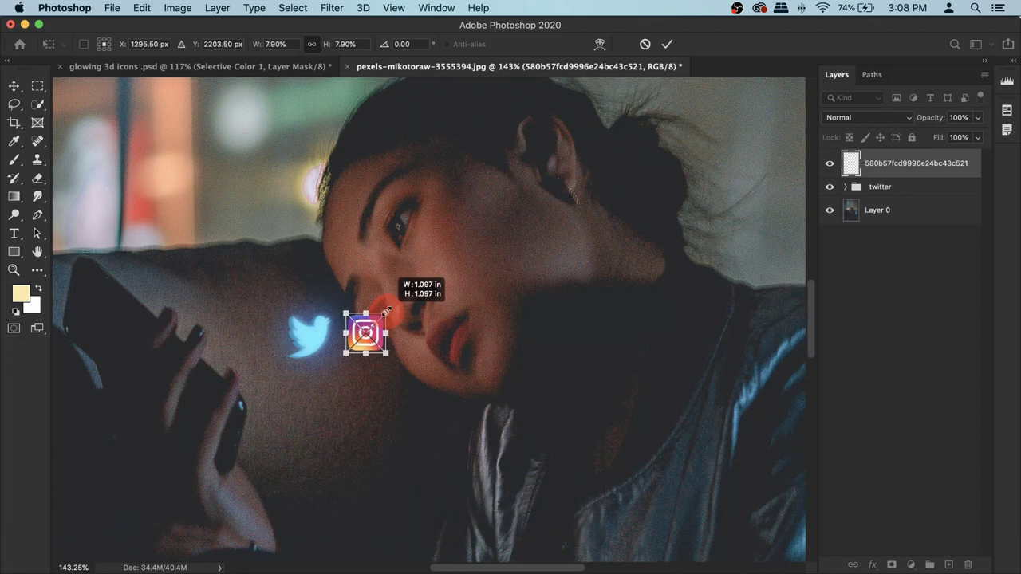
drag(386, 311, 386, 311)
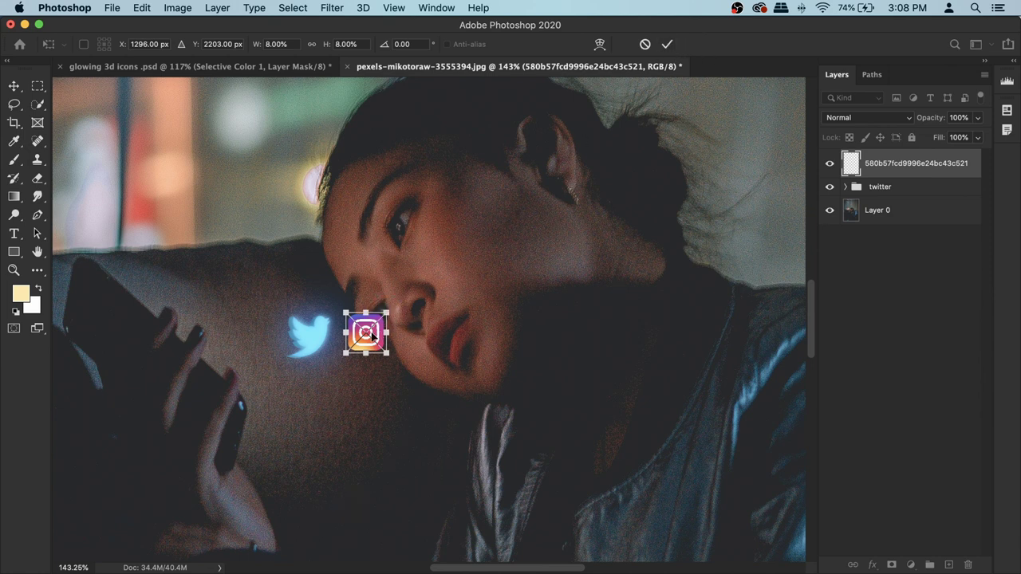
drag(372, 335, 569, 316)
scroll(568, 317, up, 2)
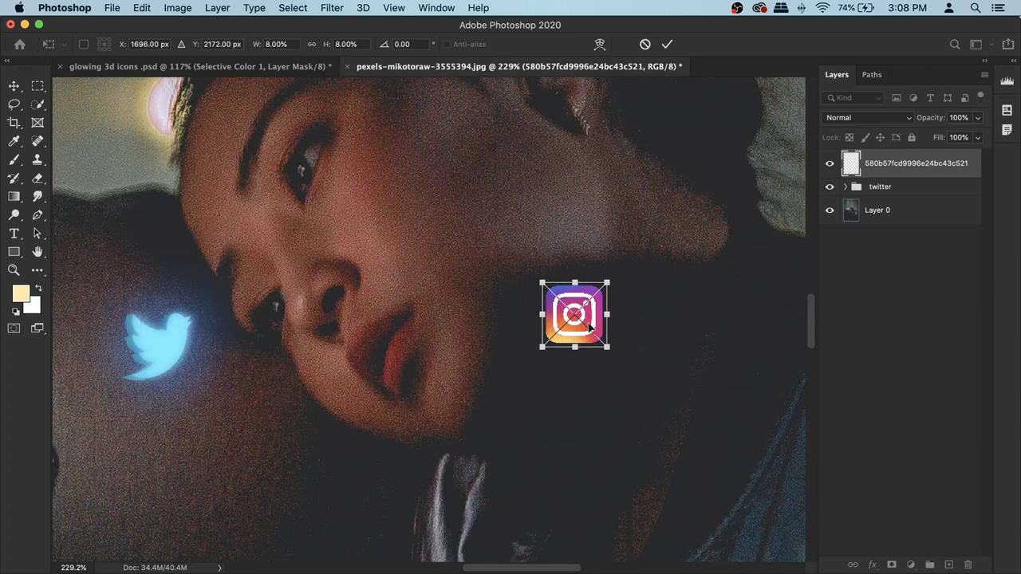
drag(592, 318, 592, 305)
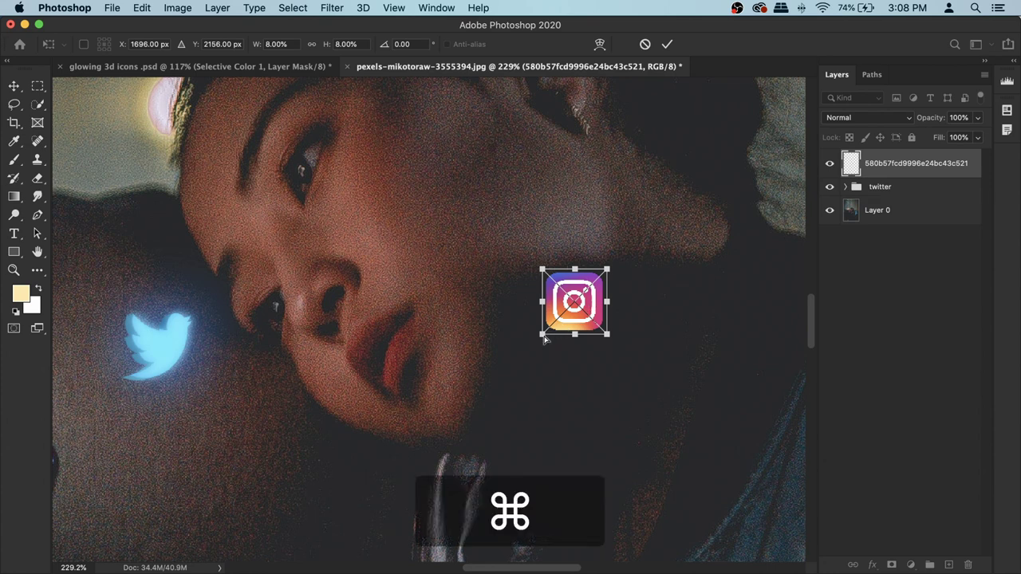
Distort the Instagram icon's corners into perspective, with a shorter left edge and a taller right edge, and apply the transform.
drag(542, 333, 547, 326)
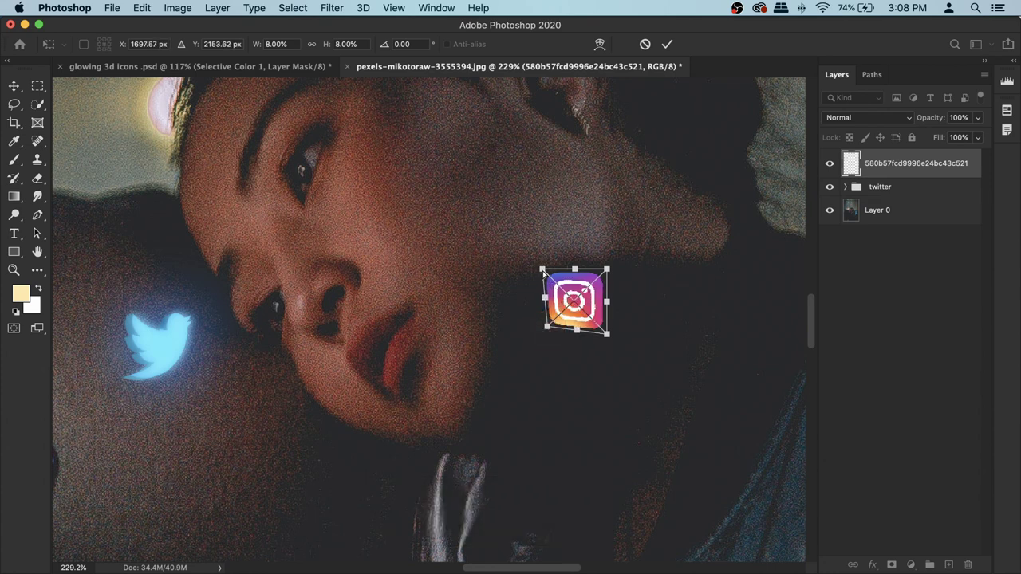
drag(542, 270, 552, 272)
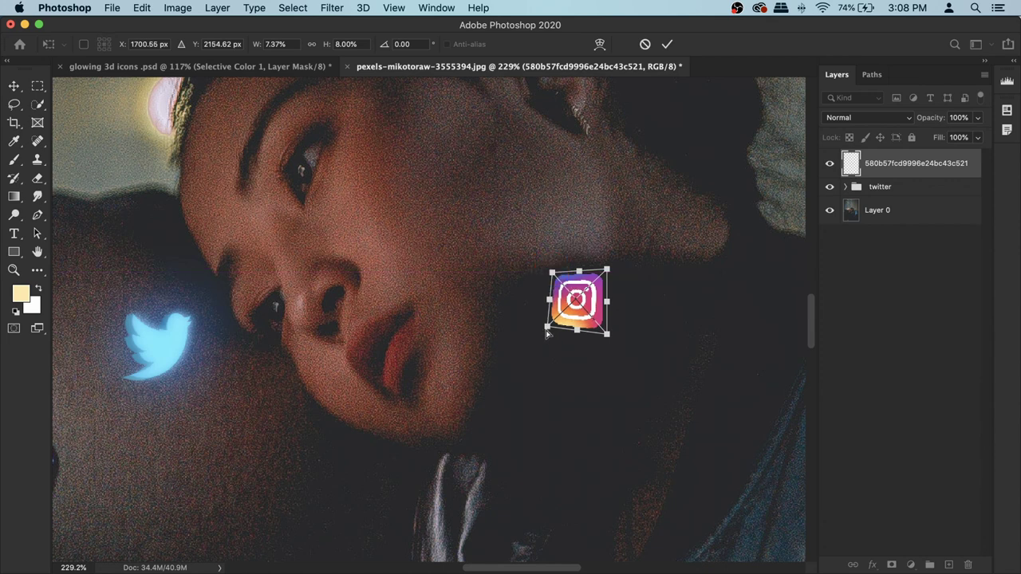
drag(547, 326, 609, 346)
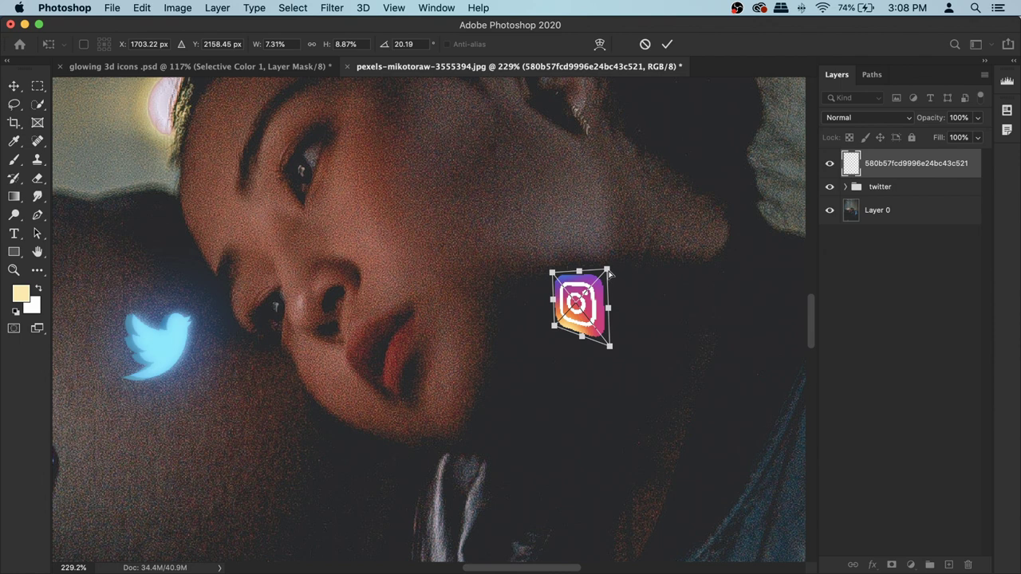
drag(609, 271, 612, 262)
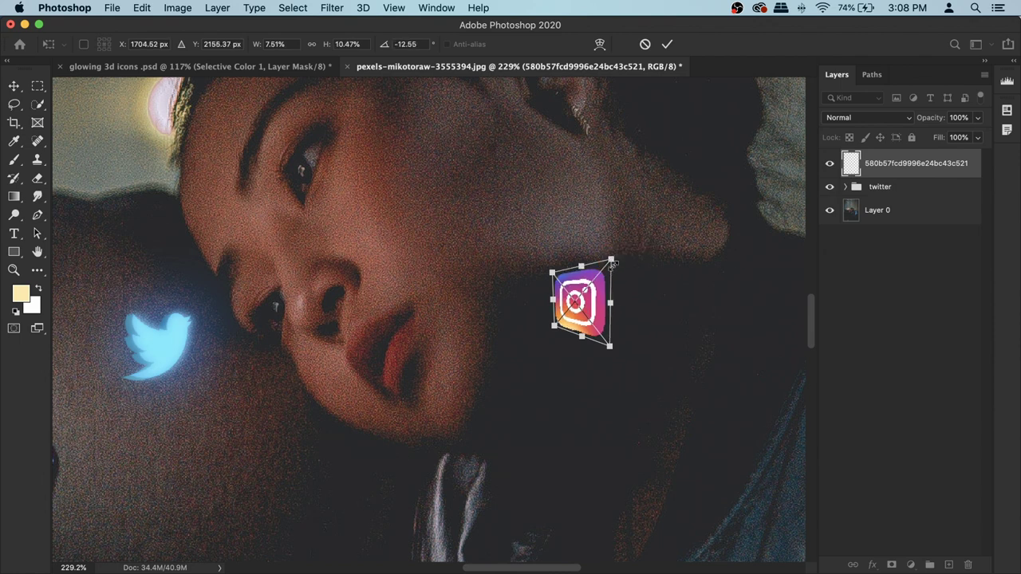
click(668, 44)
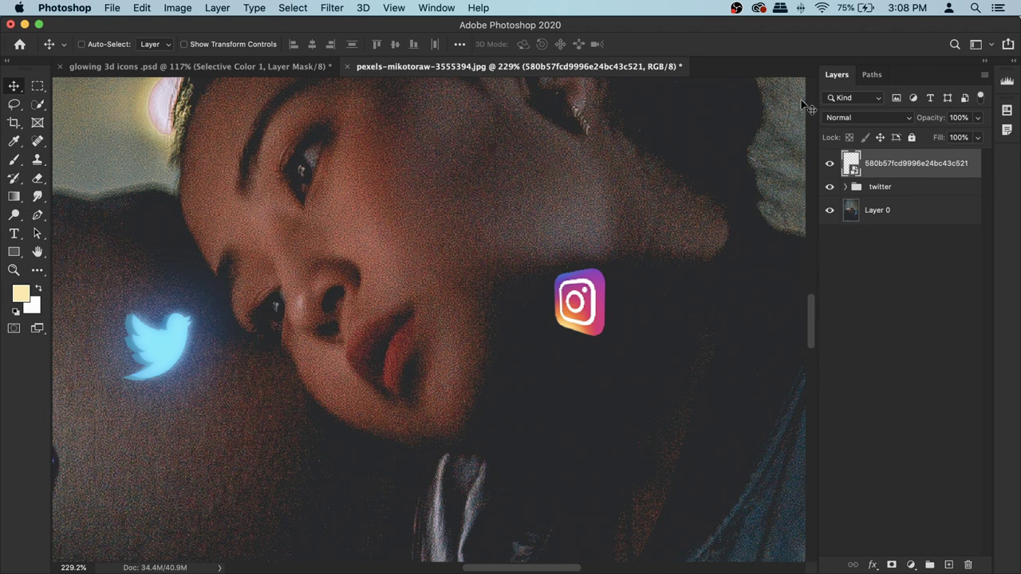
Rename the placed icon's layer "instagram" and duplicate it.
click(926, 166)
double_click(927, 165)
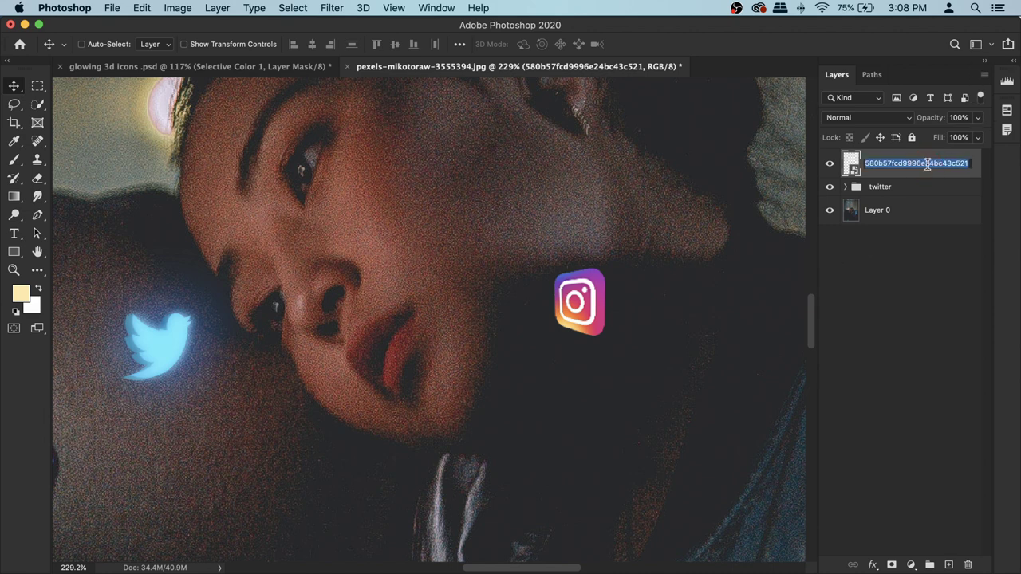
text(inta)
key(BackSpace)
key(BackSpace)
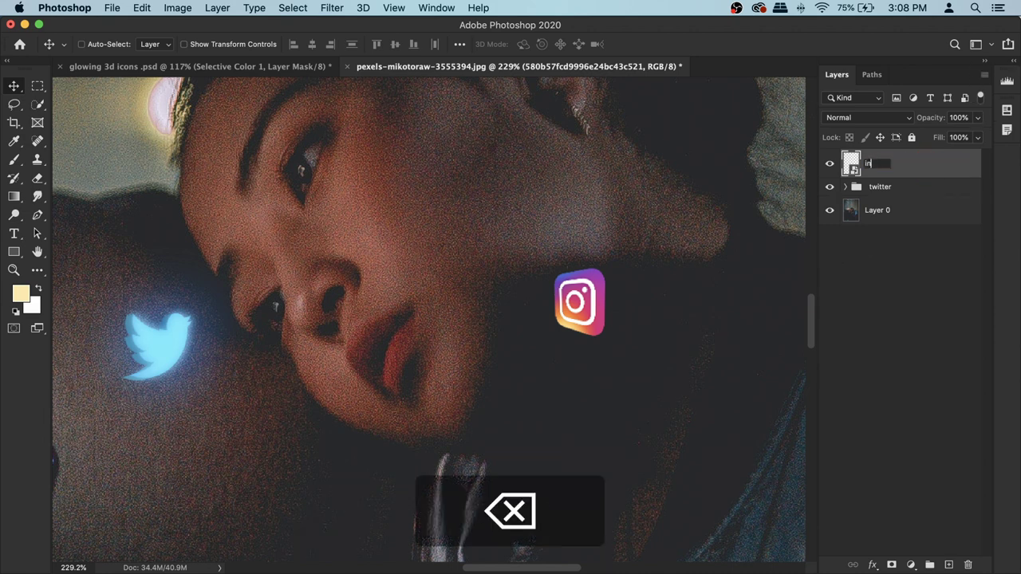
text(stagram)
key(Return)
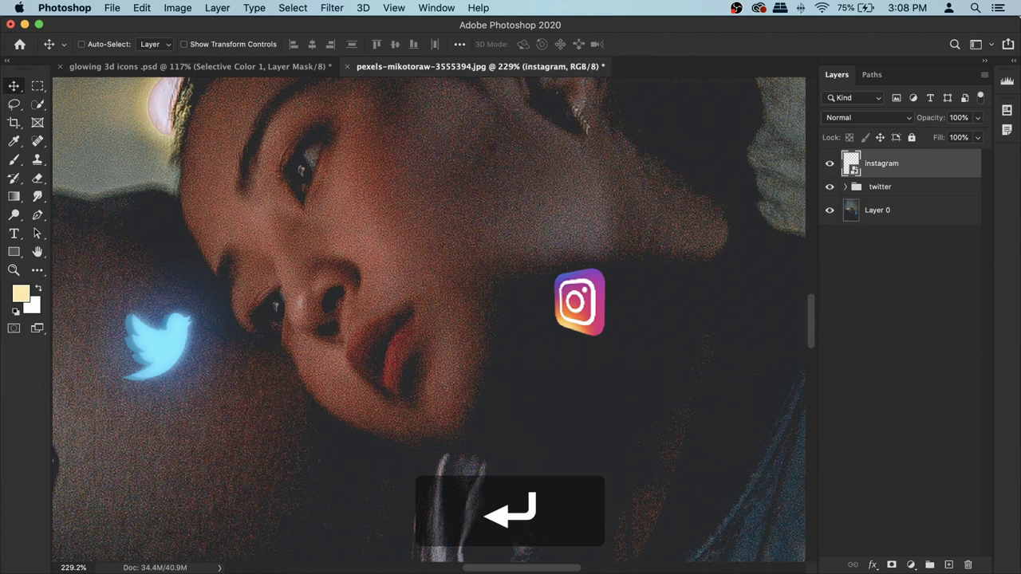
key(super+j)
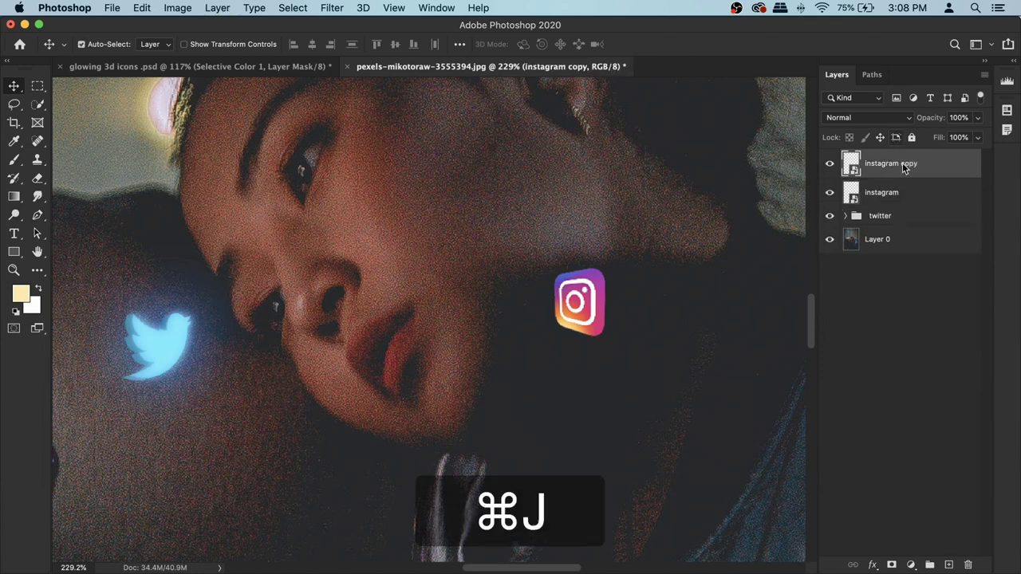
Rename the duplicated Instagram layer "depth" and rasterize it.
double_click(892, 163)
text(depth)
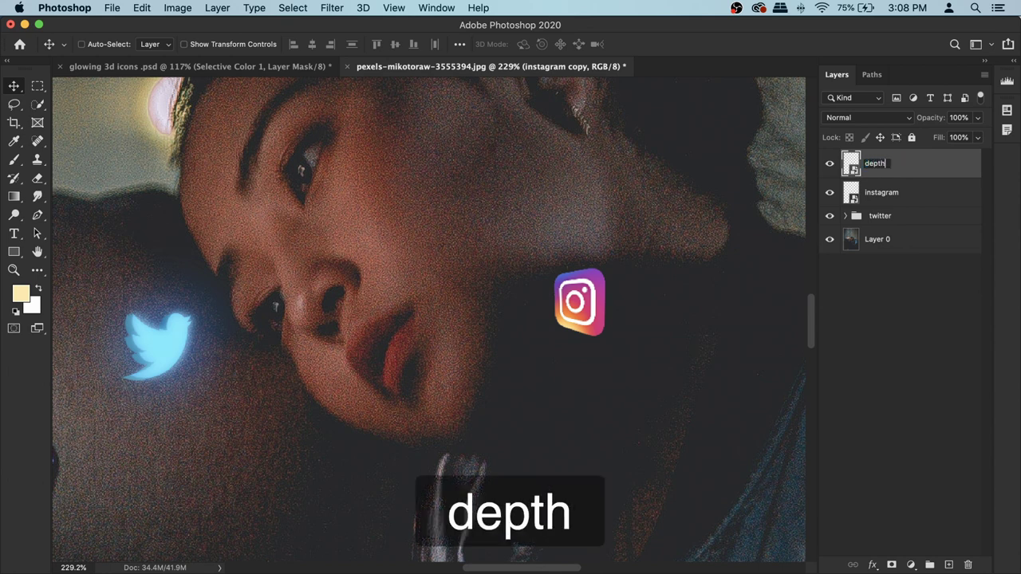
key(Return)
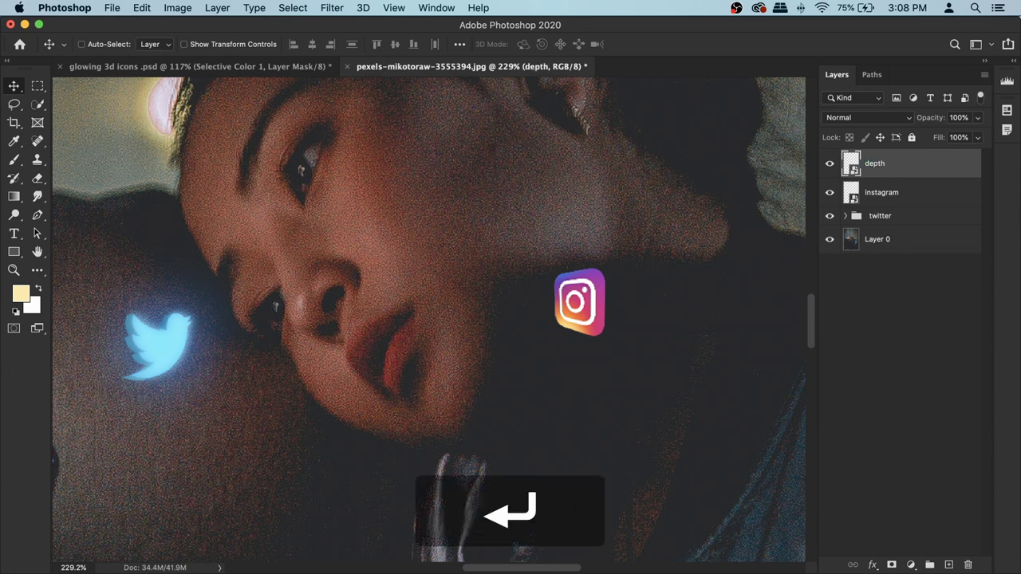
right_click(921, 166)
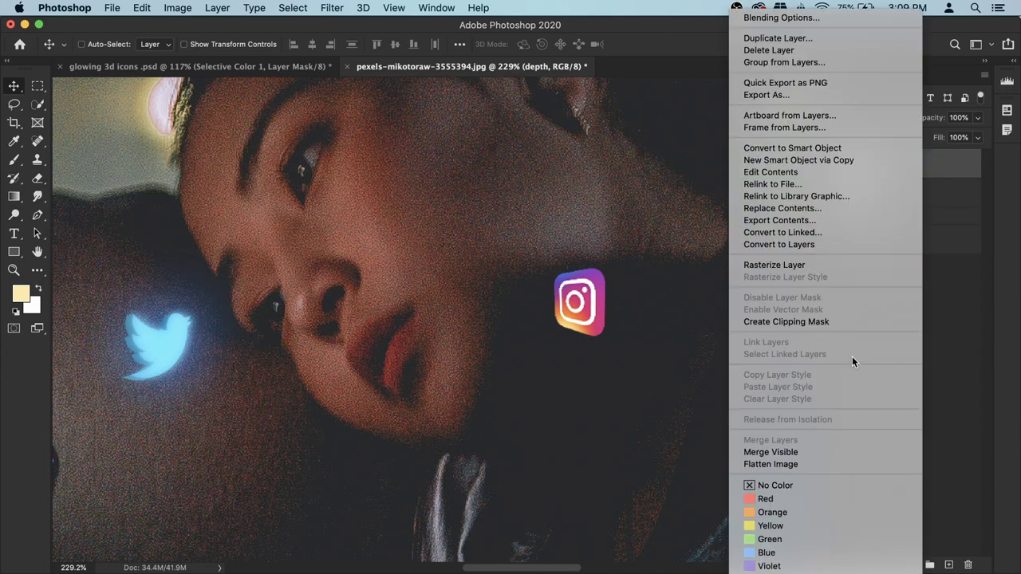
click(782, 265)
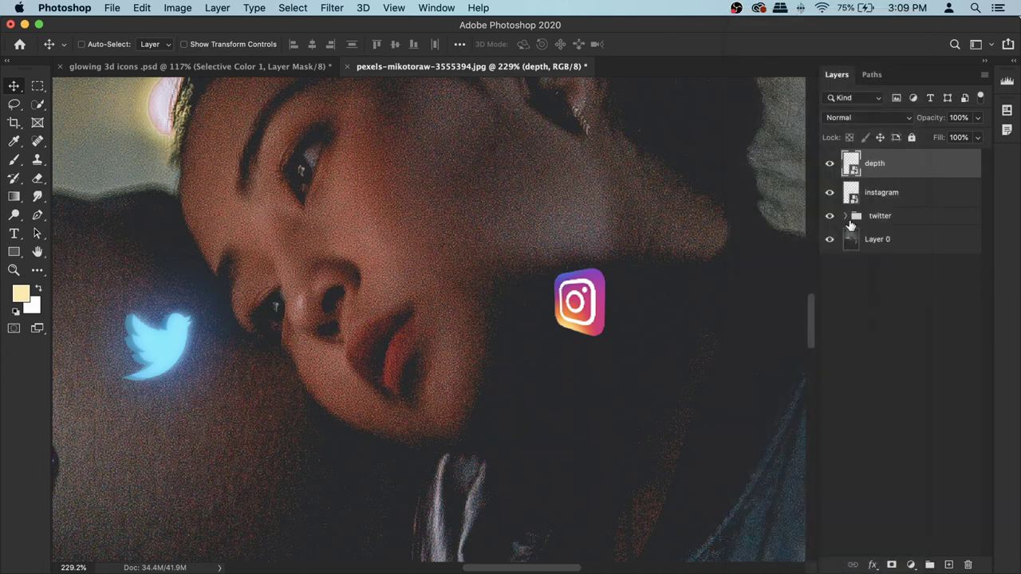
Apply a Hue/Saturation adjustment to the depth layer with Hue -4, Saturation -15 and Lightness -23.
click(178, 8)
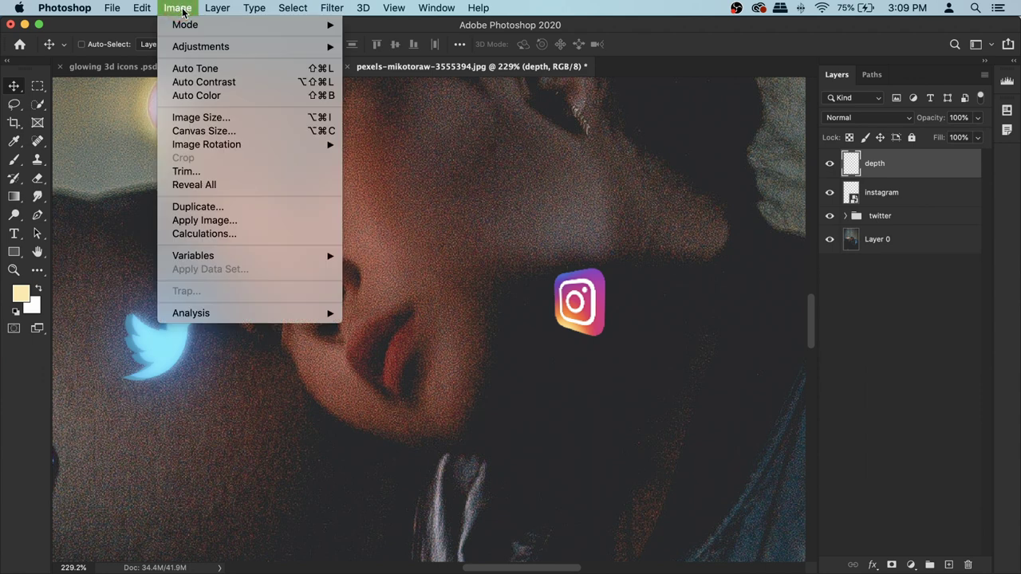
mouse_move(198, 53)
click(465, 122)
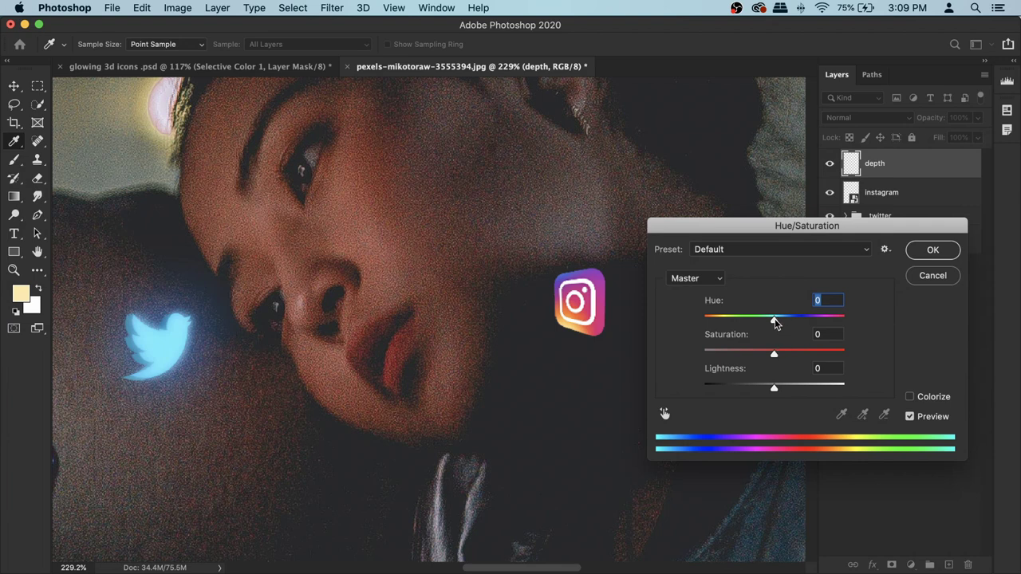
drag(775, 322, 770, 322)
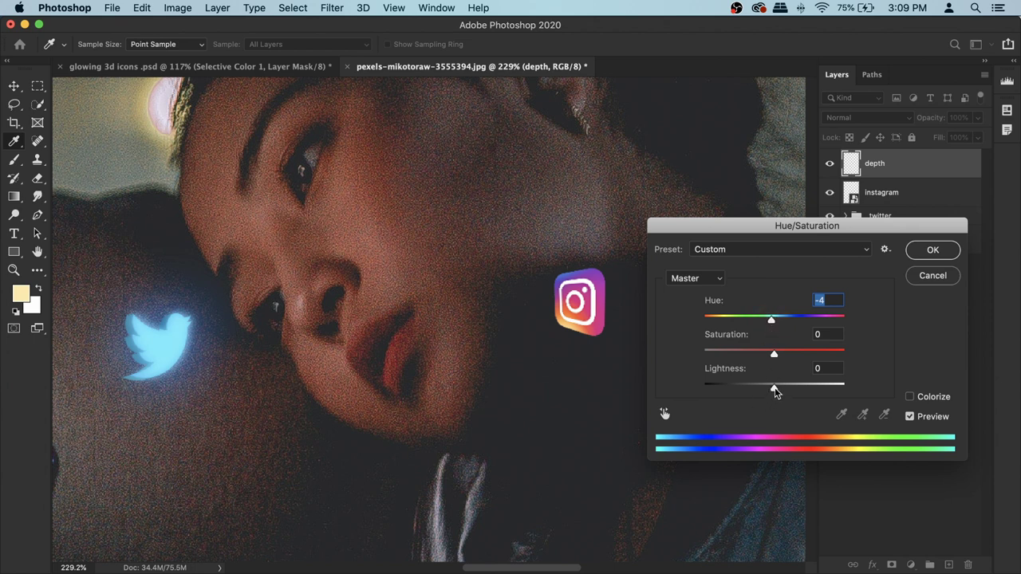
mouse_move(774, 388)
mouse_down()
mouse_move(735, 387)
mouse_move(758, 389)
mouse_up()
drag(773, 354, 763, 357)
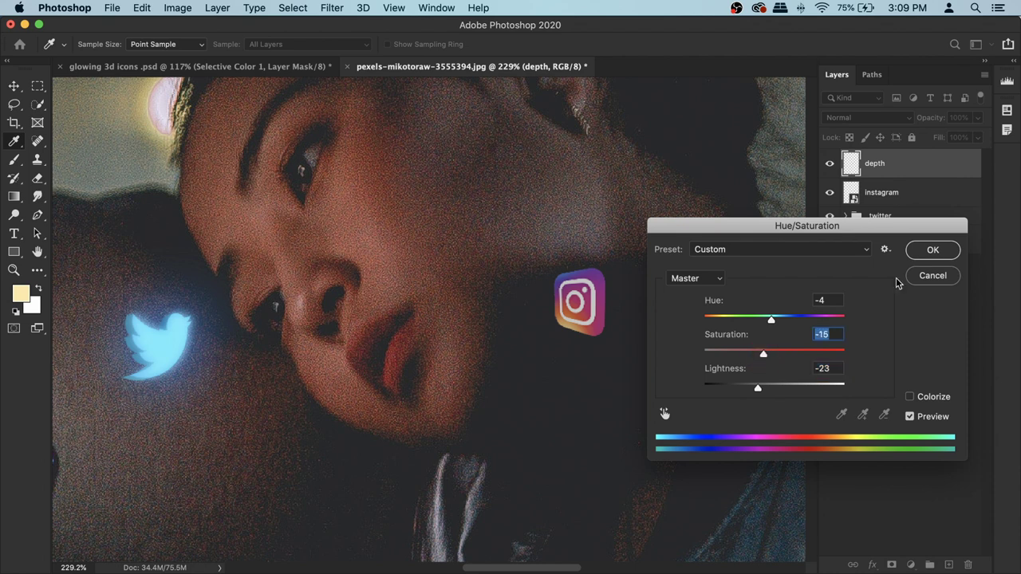
click(930, 252)
Place the depth layer beneath the instagram layer and shift it 4 px to the right with Free Transform.
drag(909, 165, 906, 201)
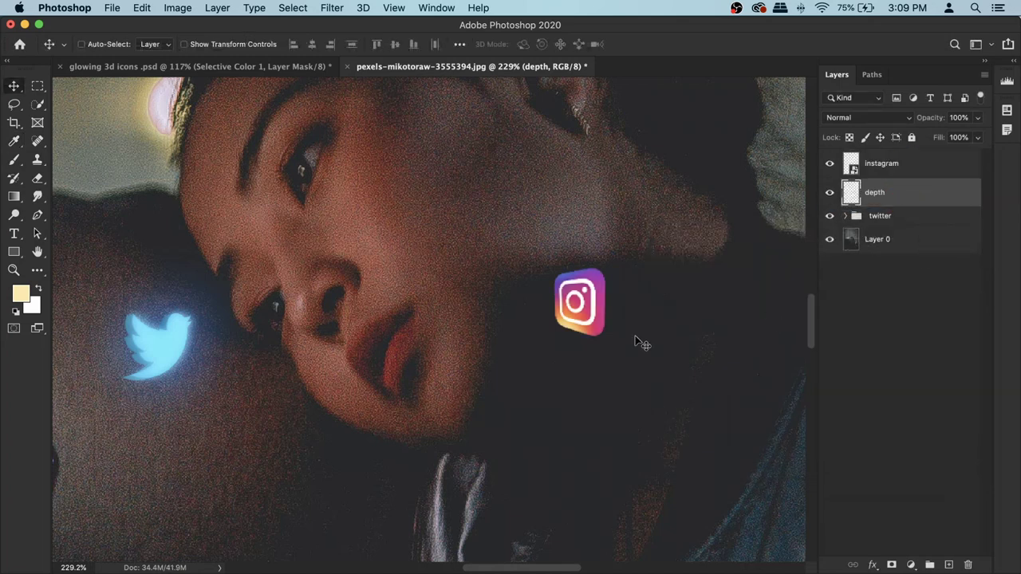
key(super+t)
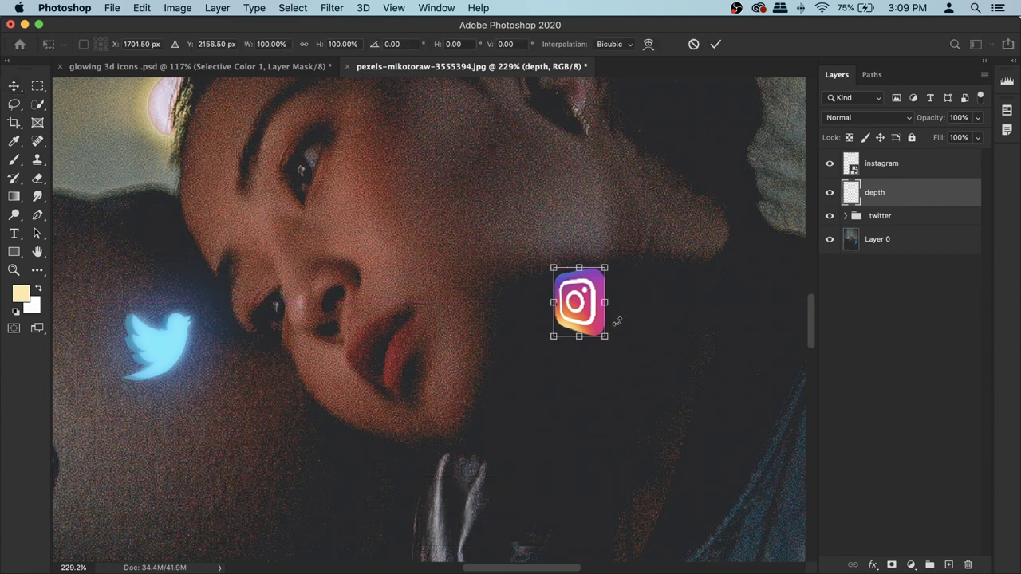
scroll(684, 339, up, 2)
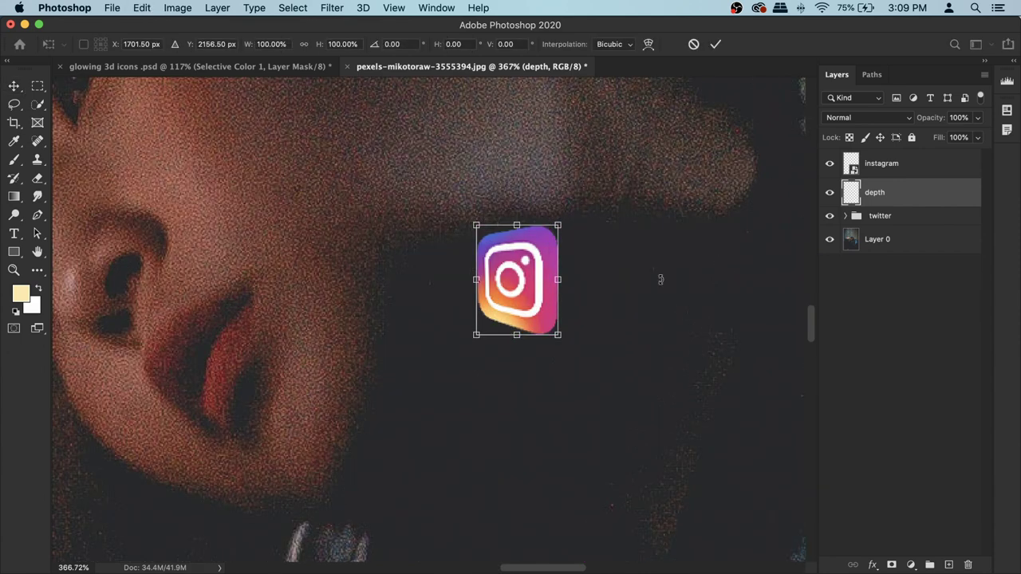
key(Right)
key(Right)
key(Right)
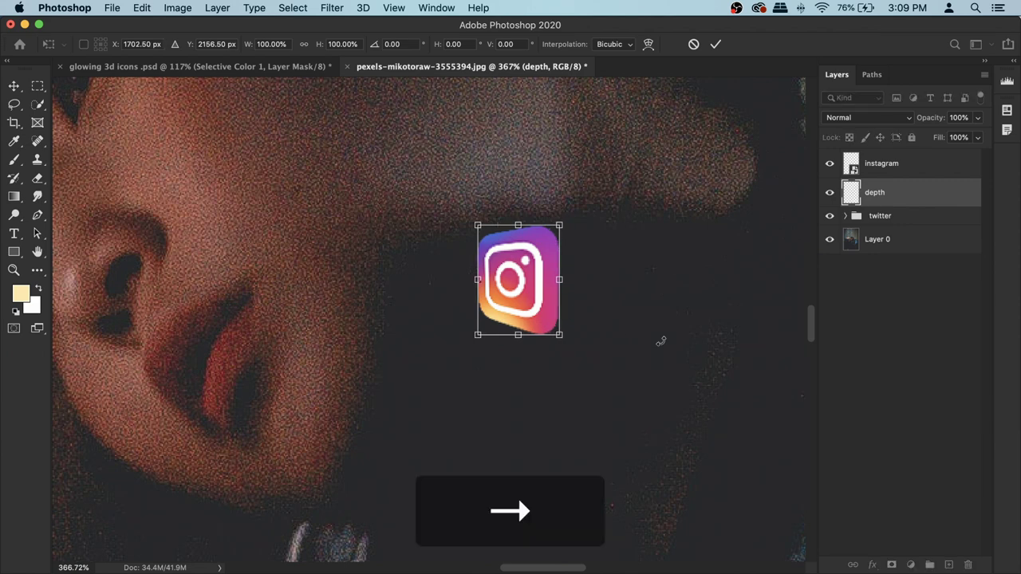
key(Right)
key(Right)
key(Right)
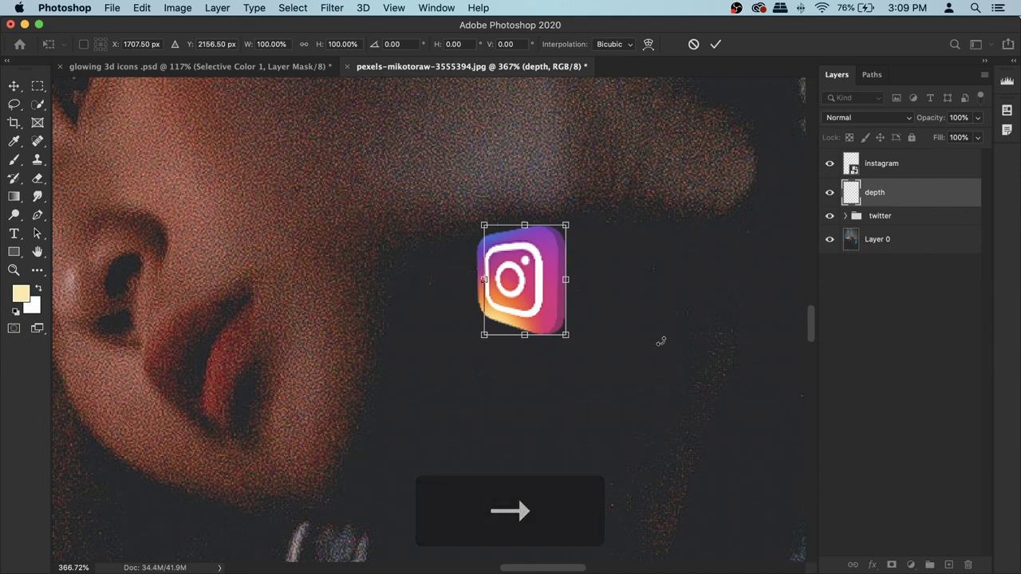
key(Left)
key(Left)
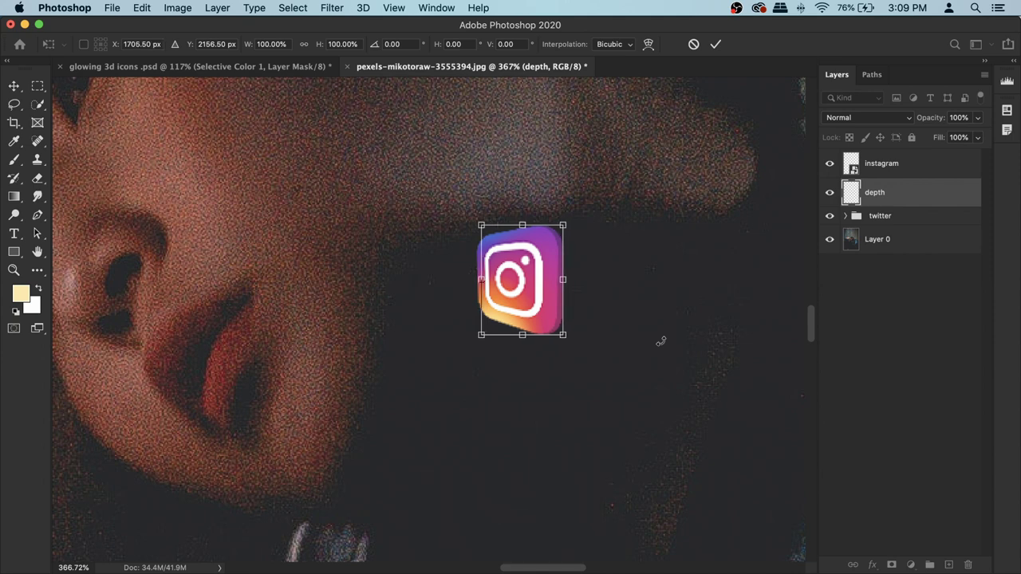
scroll(662, 341, up, 5)
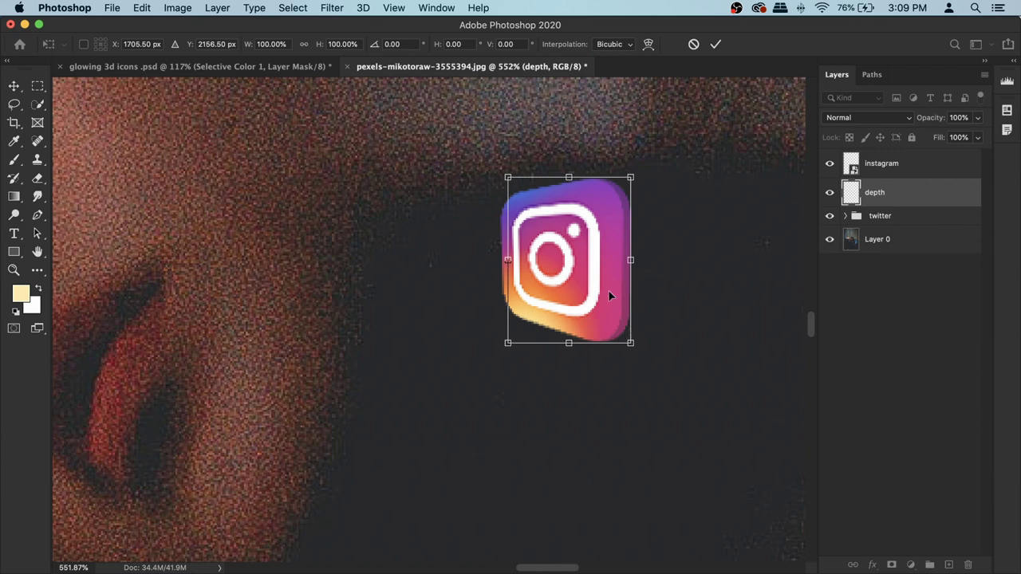
click(716, 44)
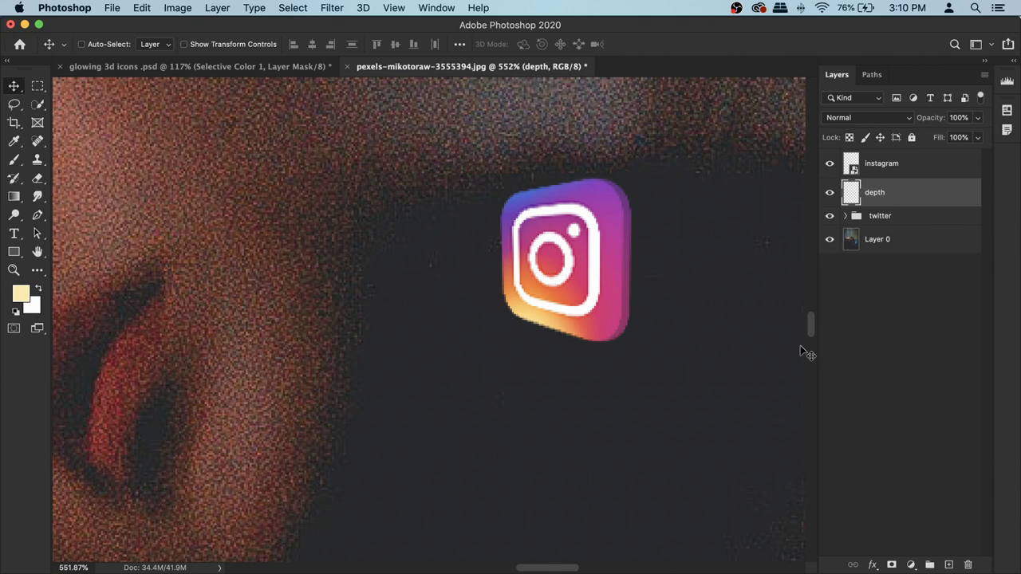
Duplicate the depth layer twice by repeating the last transform, and nudge the second copy 1 px to the left.
key(super)
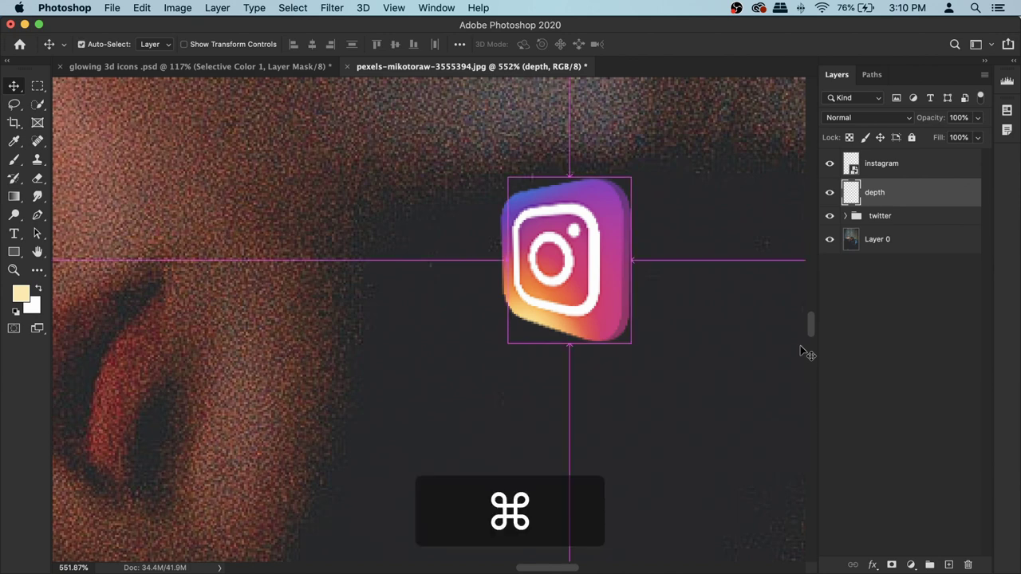
key(alt)
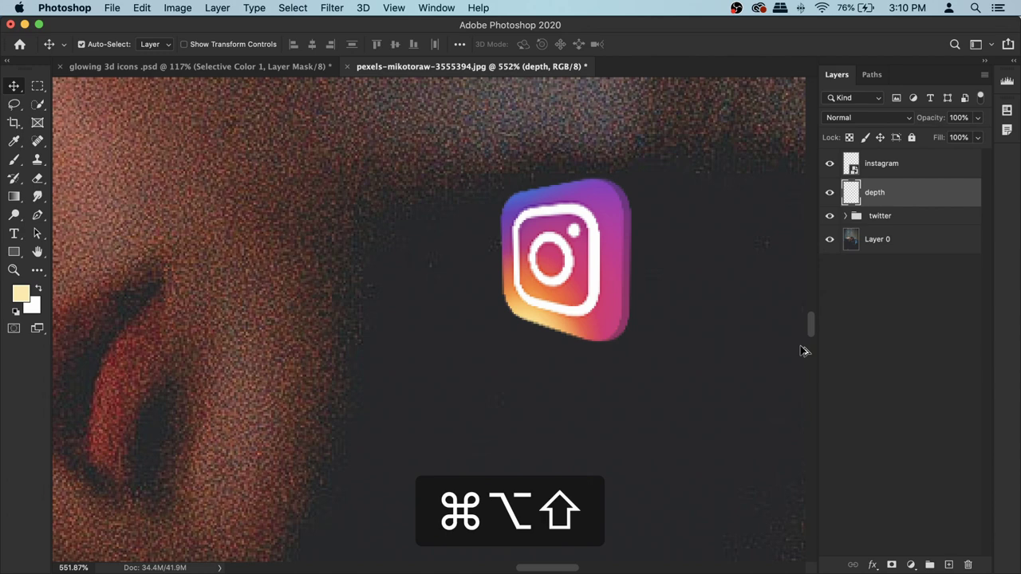
key(super+alt+shift+t)
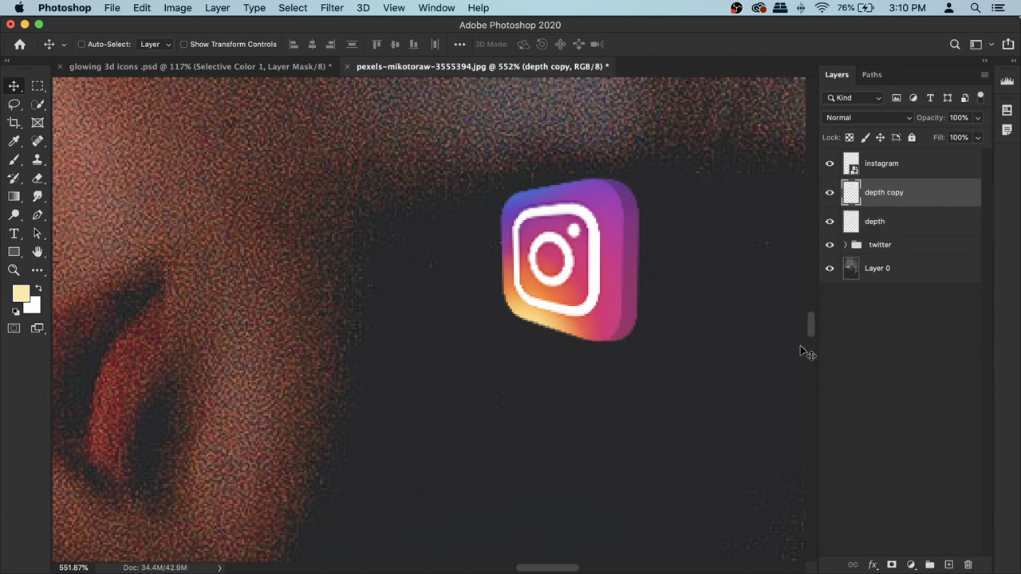
key(super)
key(alt)
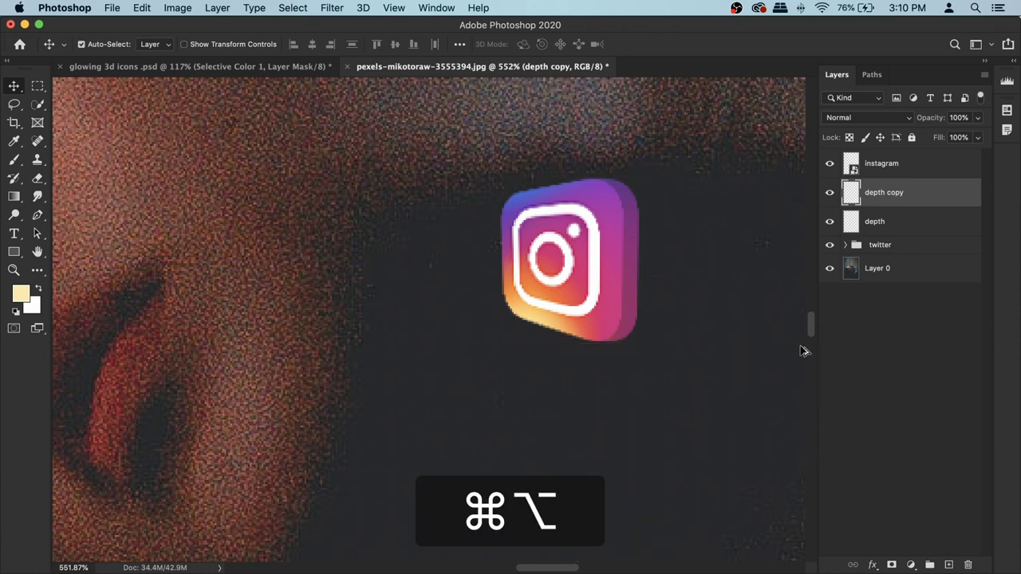
key(super+alt+shift+t)
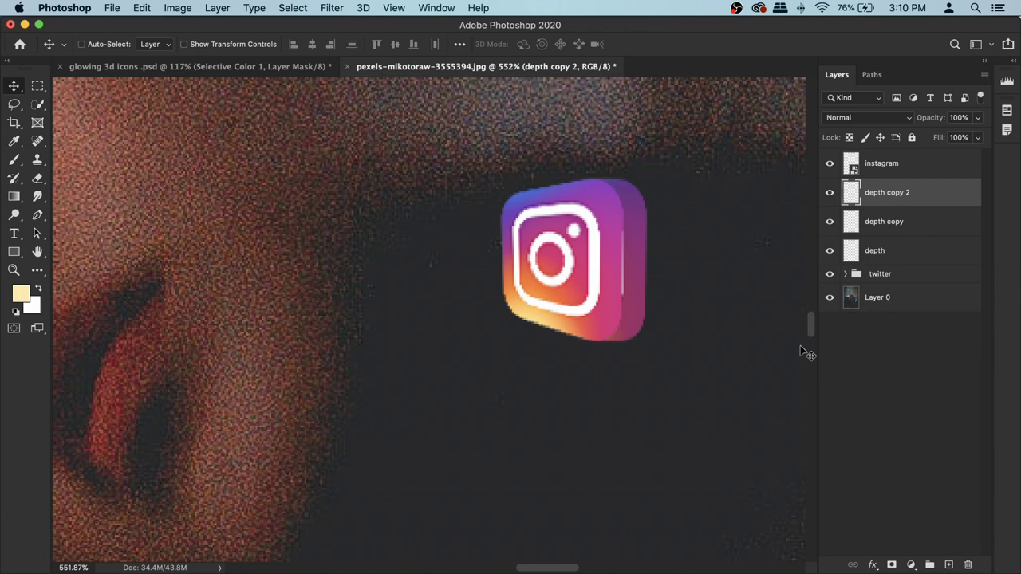
key(Left)
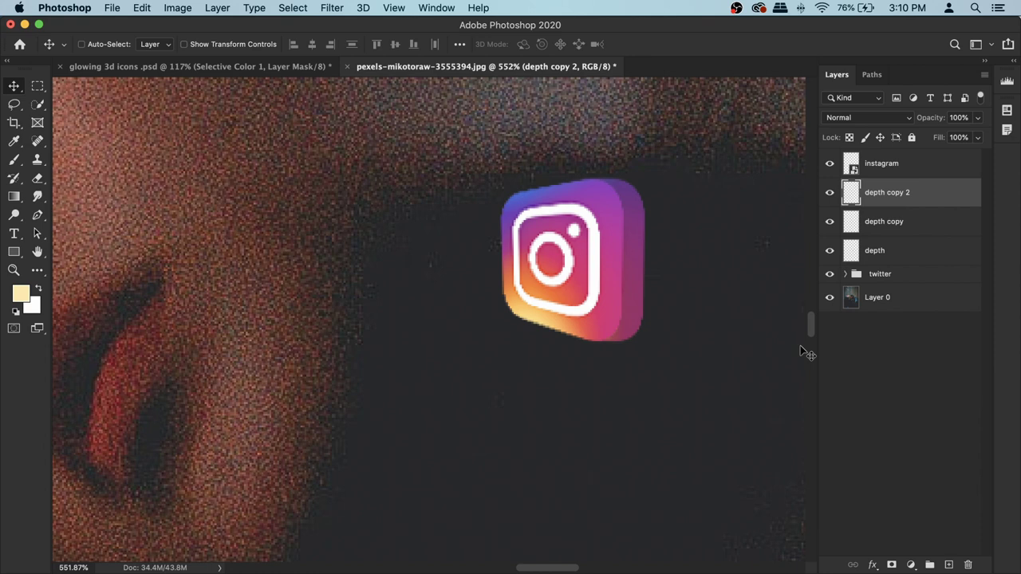
Merge the three depth layers into one and rename the merged layer "depth".
click(875, 252)
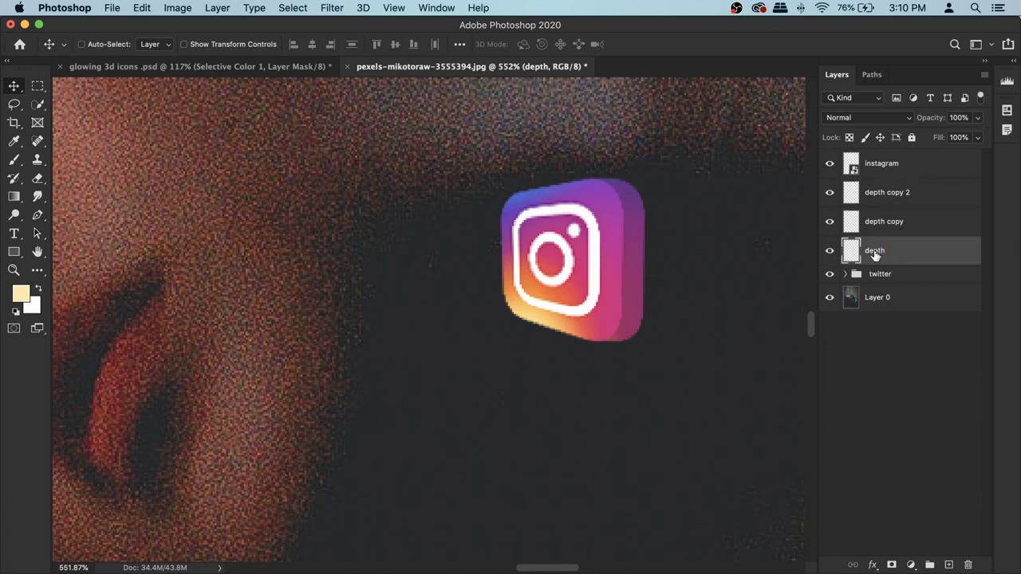
shift+click(908, 196)
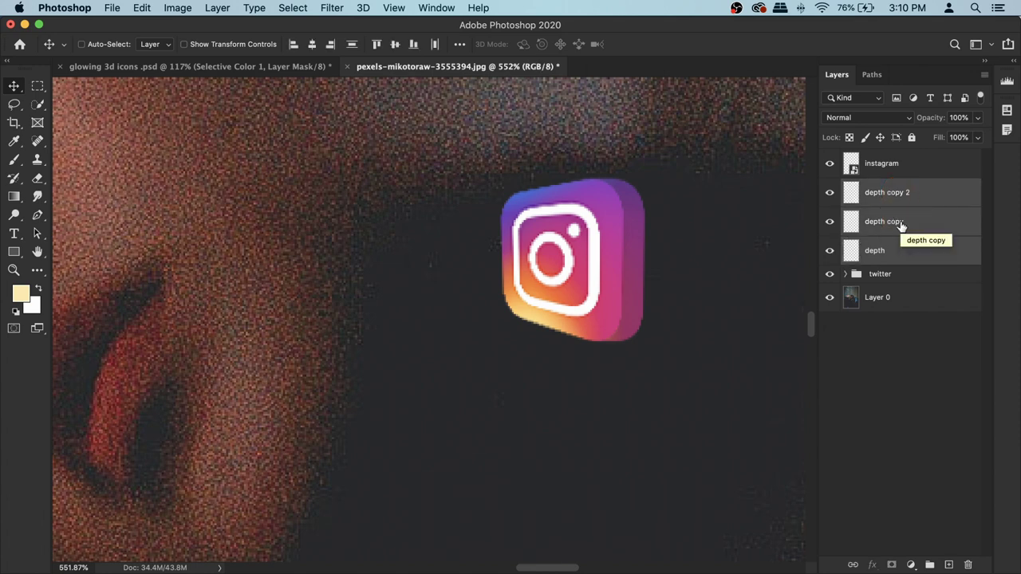
key(super+e)
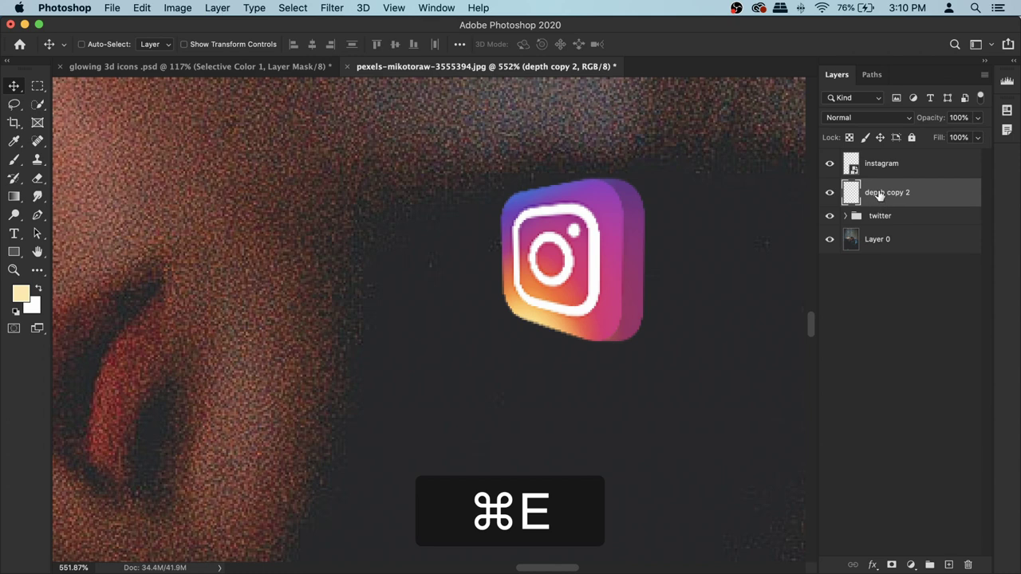
double_click(878, 192)
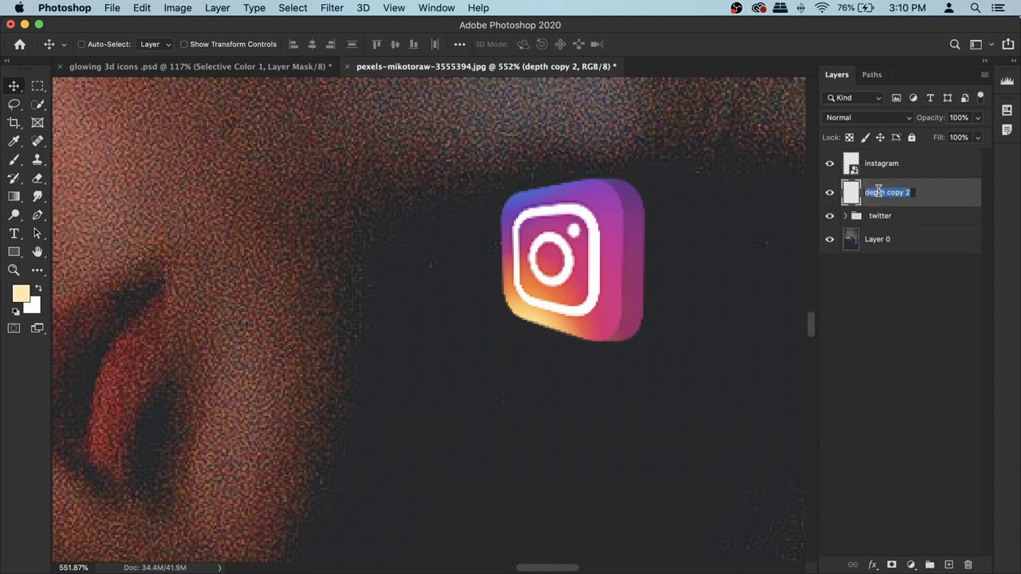
text(depth)
key(Return)
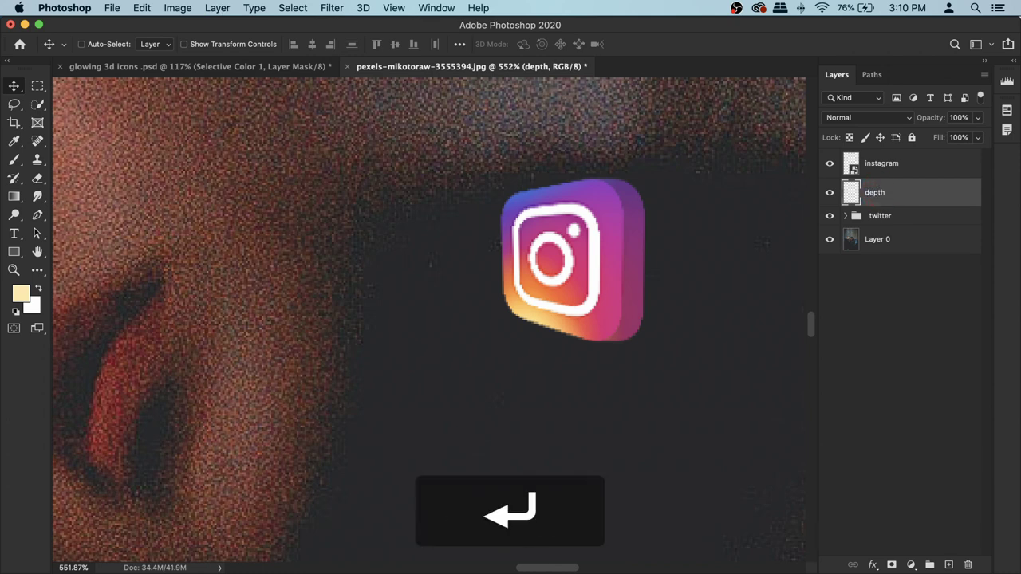
Clip the instagram layer to the depth layer with a clipping mask.
click(943, 168)
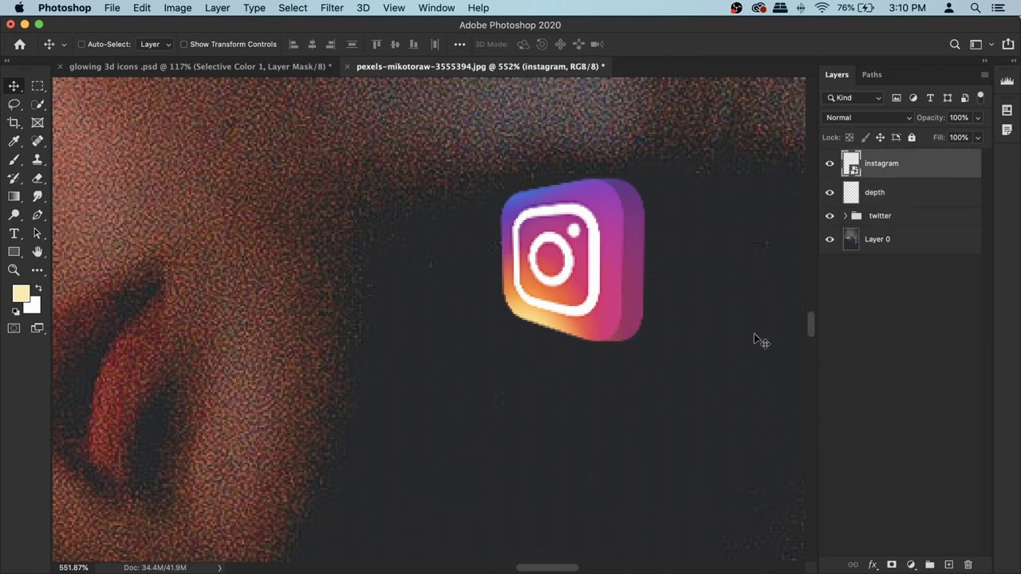
right_click(950, 162)
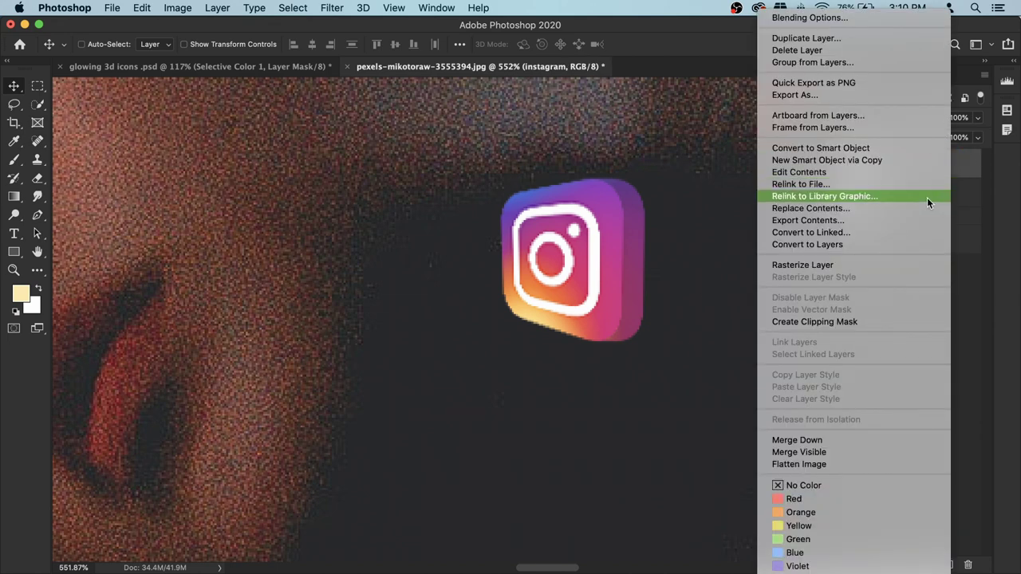
click(964, 170)
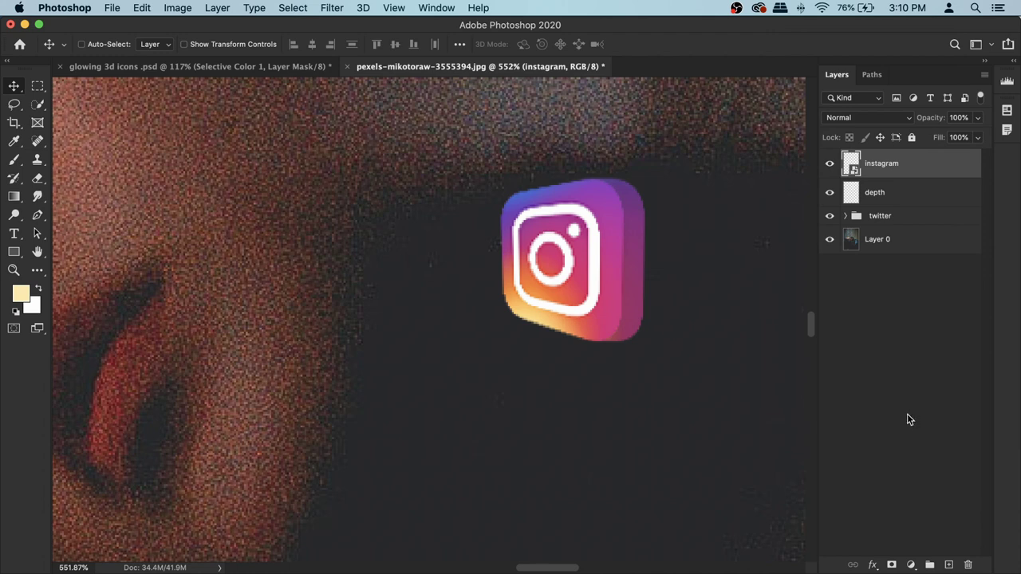
right_click(936, 168)
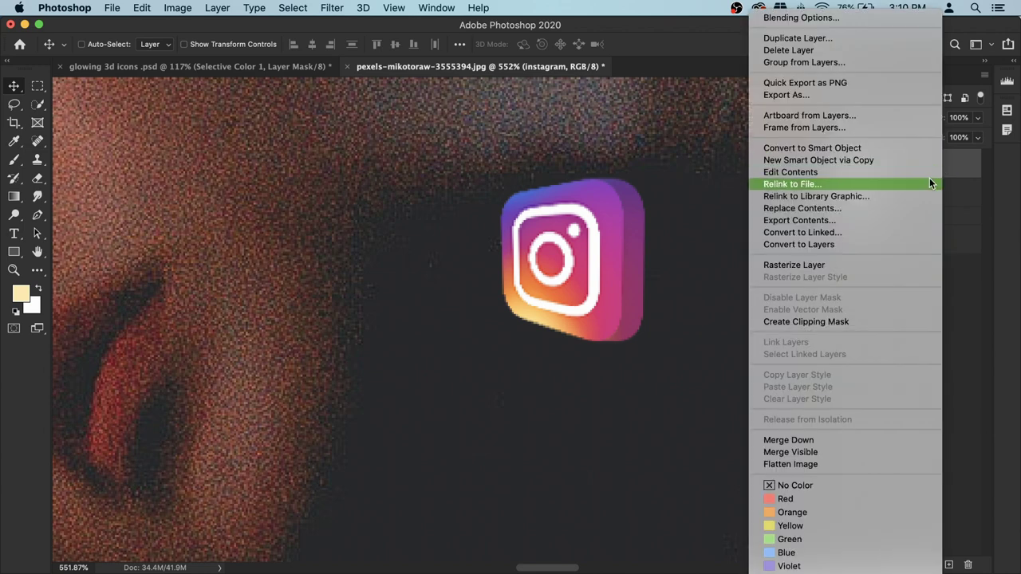
click(855, 323)
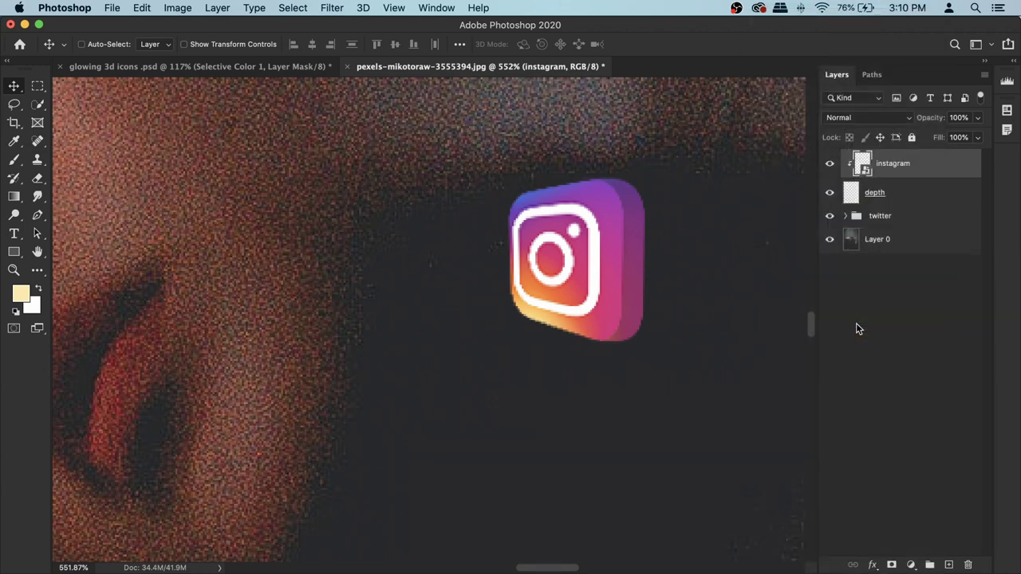
Add a black drop shadow to the instagram layer at a -83° angle, 14 px distance and 49 px size, raising its opacity slightly.
double_click(971, 164)
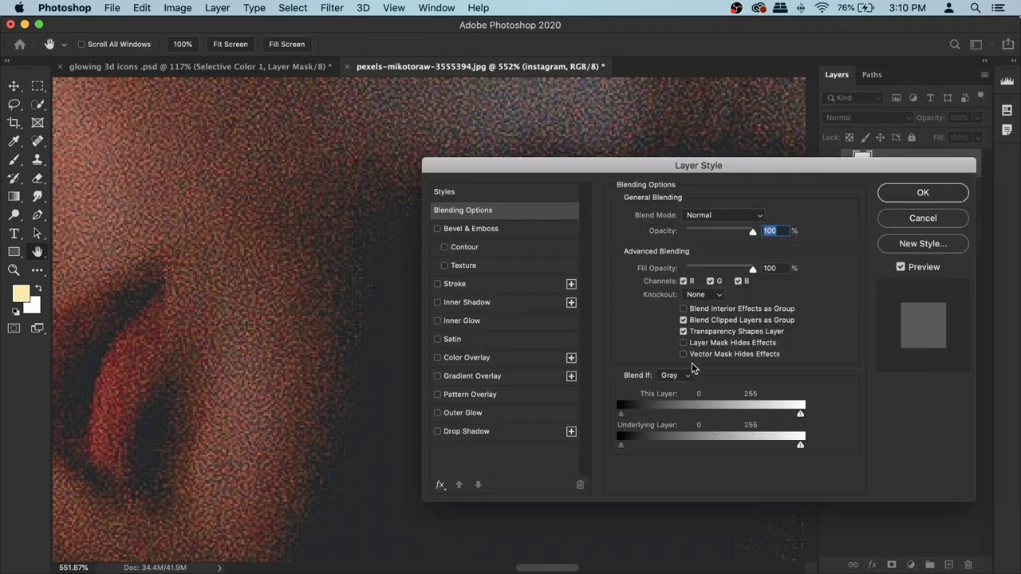
click(492, 433)
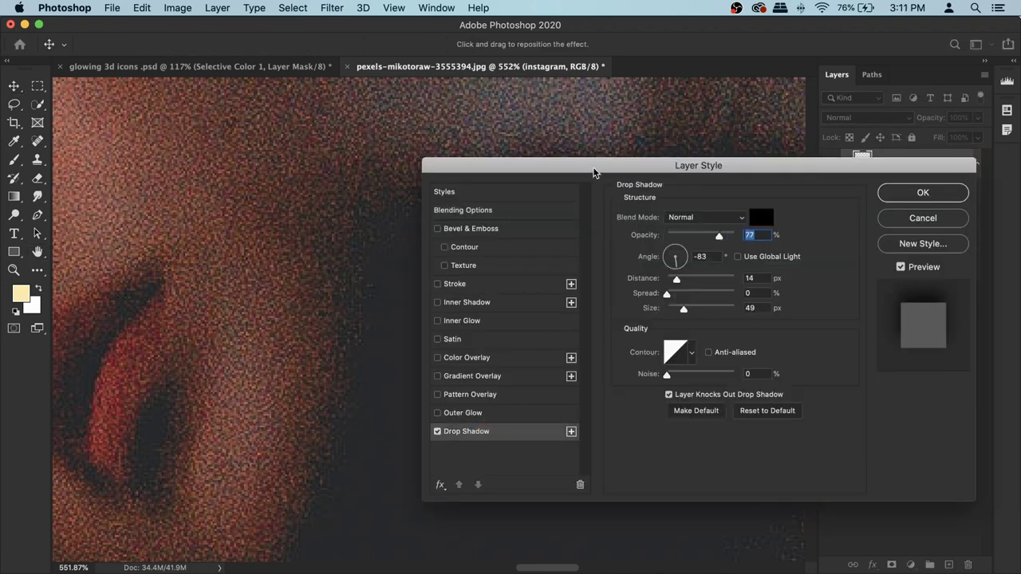
drag(593, 167, 861, 164)
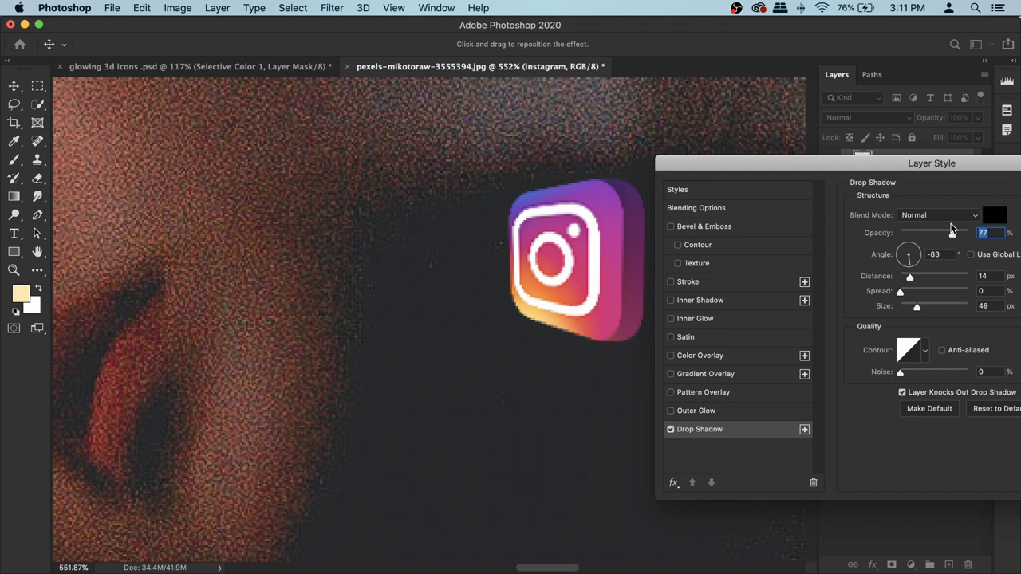
mouse_move(953, 237)
mouse_down()
mouse_move(984, 240)
mouse_move(958, 236)
mouse_up()
drag(933, 163, 331, 160)
click(555, 188)
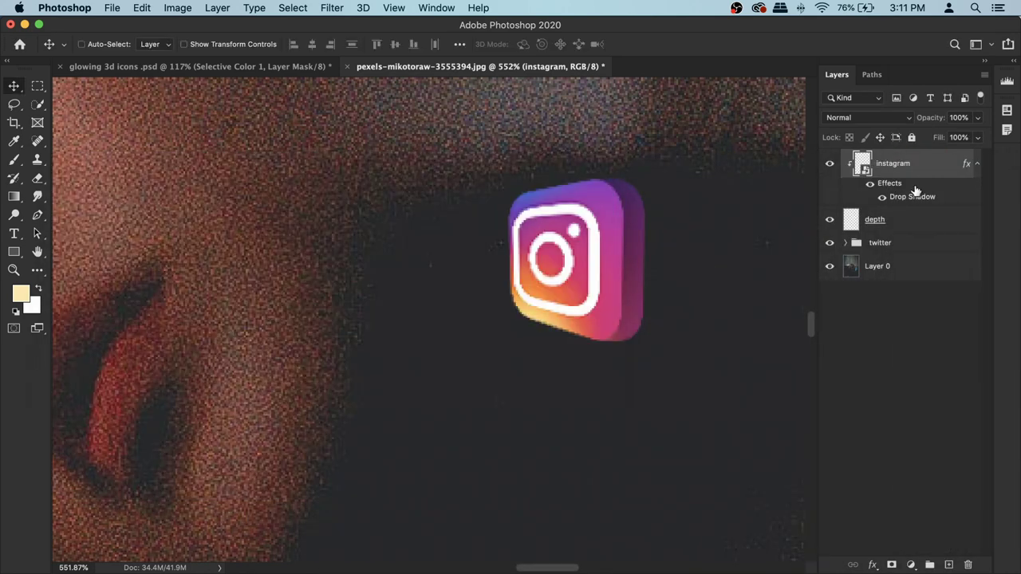
click(871, 191)
click(871, 191)
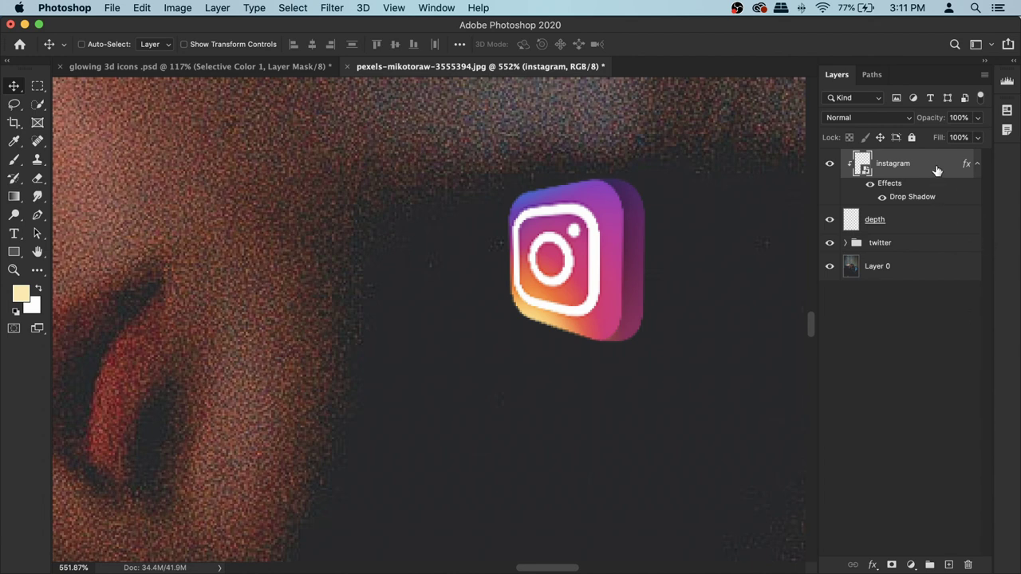
Duplicate the instagram layer and clear the layer style from the copy.
key(super+j)
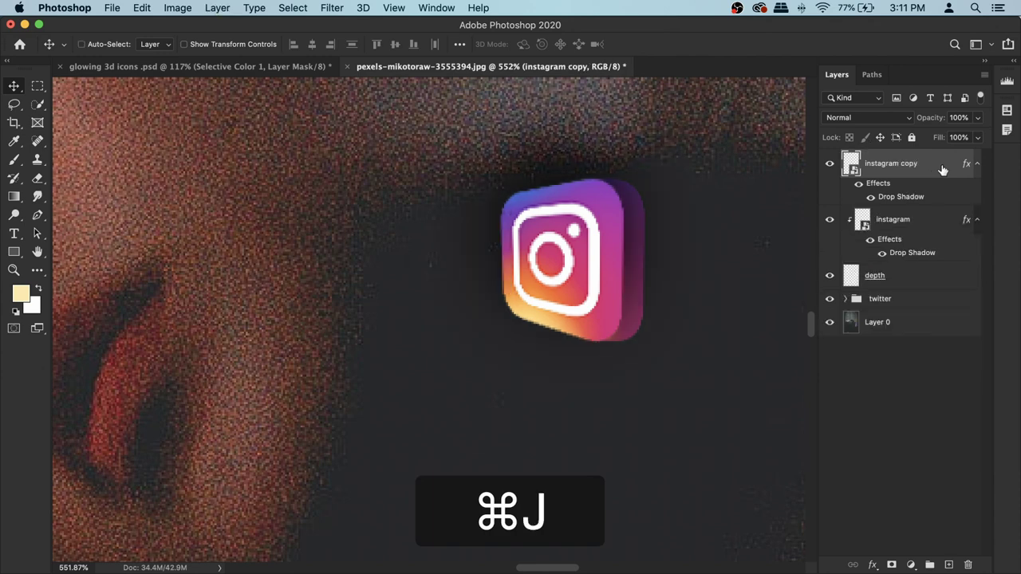
right_click(967, 166)
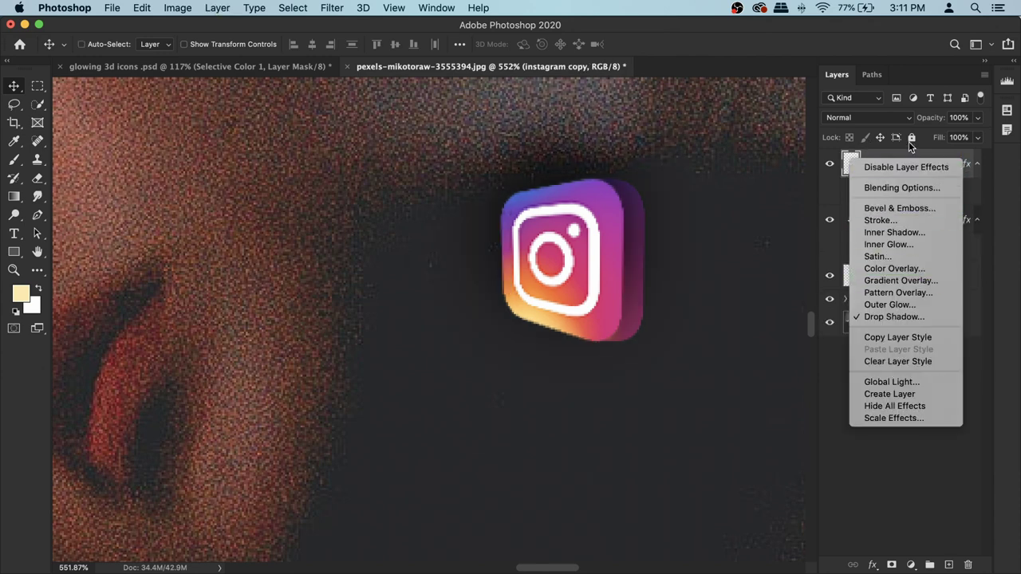
click(910, 156)
right_click(929, 162)
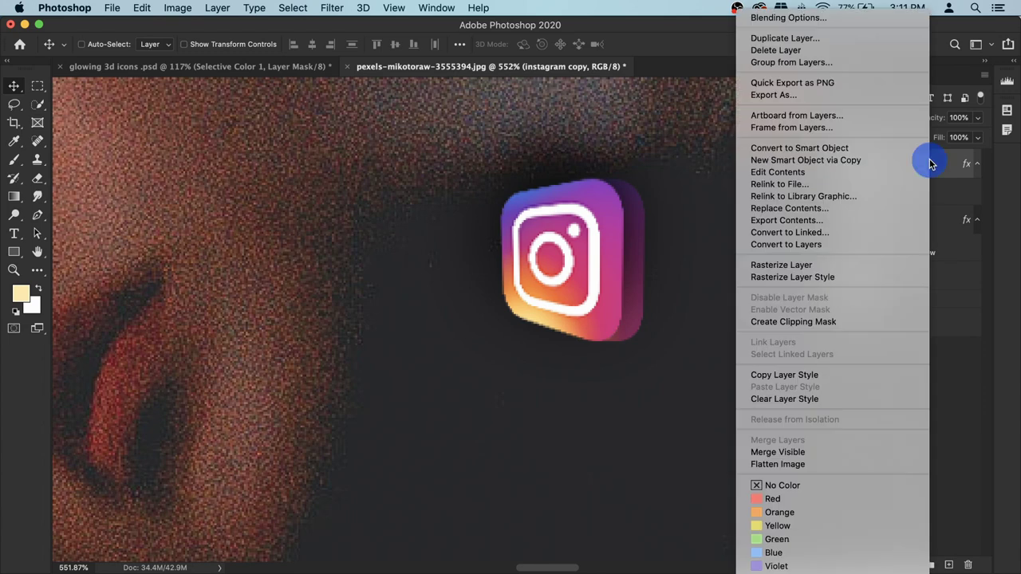
click(843, 398)
right_click(932, 167)
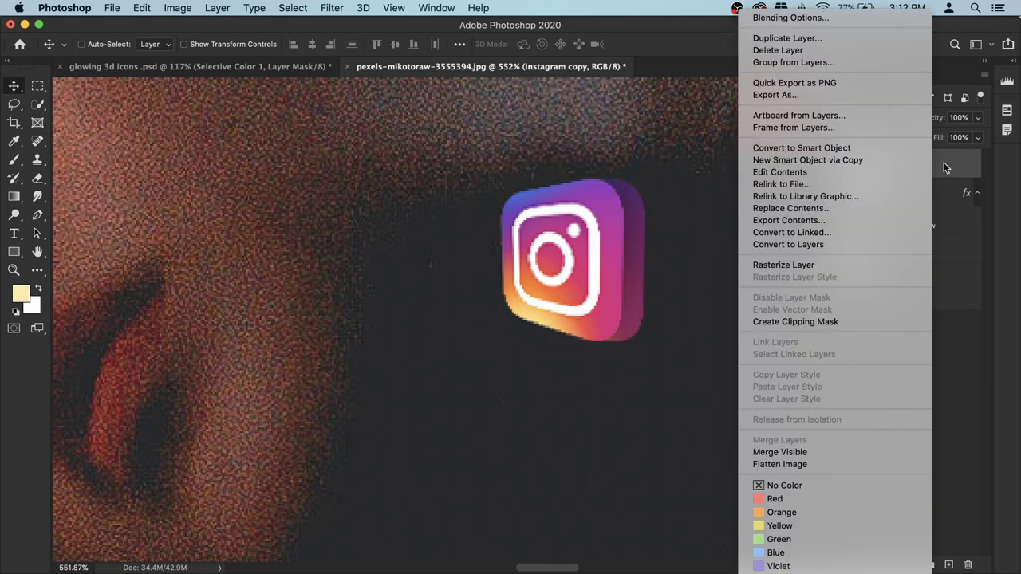
click(955, 162)
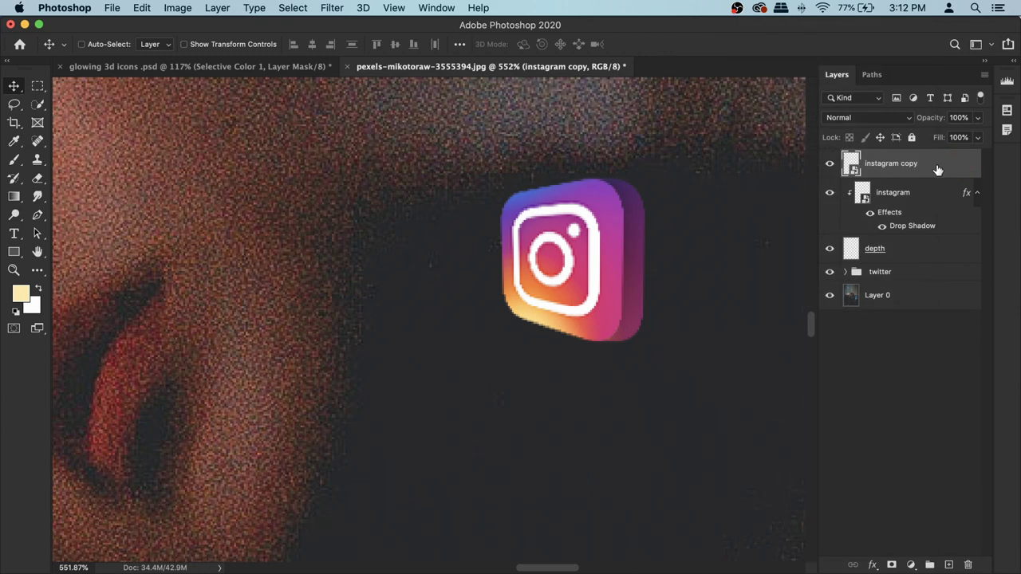
Rename the instagram copy layer "glow 1".
double_click(909, 164)
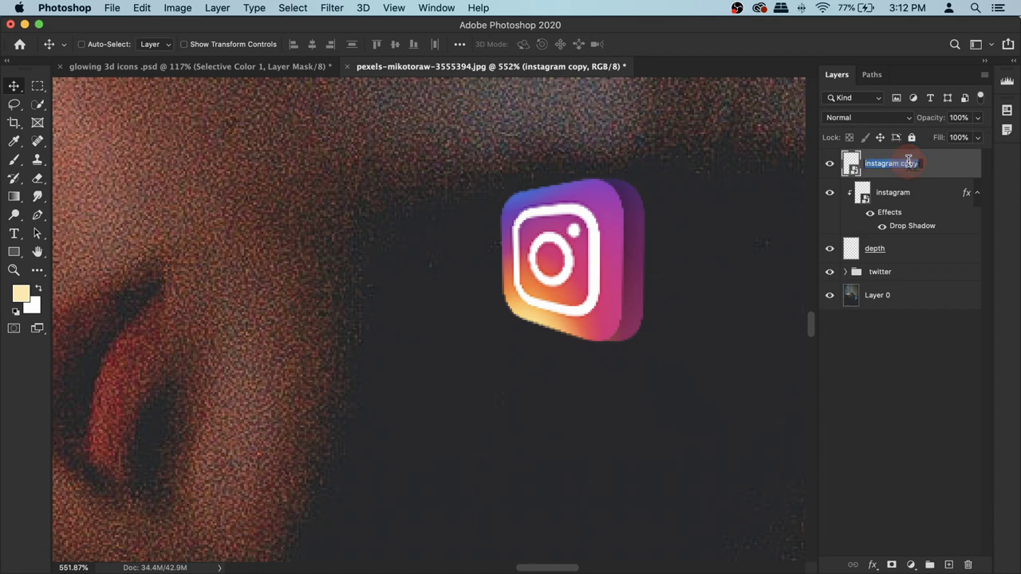
text(glow 11)
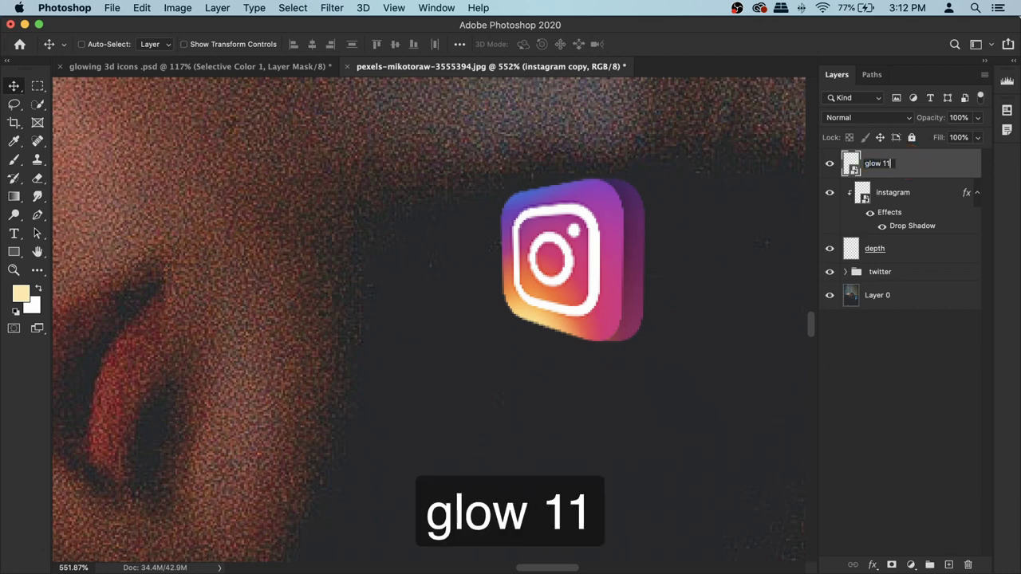
key(BackSpace)
key(Return)
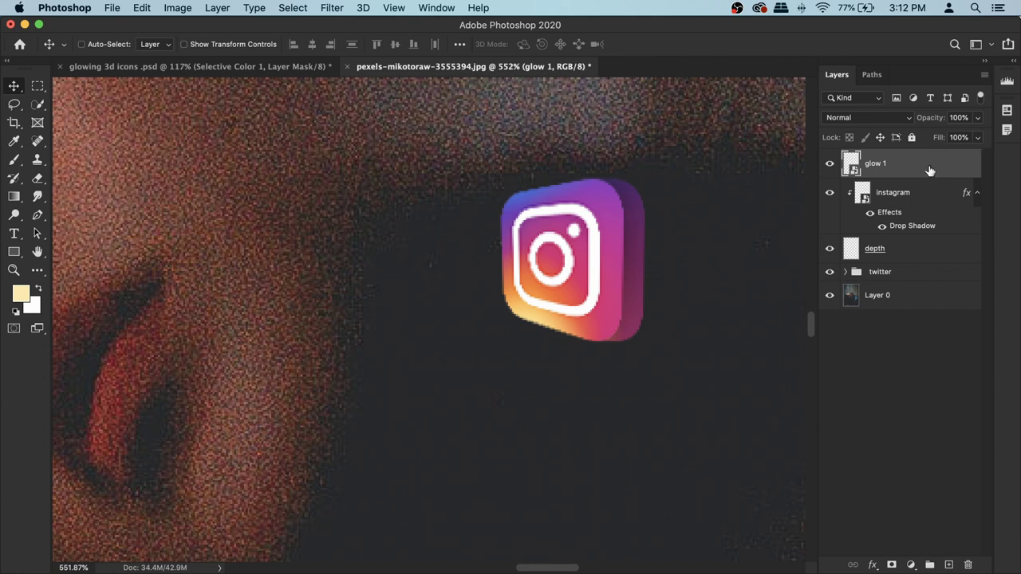
Apply a Gaussian Blur with a 5 px radius to the glow 1 layer and set its blend mode to Screen.
click(329, 8)
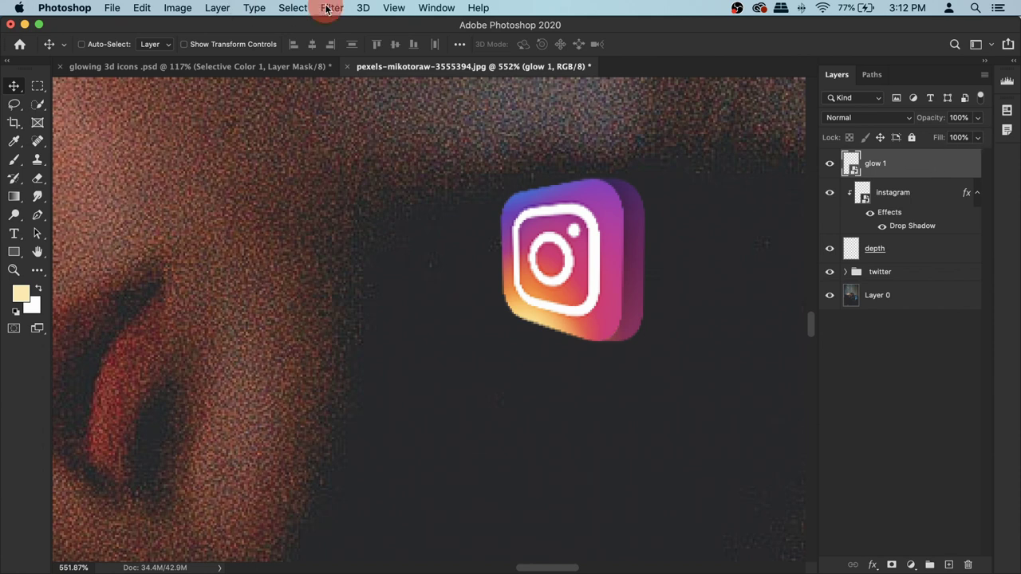
mouse_move(361, 177)
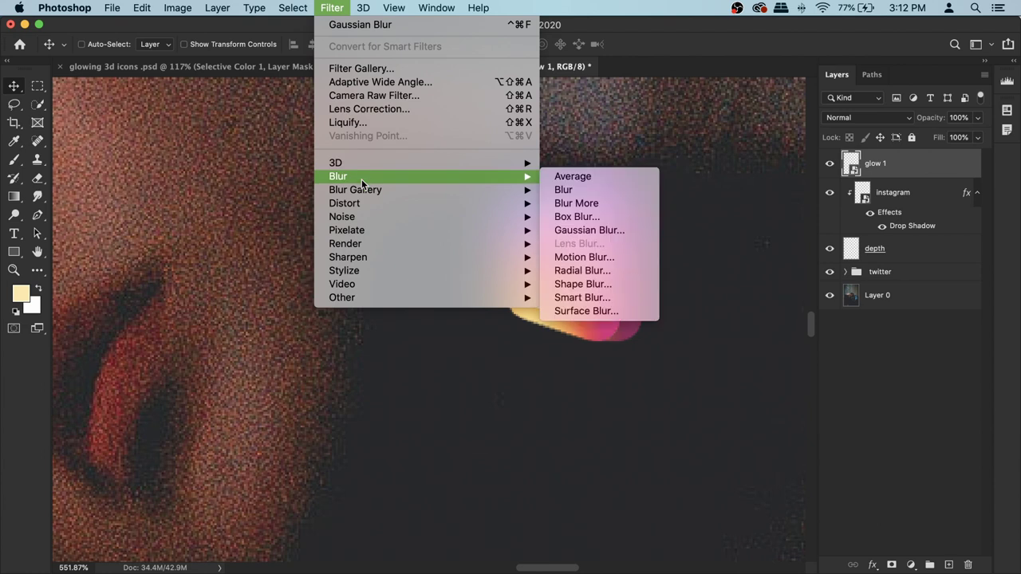
click(618, 231)
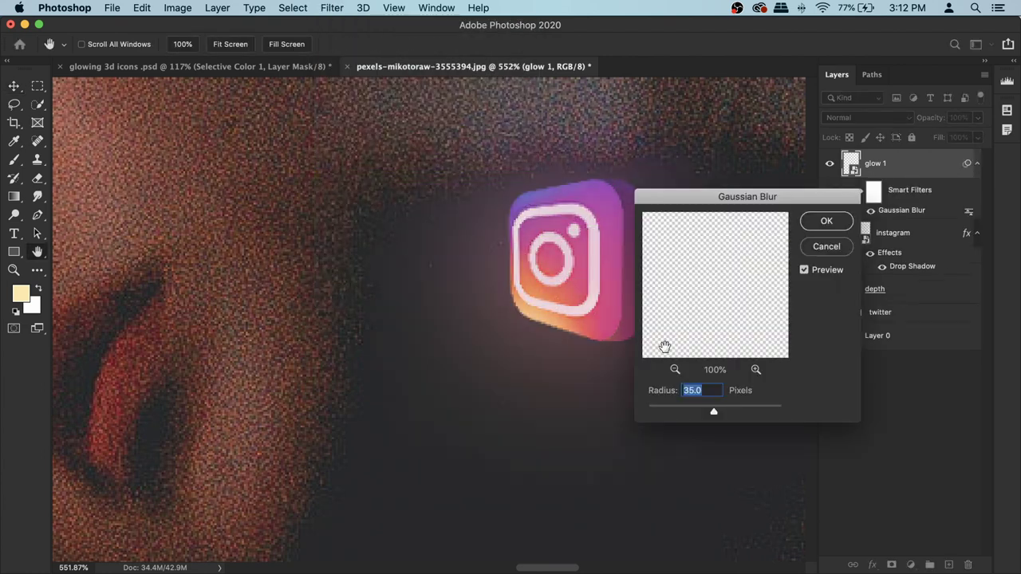
text(5)
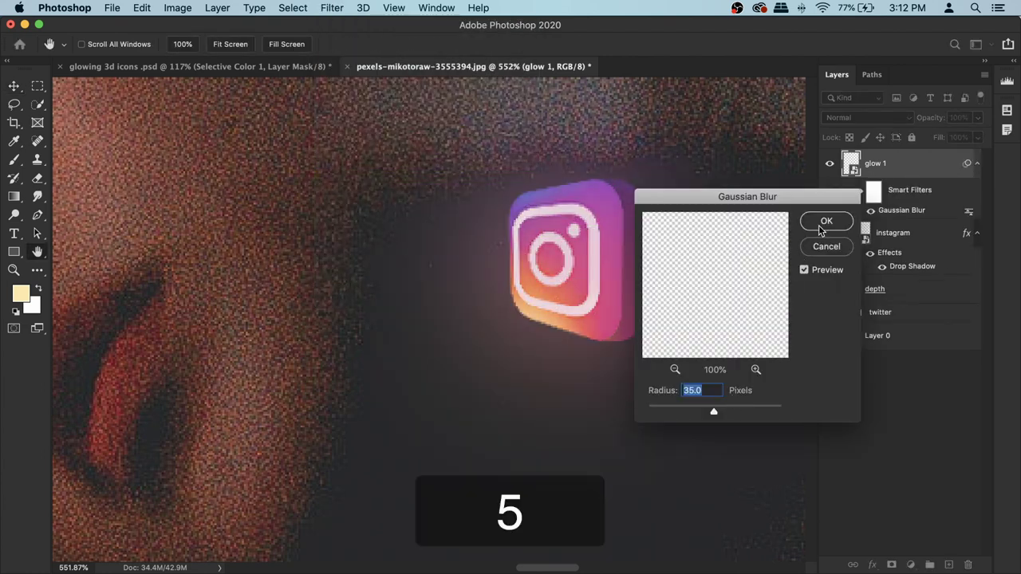
click(826, 221)
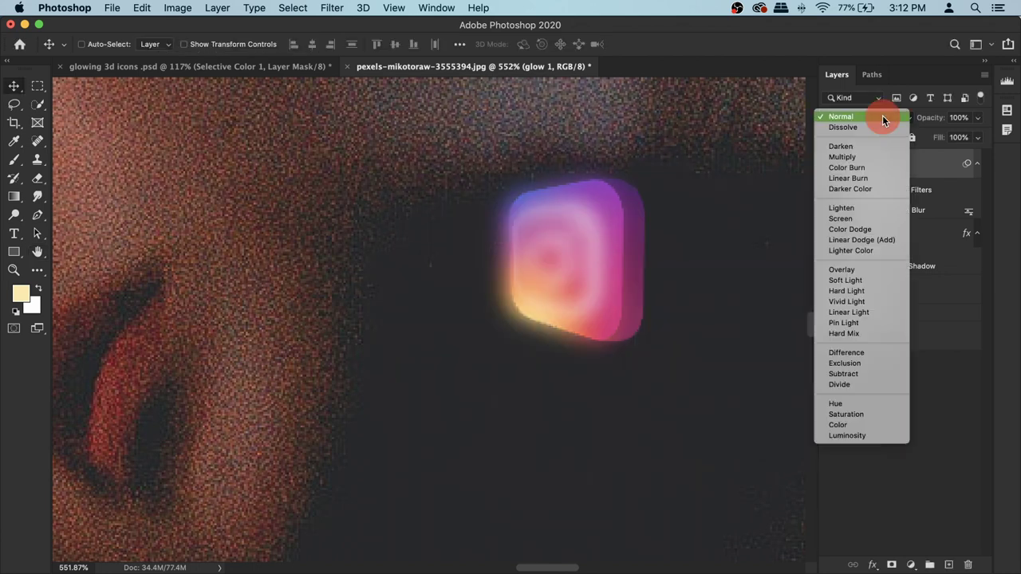
click(882, 118)
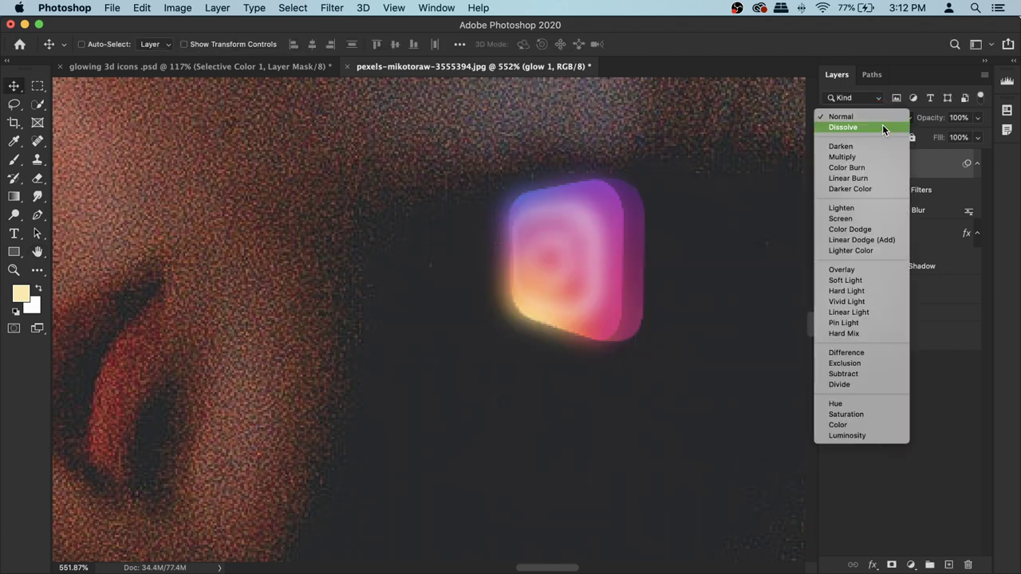
click(860, 219)
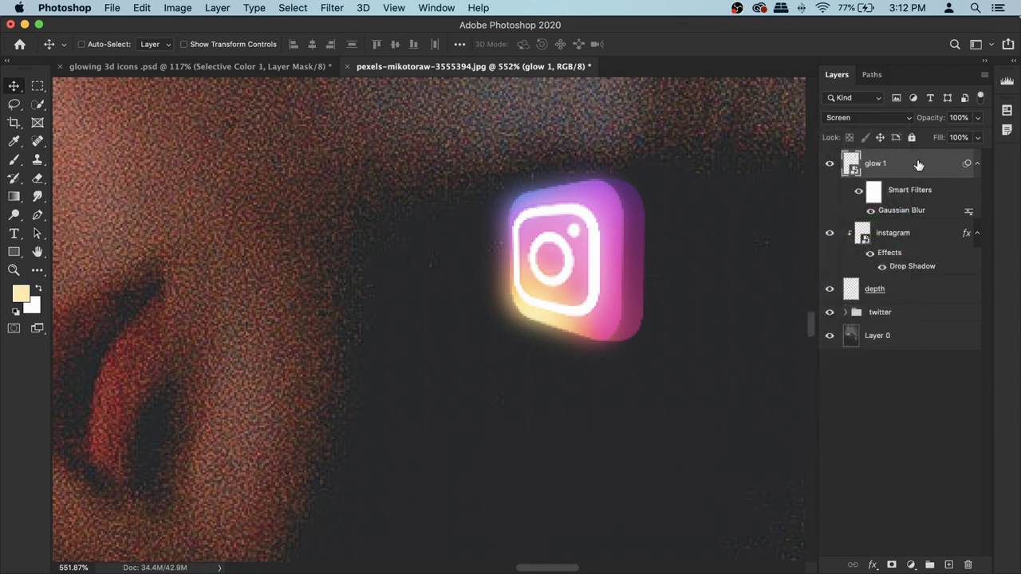
Duplicate the glow 1 layer and set the copy's Gaussian Blur radius to 35 px.
key(super+j)
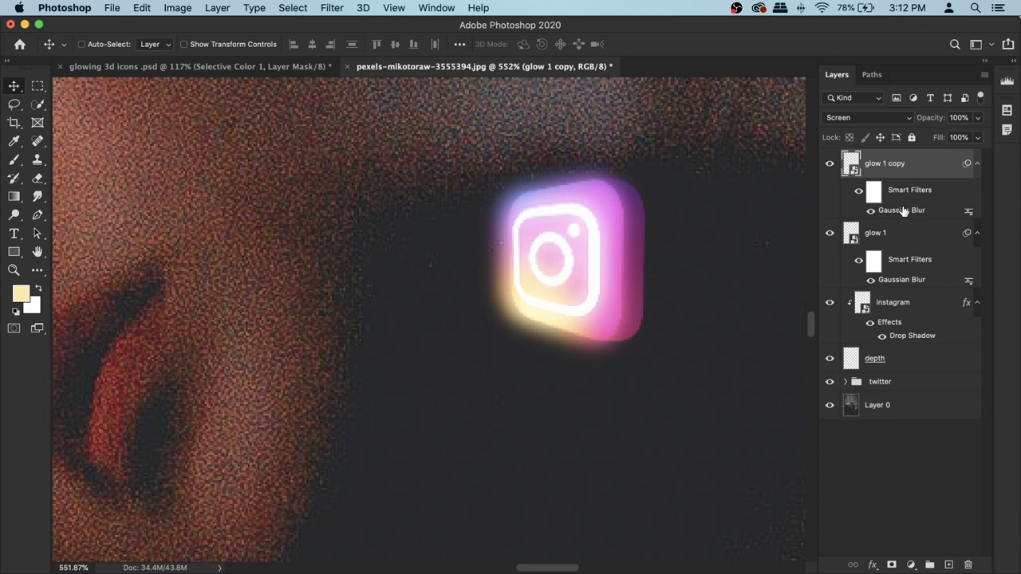
double_click(903, 210)
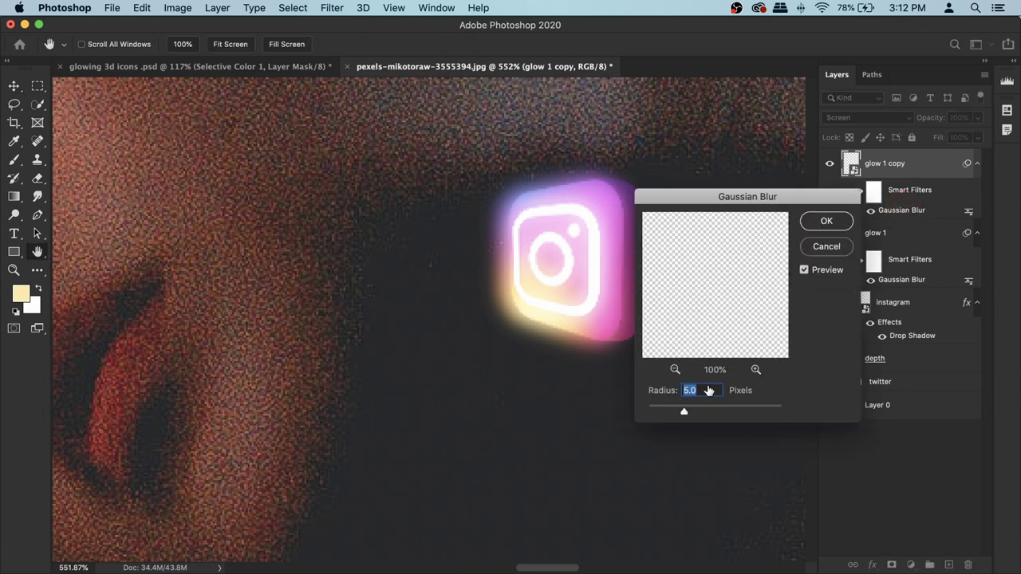
text(35)
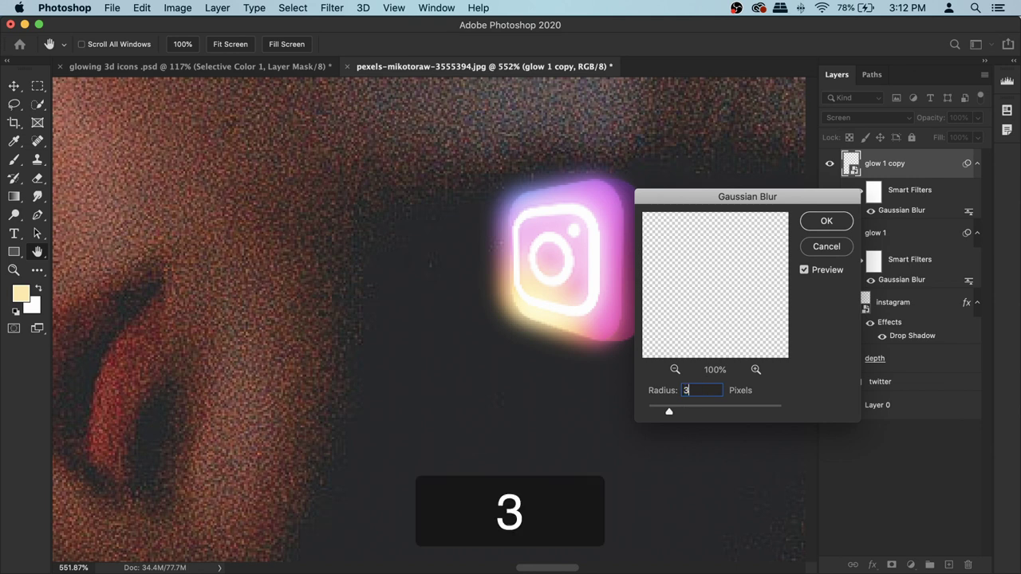
click(828, 222)
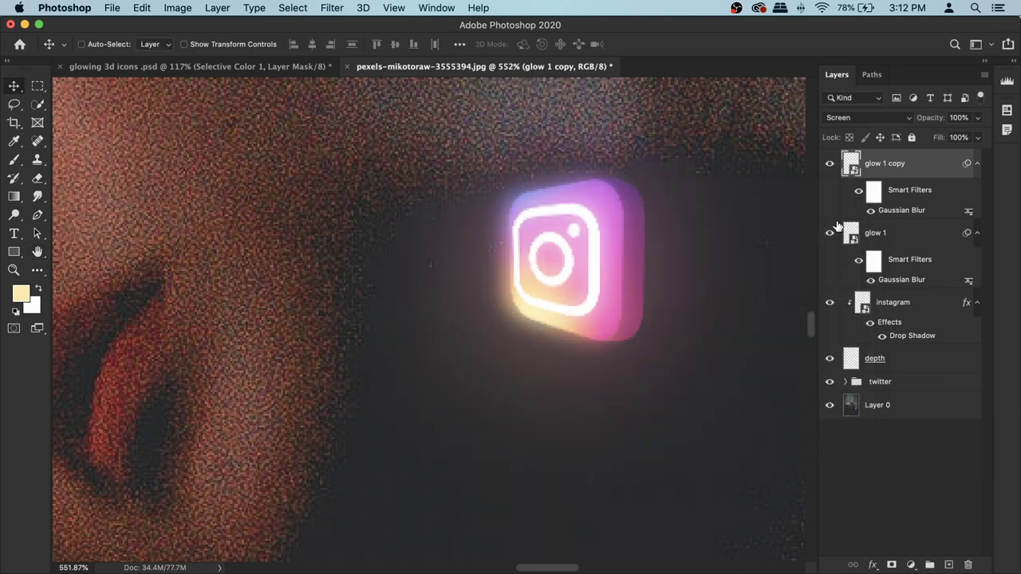
Set the glow 1 copy's blend mode to Hard Light and rename the layer "glow 2".
click(878, 118)
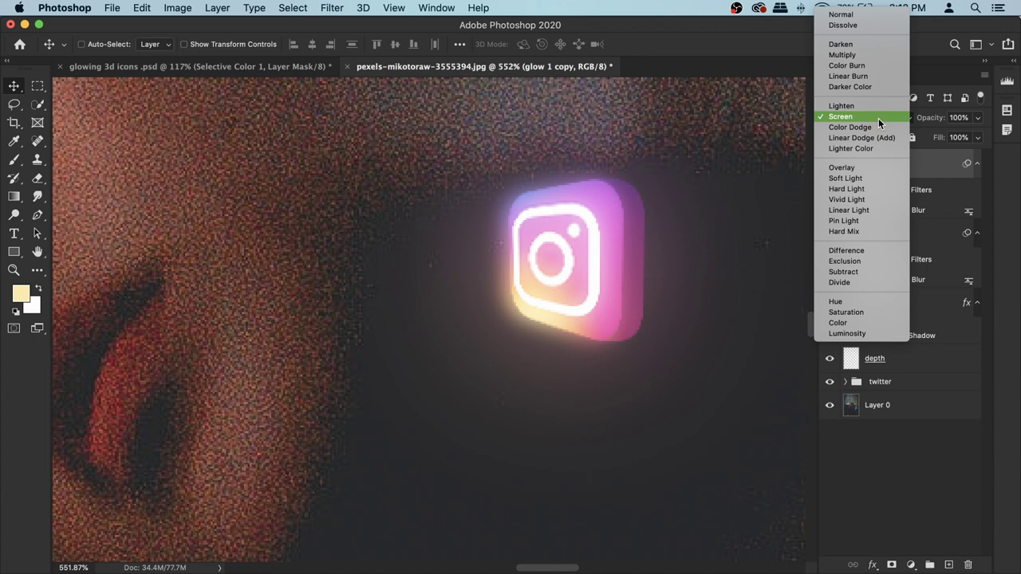
click(866, 189)
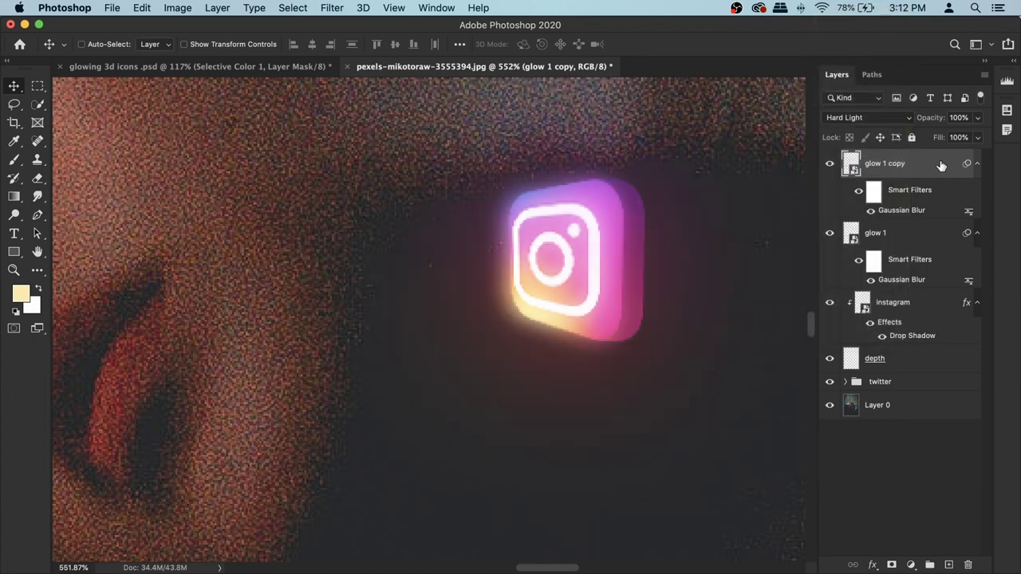
double_click(892, 163)
text(glow)
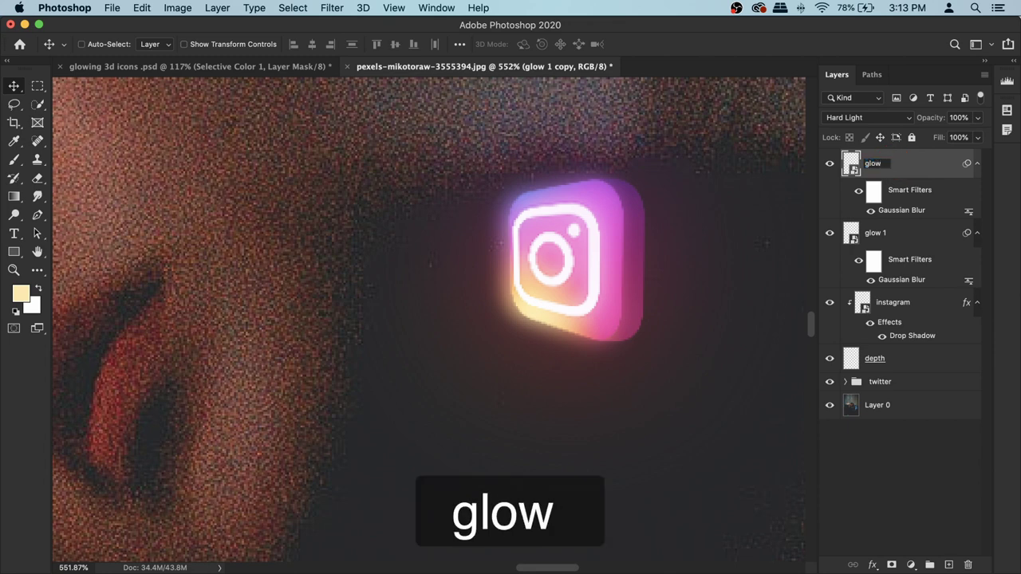
text( 2)
key(Return)
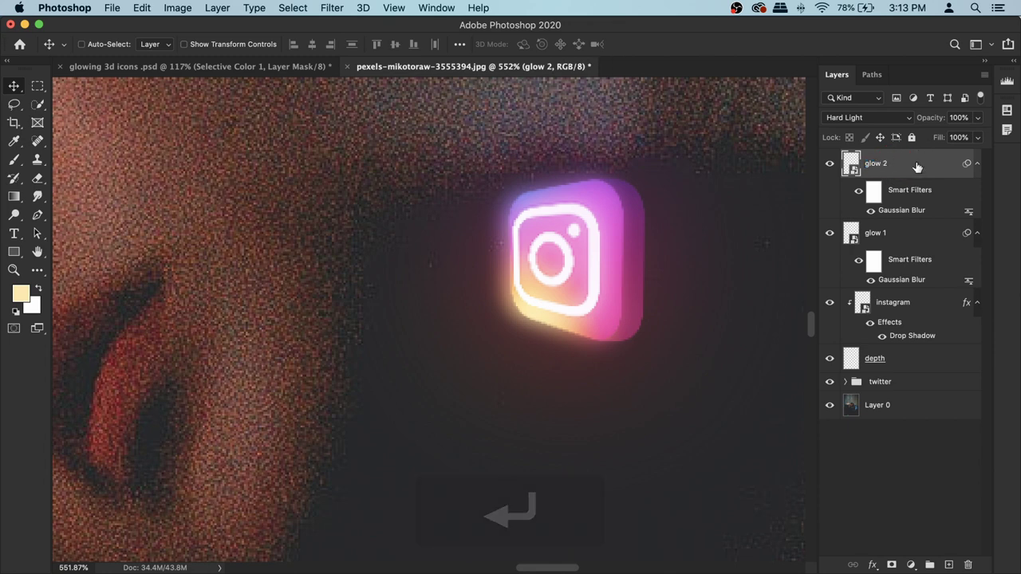
Duplicate the glow 2 layer and rename the copy "glow 3".
key(super+j)
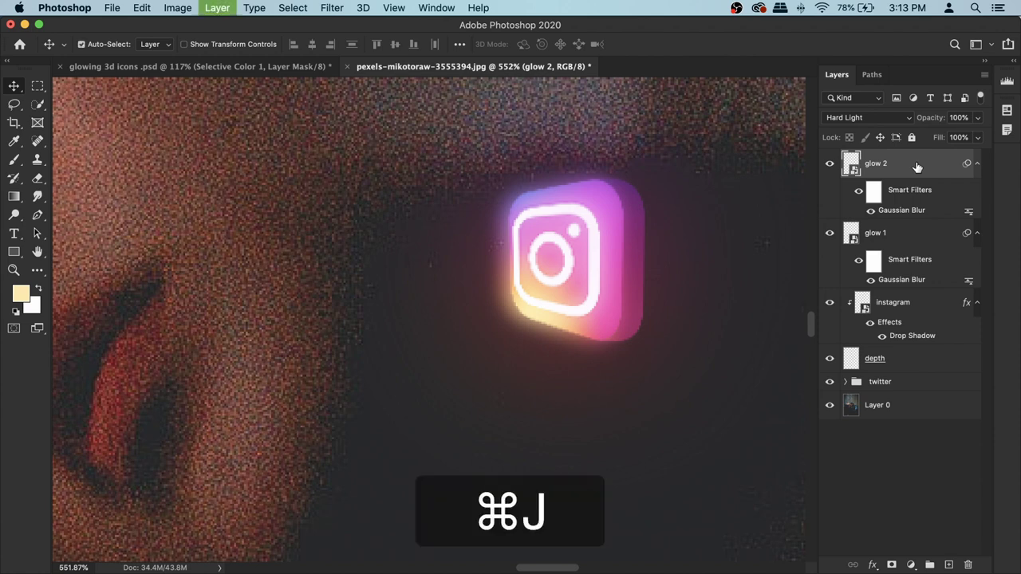
double_click(884, 164)
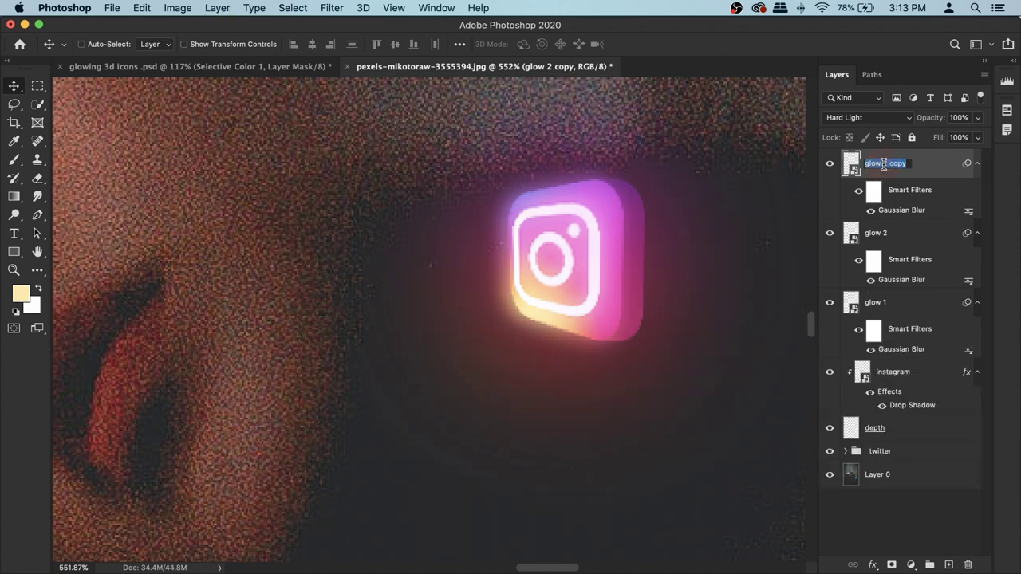
text(glow )
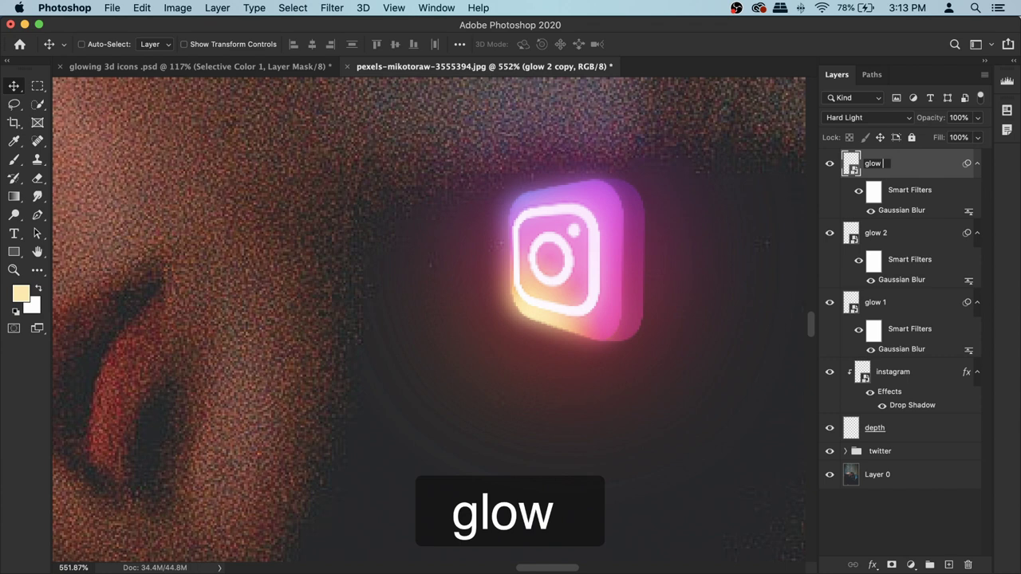
text(3)
key(Return)
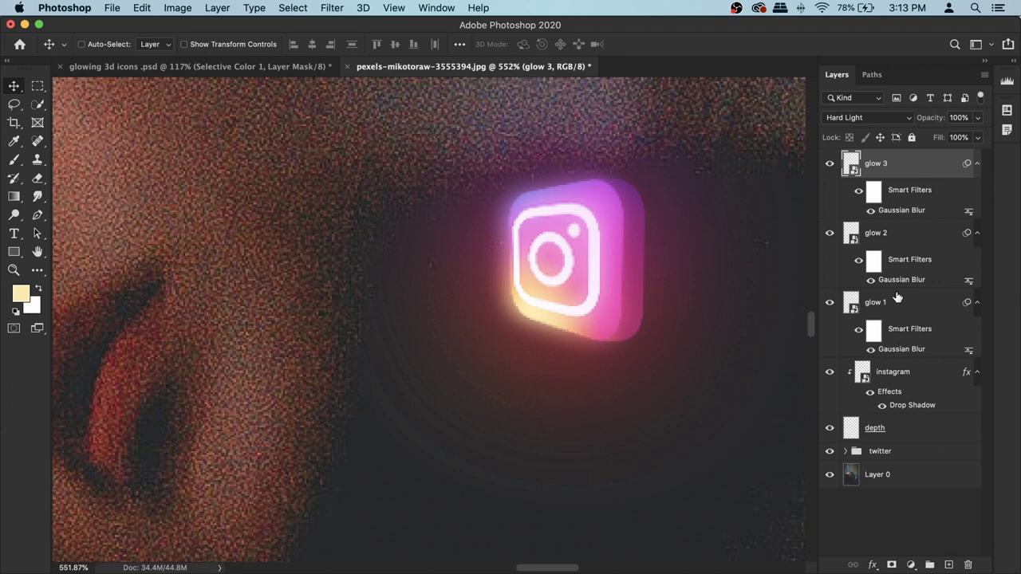
Group all the Instagram icon layers, from depth up to glow 3, into one layer group.
click(877, 428)
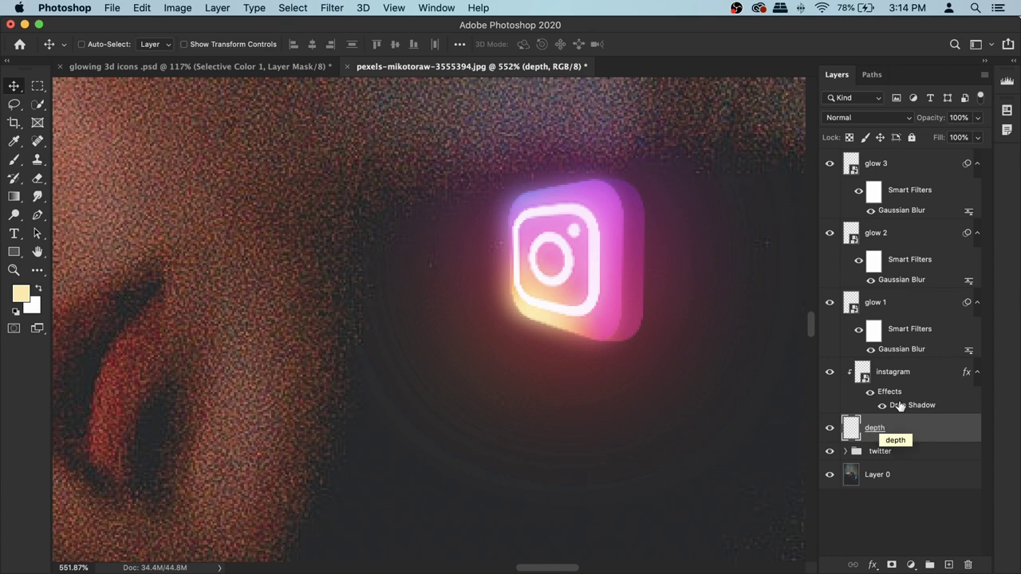
shift+click(898, 157)
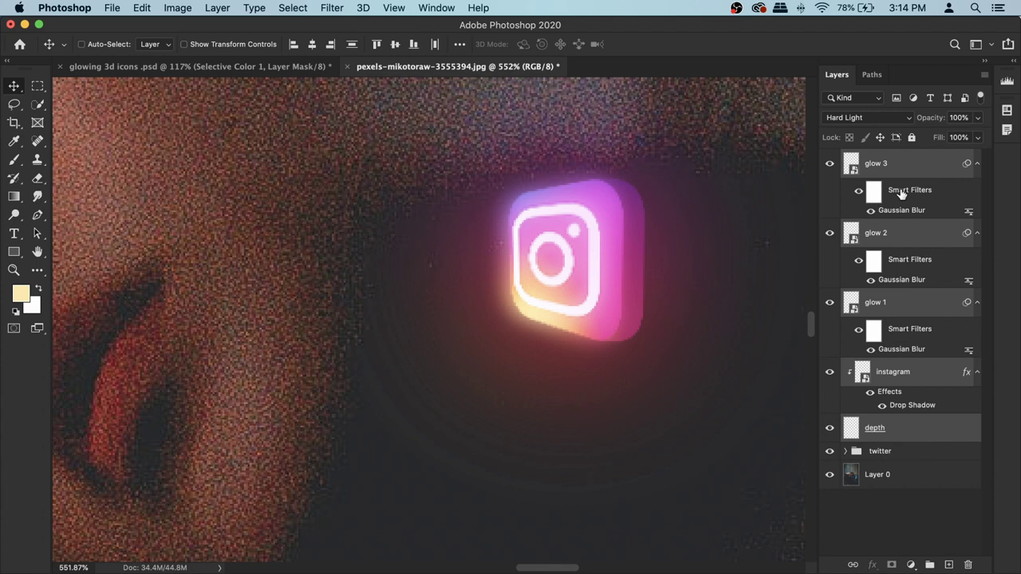
key(super+g)
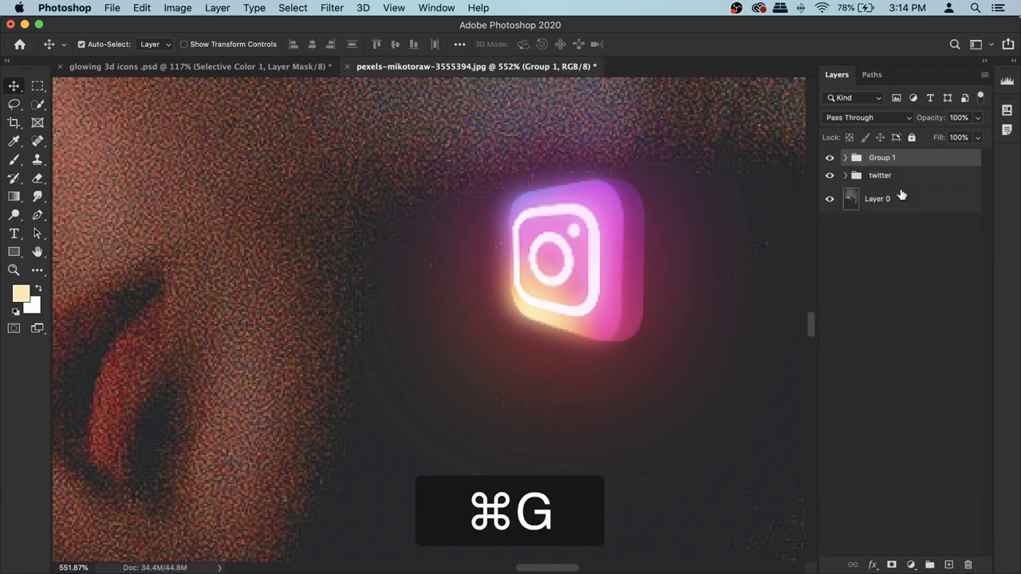
Rename the layer group holding the Instagram icon layers as "instagram".
double_click(882, 158)
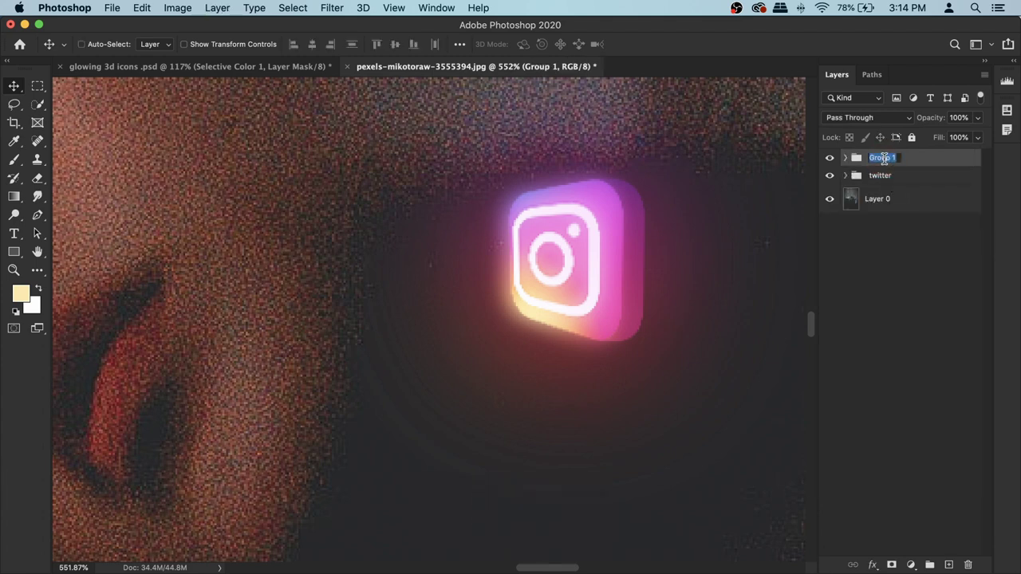
text(instagram)
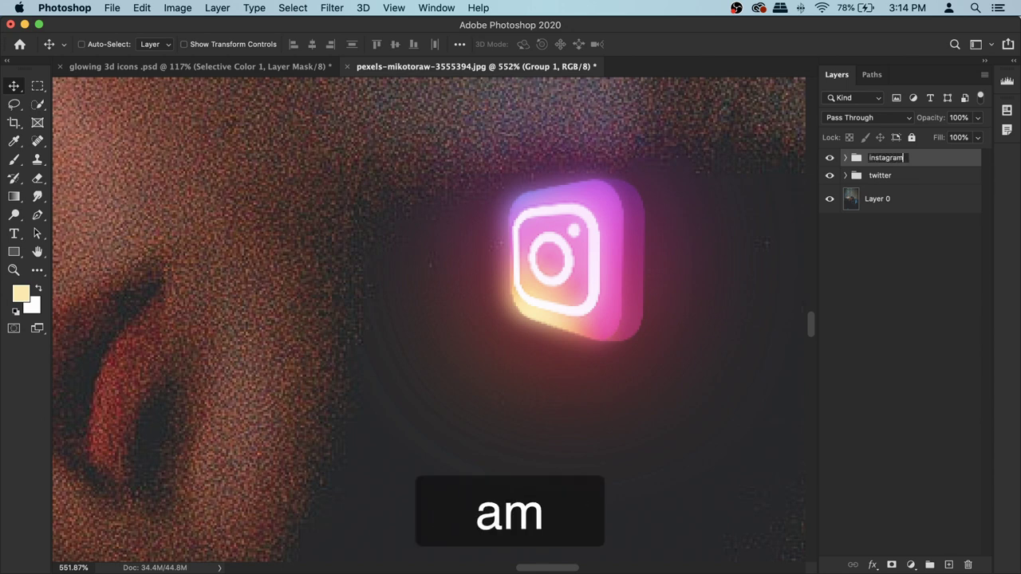
key(Return)
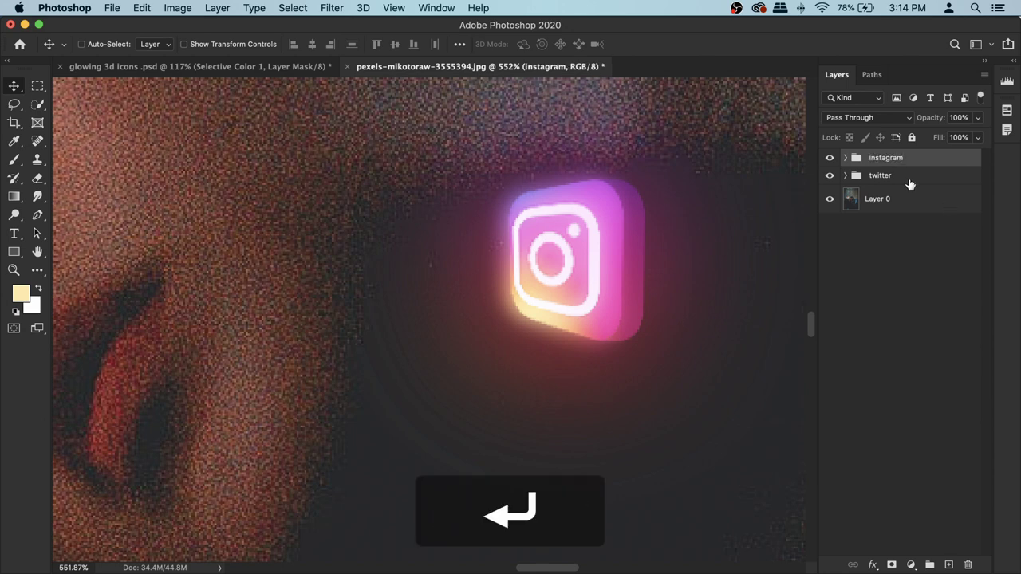
scroll(542, 240, down, 5)
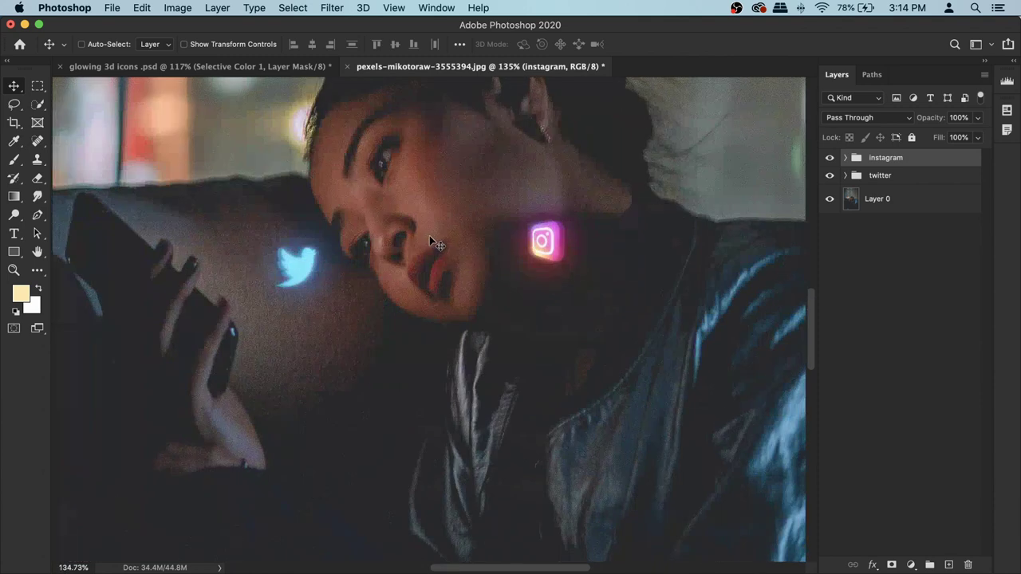
drag(543, 239, 389, 248)
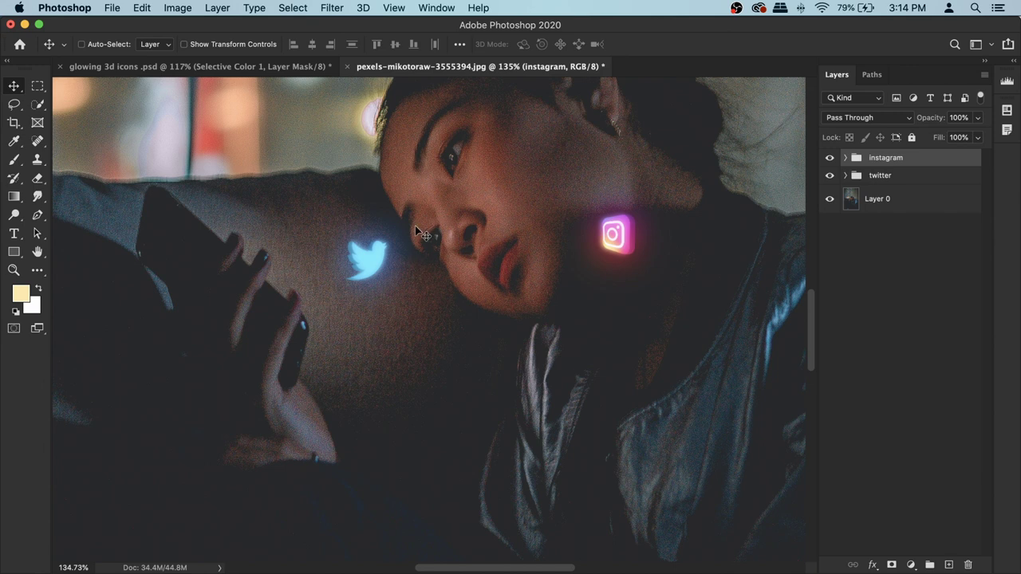
Add a new empty layer directly above Layer 0 and name it "face glow".
click(891, 205)
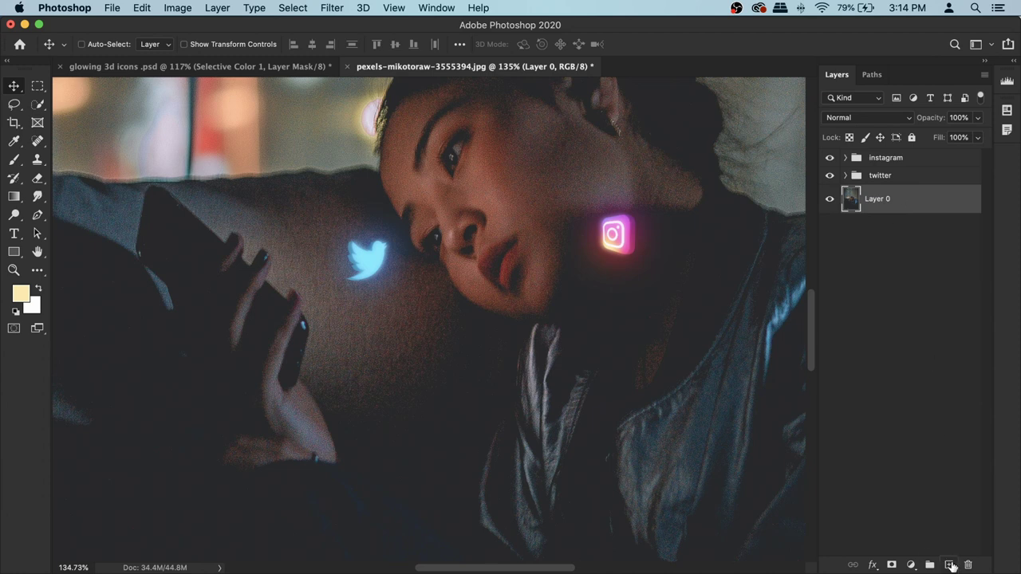
click(949, 564)
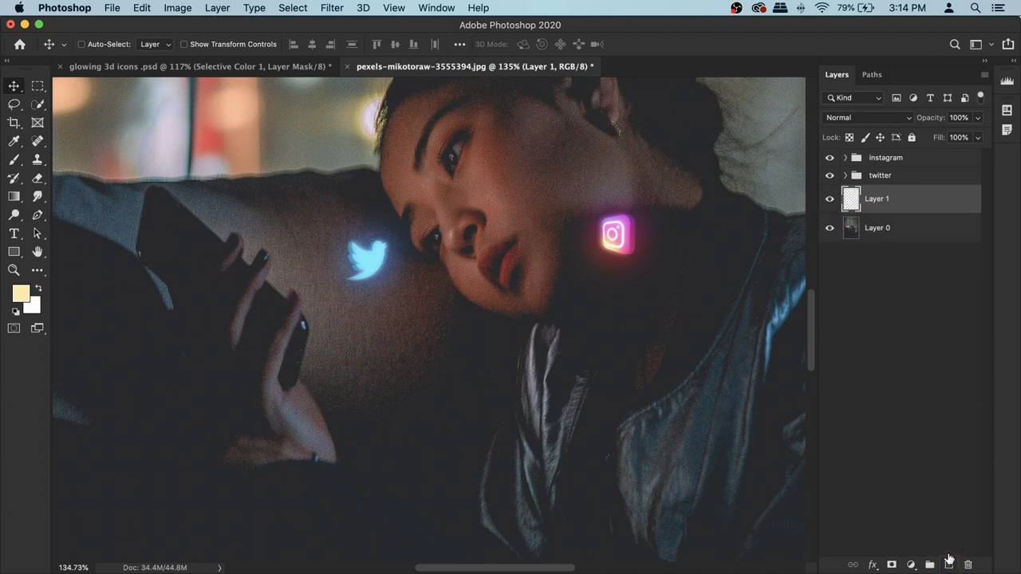
click(878, 201)
double_click(878, 199)
text(face glow)
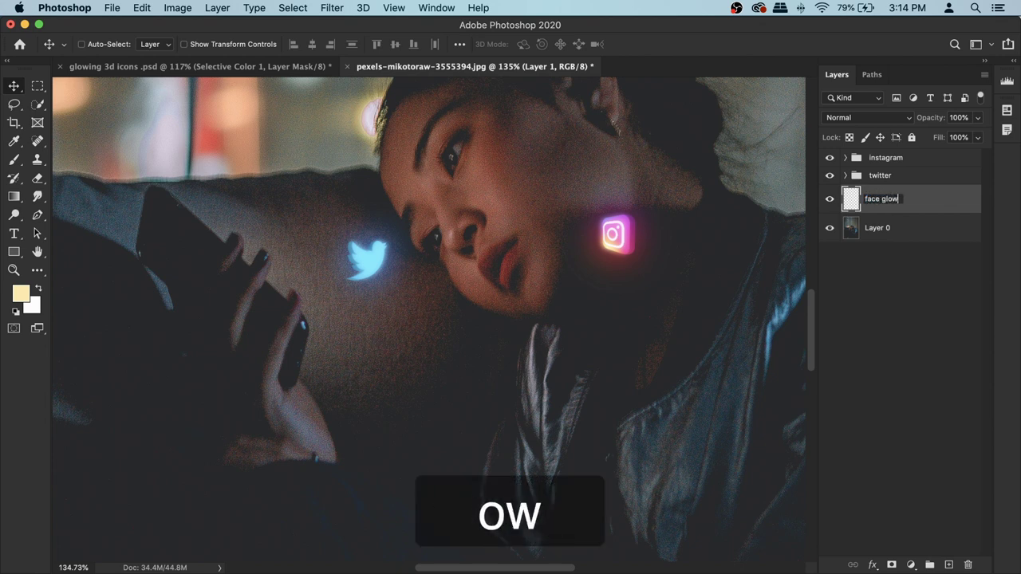
key(Return)
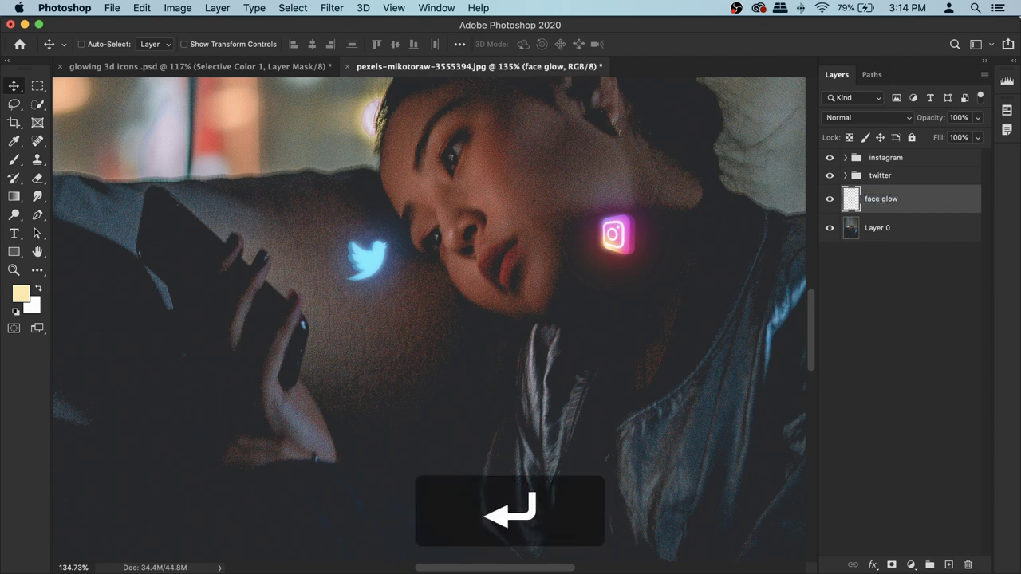
Set up a soft round Brush at 200 px with 0% hardness and 100% opacity for the face glow layer.
click(16, 161)
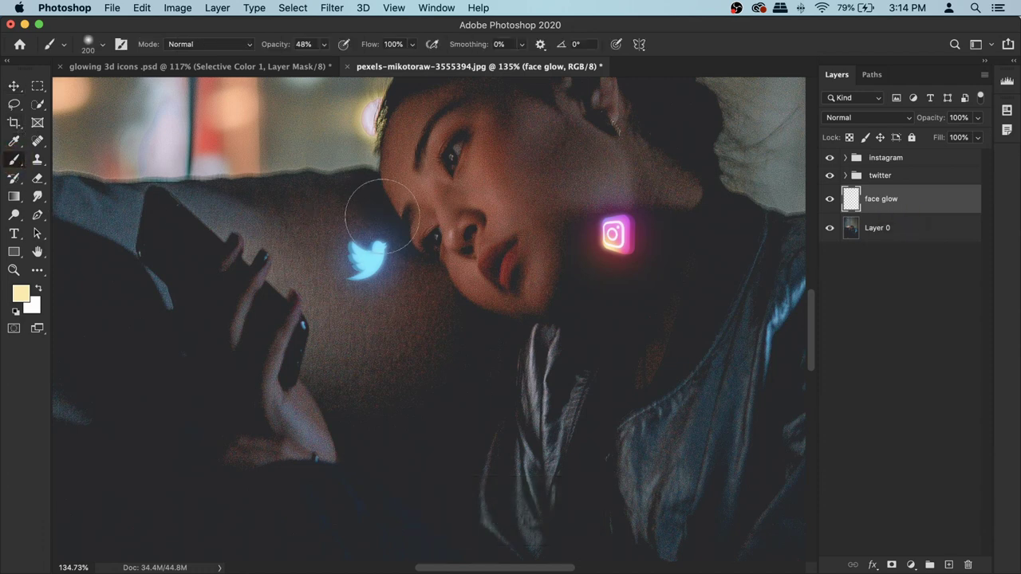
drag(273, 45, 562, 45)
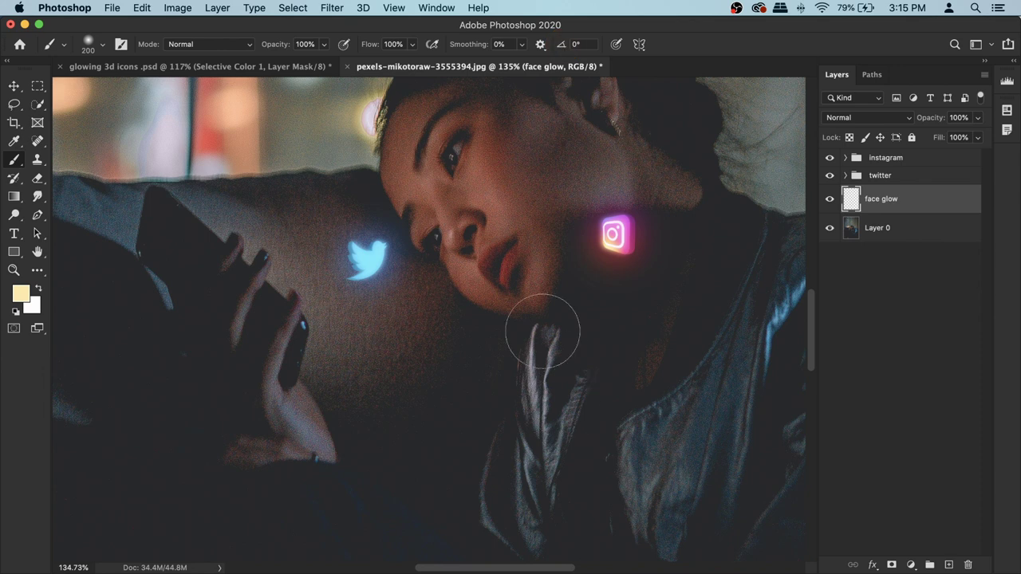
right_click(495, 251)
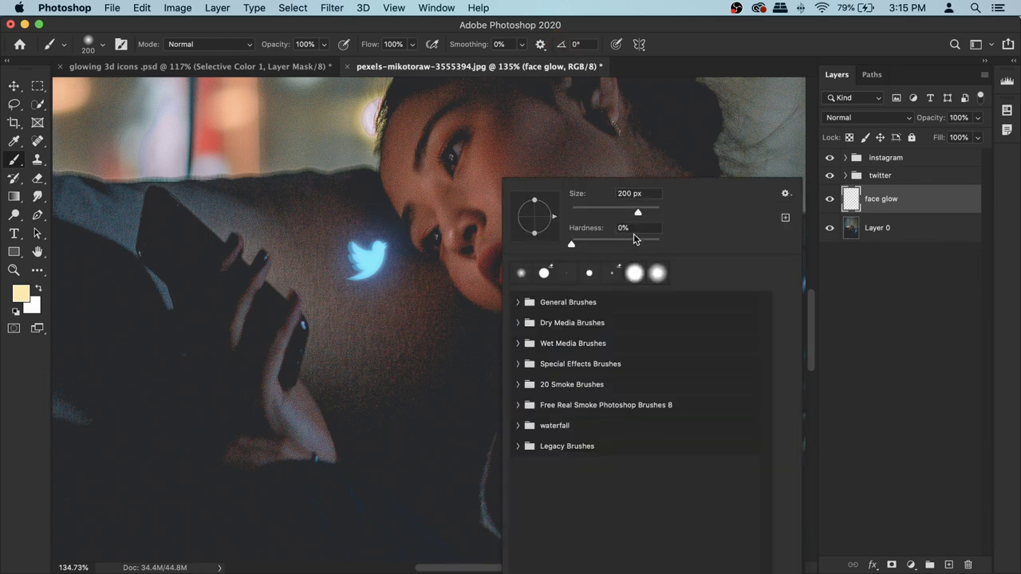
click(635, 228)
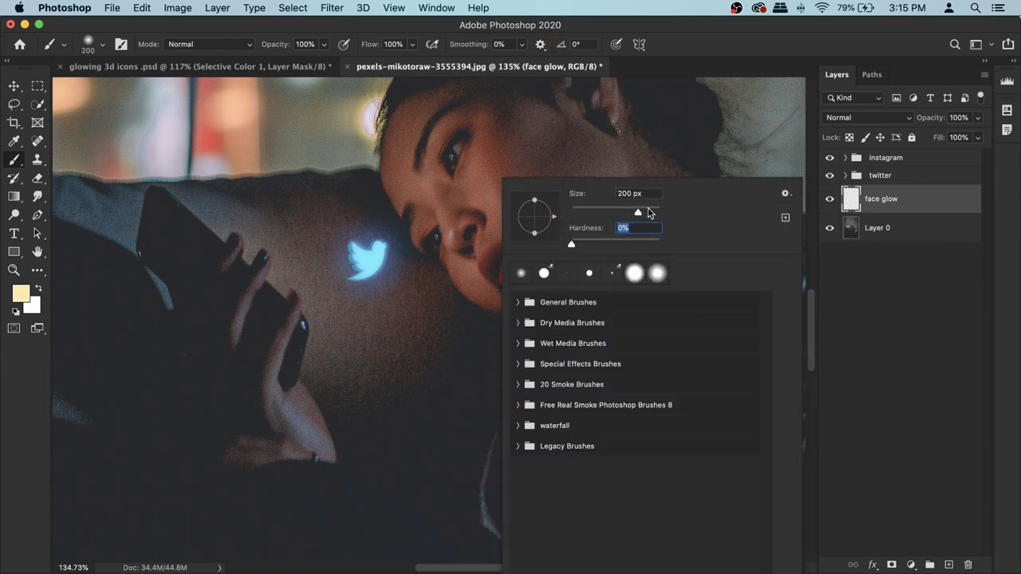
click(923, 206)
Paint a 500 px spot of light blue sampled from the Twitter icon behind that icon, and set the face glow layer to Overlay.
scroll(366, 254, up, 3)
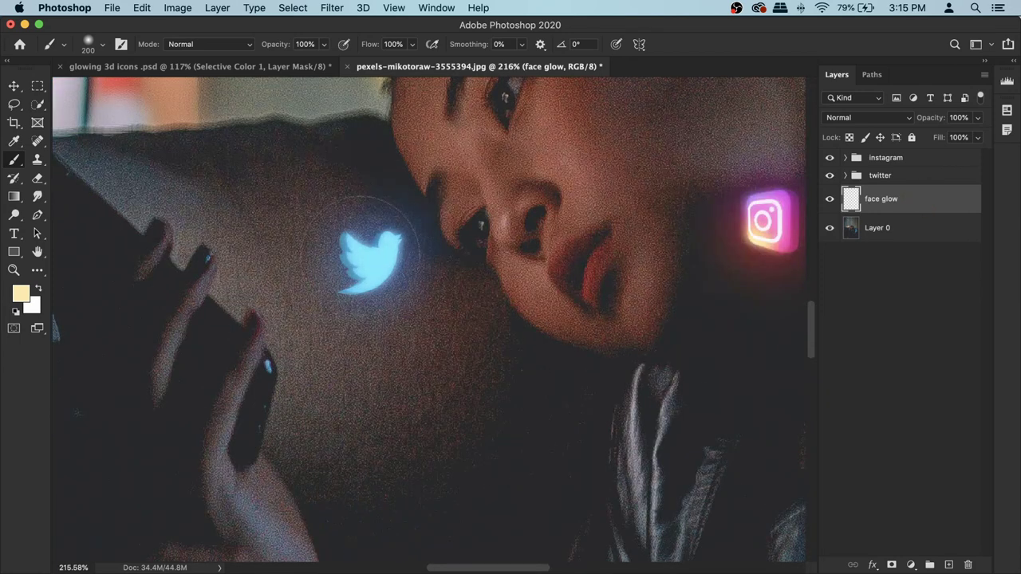
key(alt)
alt+click(376, 262)
key(bracketright)
key(bracketright)
key(bracketright)
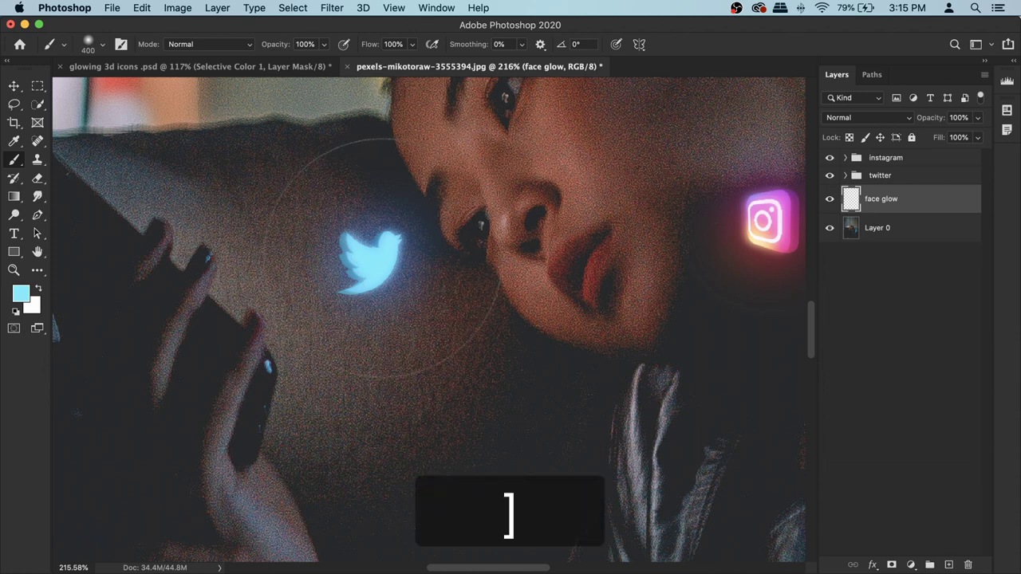
key(bracketright)
click(379, 239)
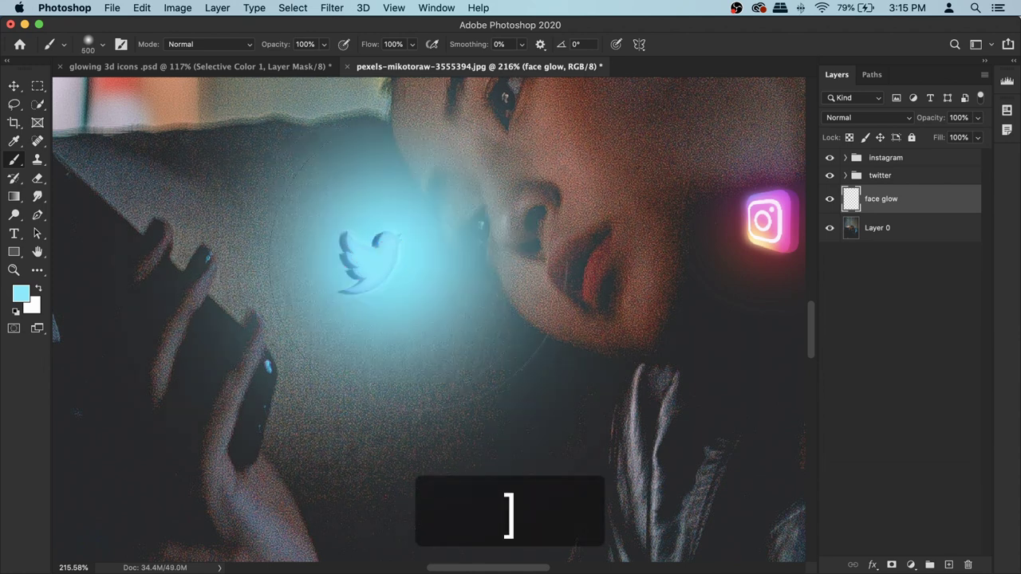
click(880, 117)
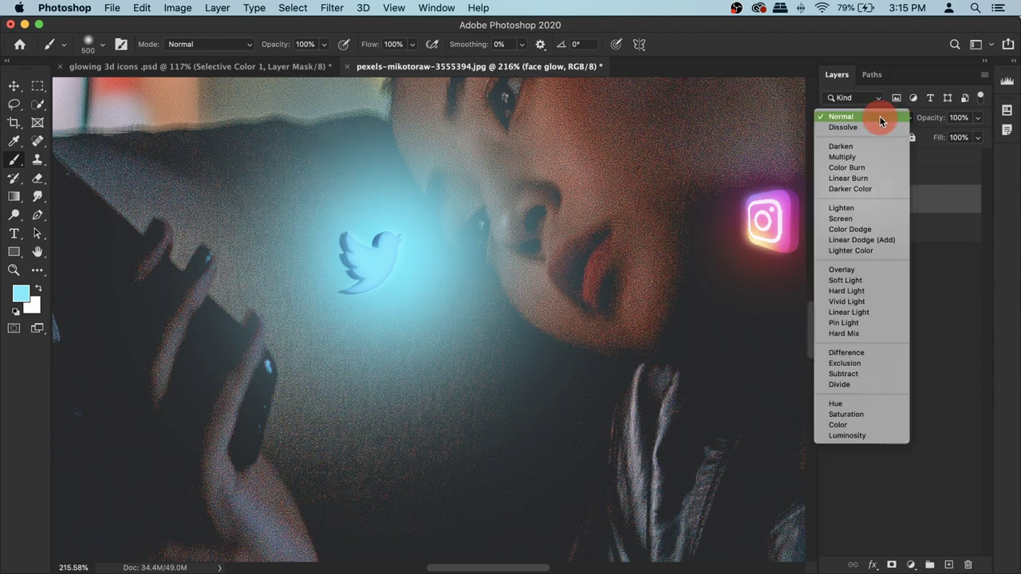
click(847, 269)
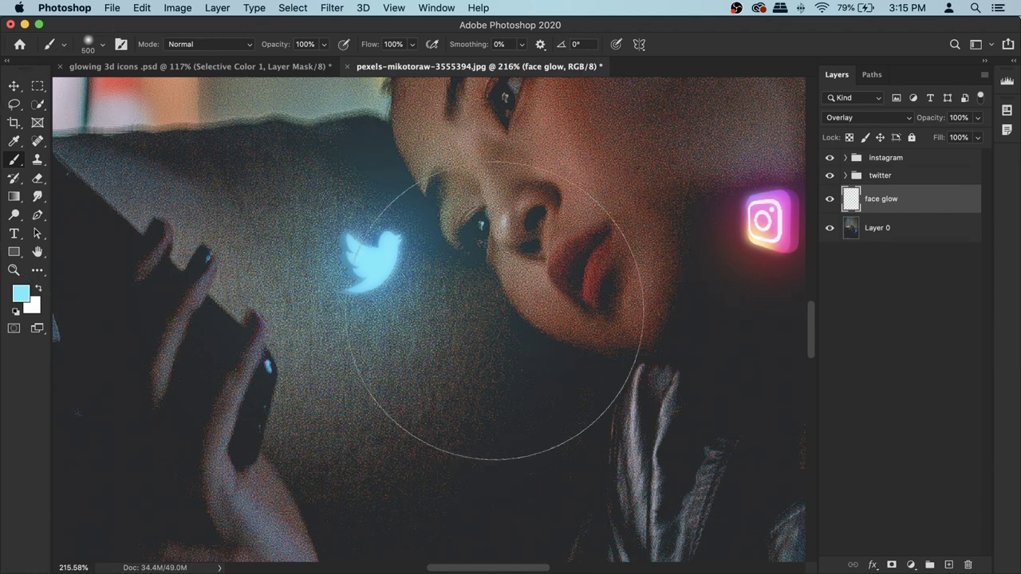
Try adding more light-blue glow over the woman's face with the 500 px brush, and undo it.
mouse_move(531, 319)
mouse_down()
mouse_move(474, 258)
mouse_move(468, 312)
mouse_up()
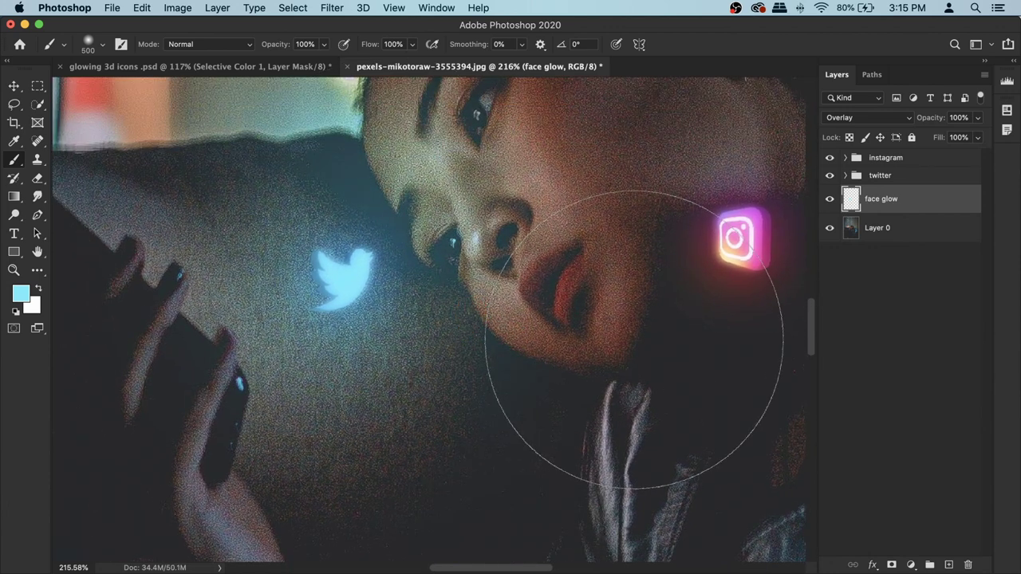
key(super)
key(super+z)
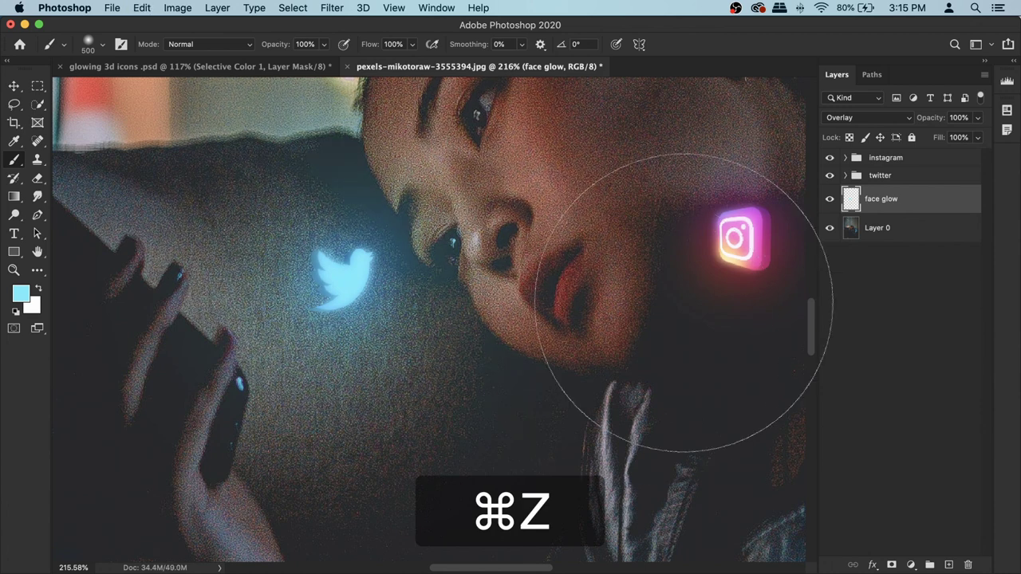
Reduce the brush size to 250 px for painting around the Instagram icon.
key(super+minus)
key(super+minus)
key(super+equal)
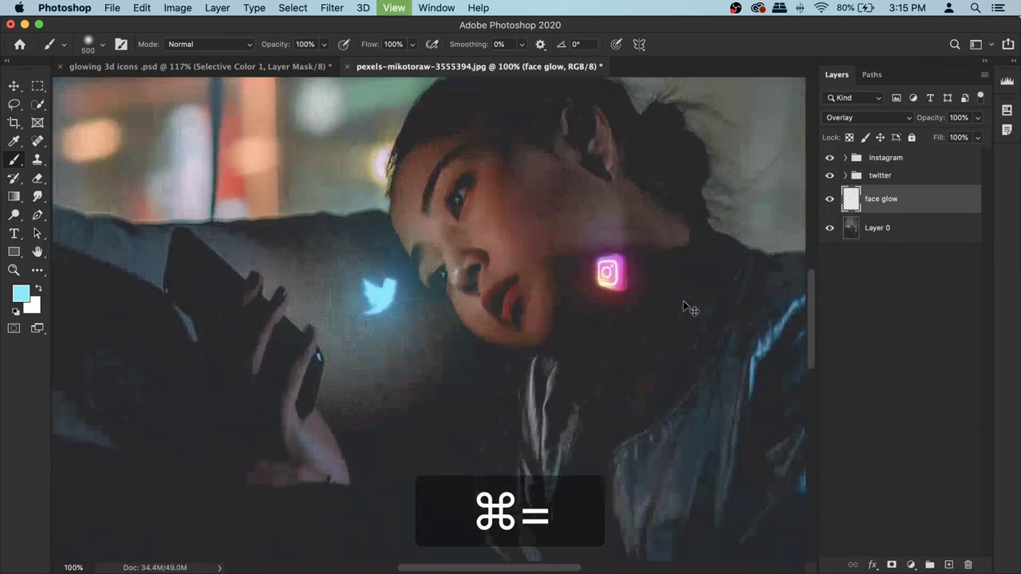
drag(702, 254, 472, 276)
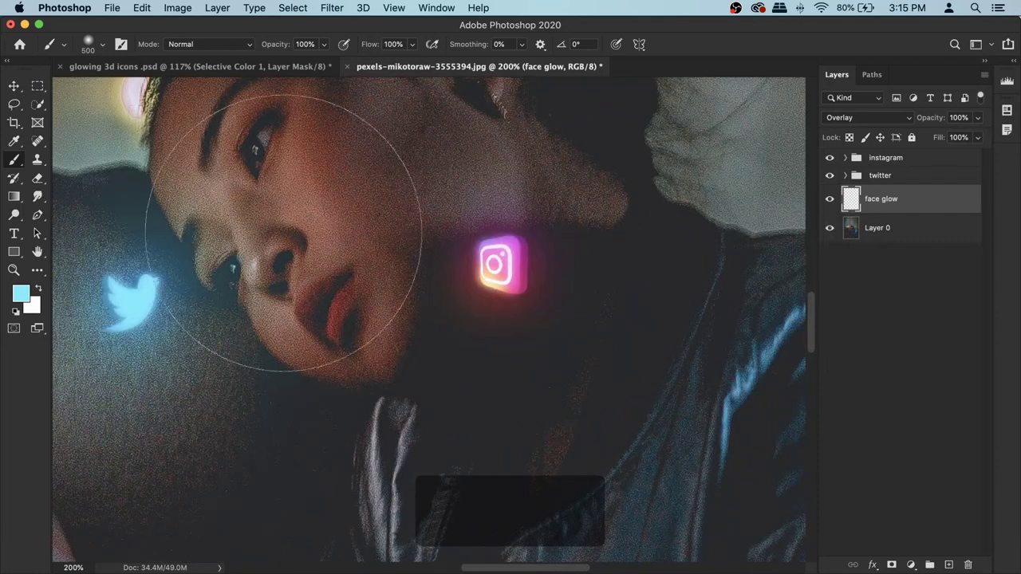
key(bracketleft)
key(bracketleft)
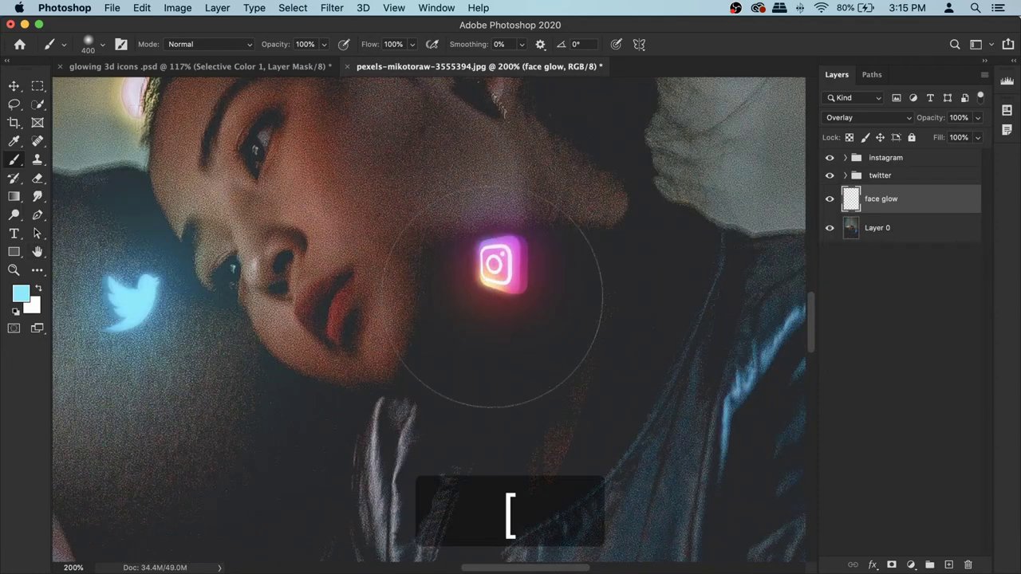
key(bracketleft)
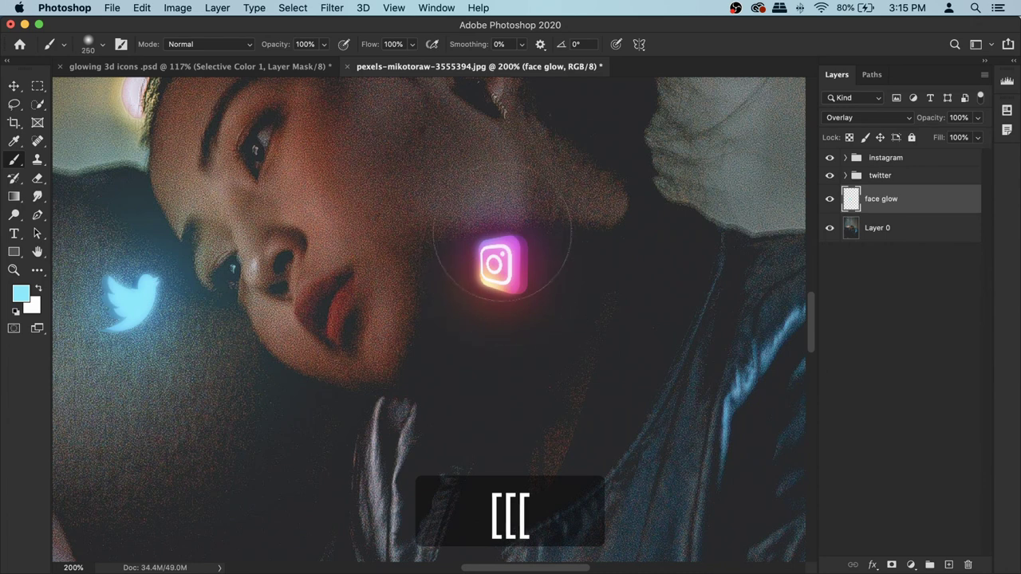
Try a full-opacity dab of pink sampled from the Instagram icon on the neck above it, and undo the dab.
alt+click(524, 239)
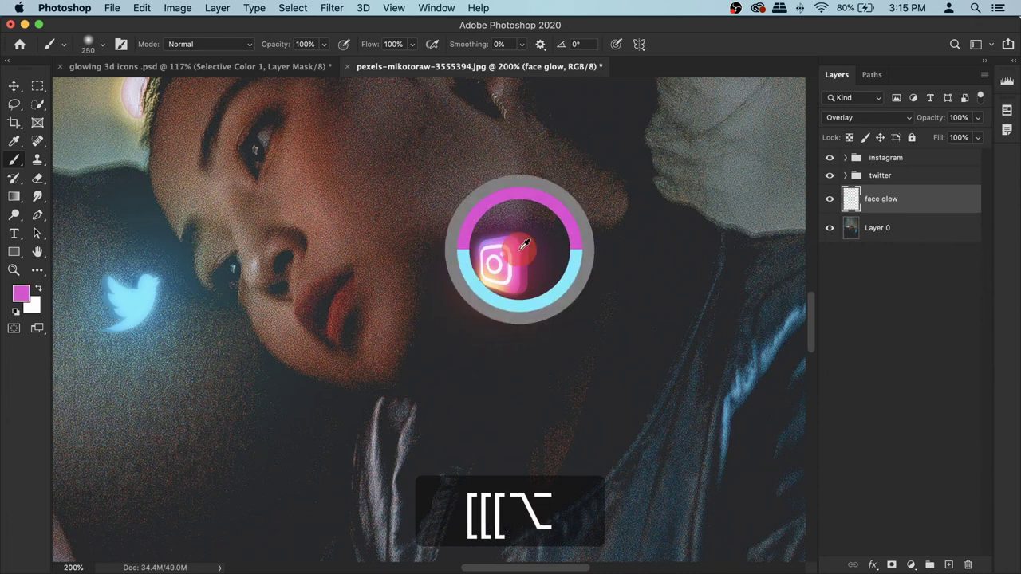
click(530, 212)
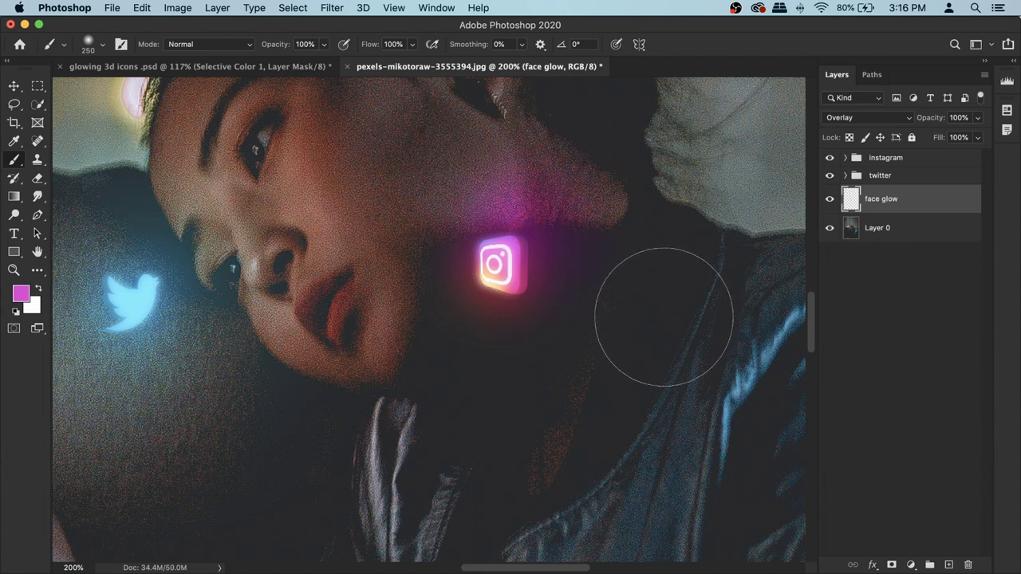
key(super+z)
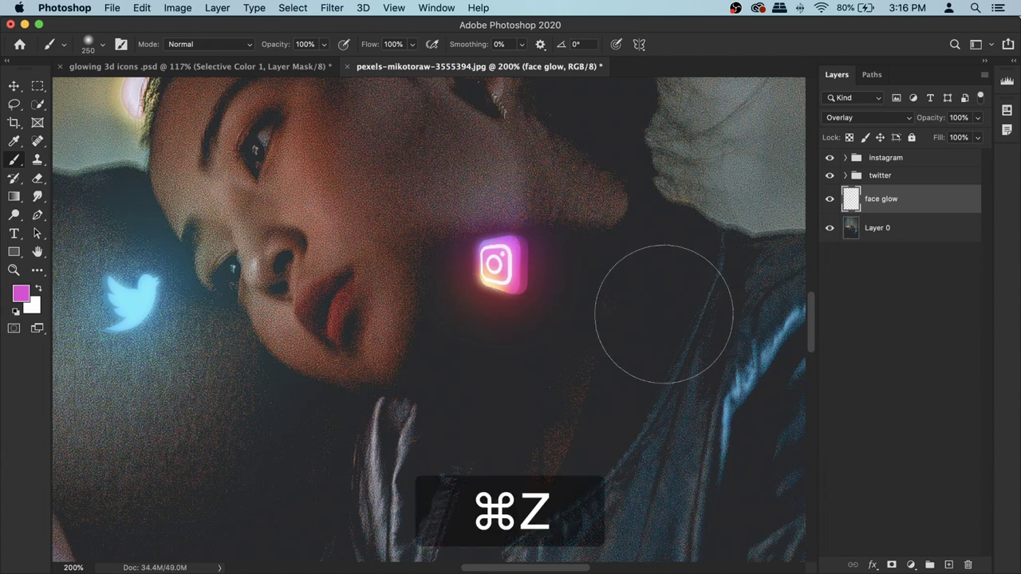
Lower the brush opacity to 40% and paint pink and purple sampled from the Instagram icon onto the neck above it.
click(323, 43)
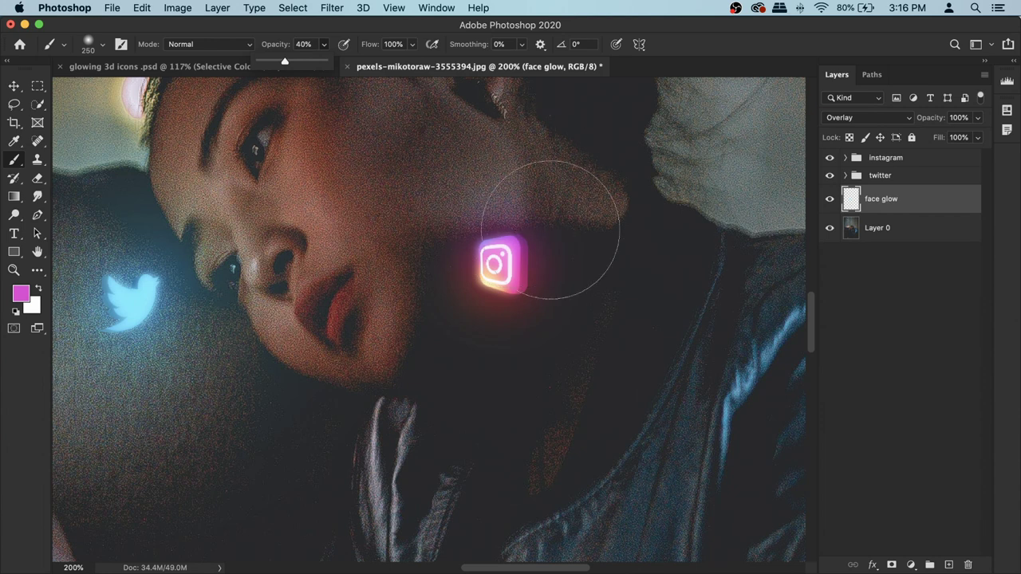
key(alt)
alt+click(534, 231)
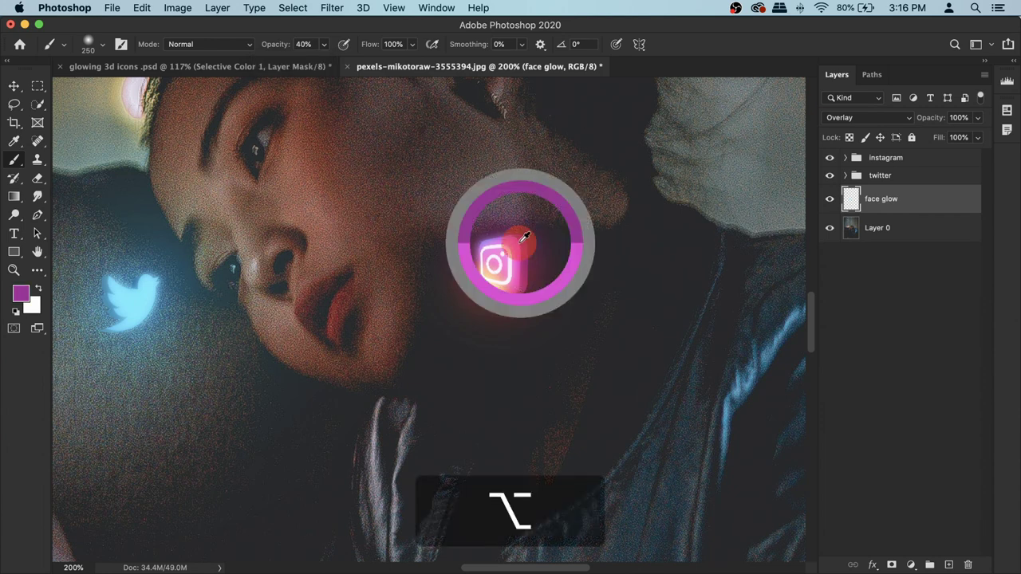
drag(537, 231, 531, 215)
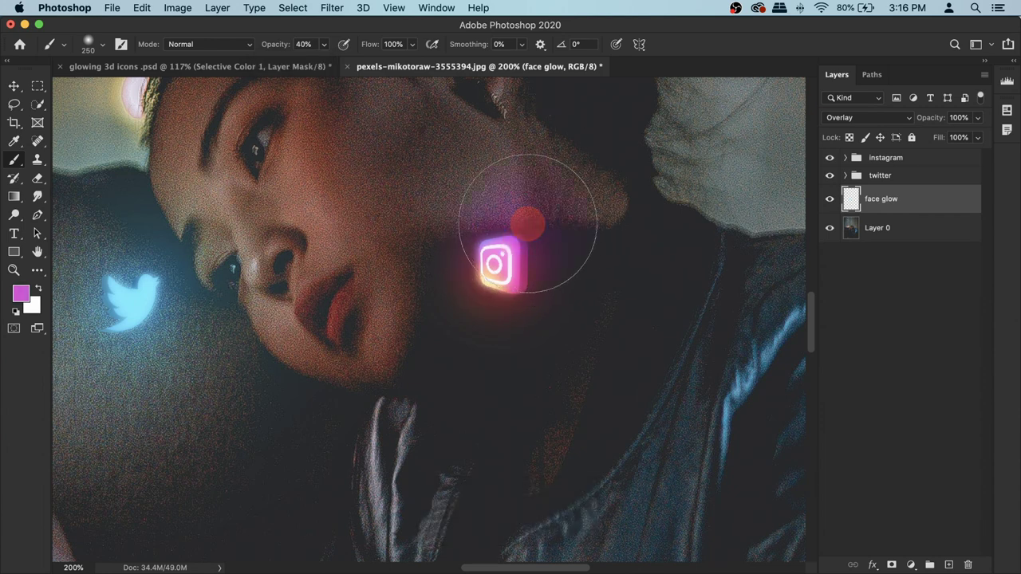
key(alt)
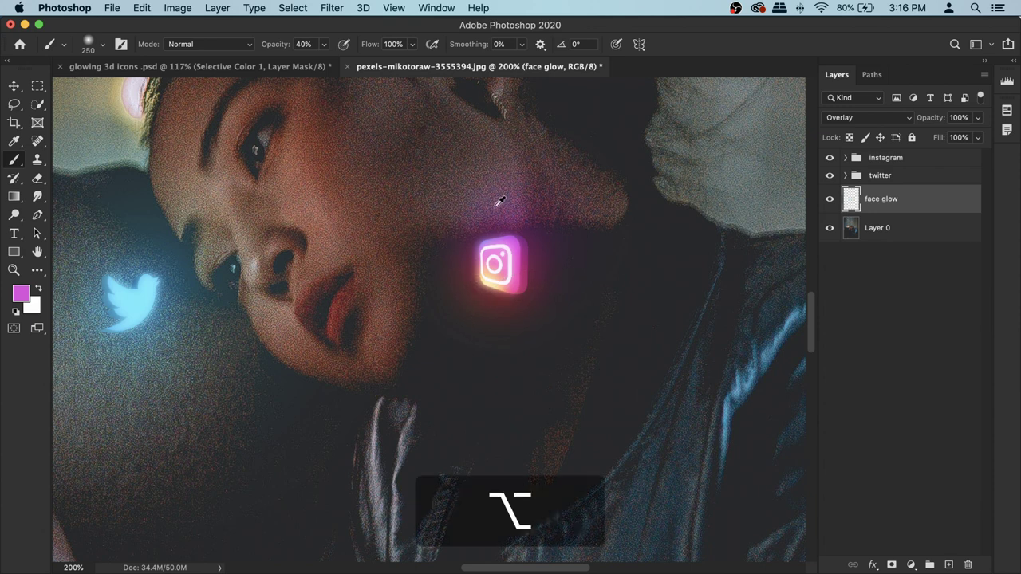
alt+click(489, 240)
drag(493, 240, 488, 238)
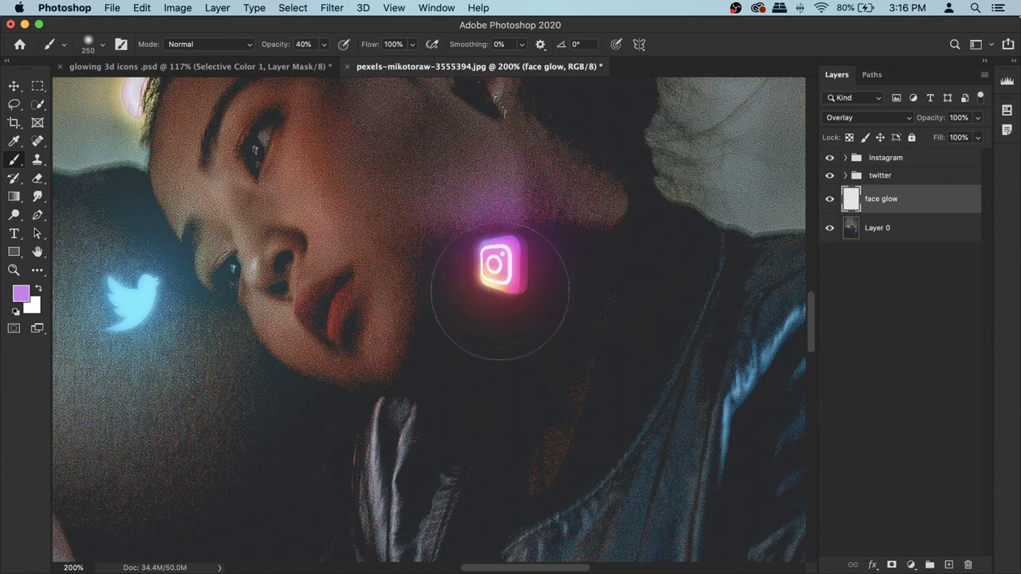
Sample the warm yellow from the Instagram icon's lower edge and paint a soft glow just below the icon.
key(alt)
drag(496, 284, 495, 296)
click(495, 301)
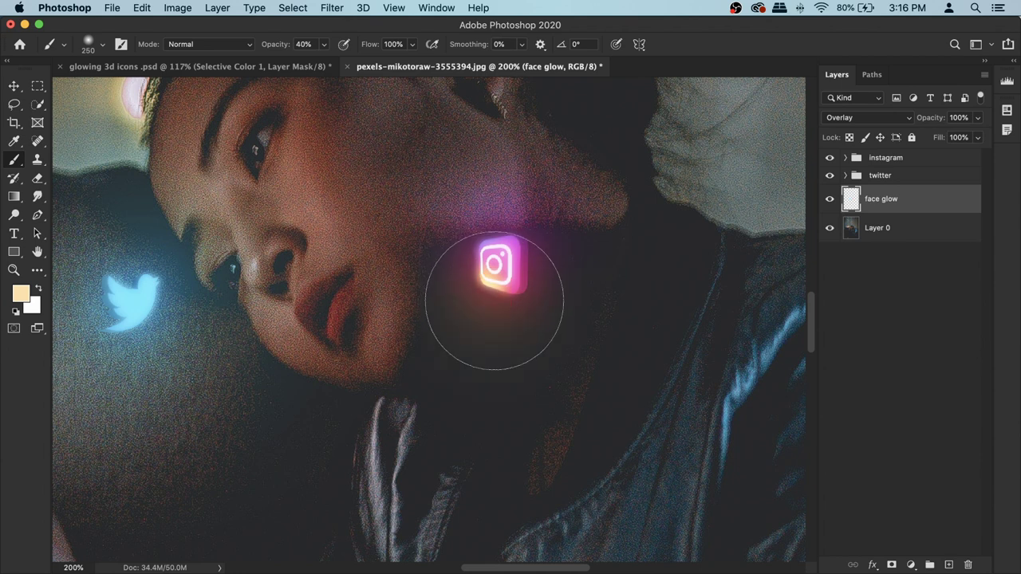
click(482, 307)
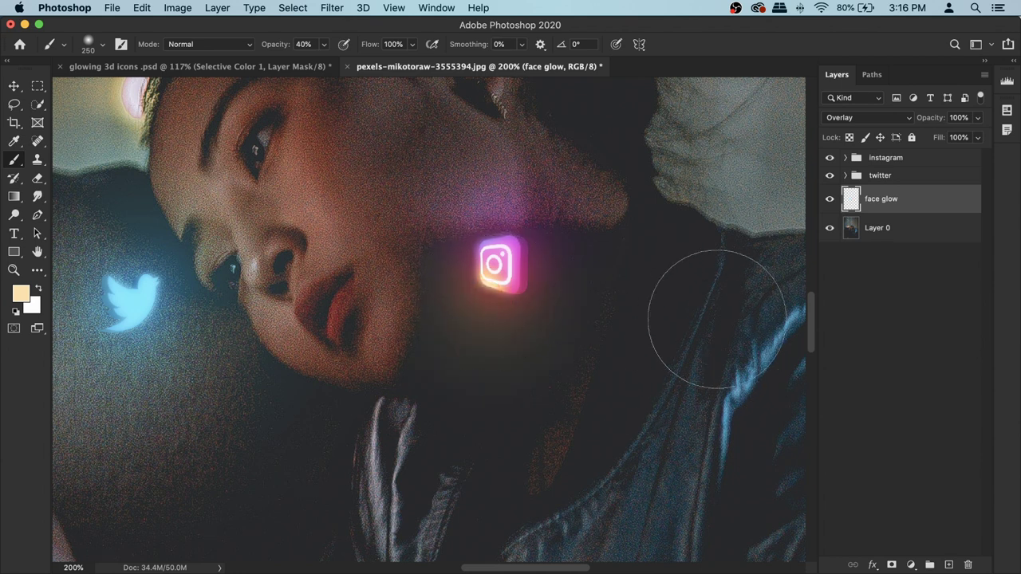
scroll(695, 330, down, 3)
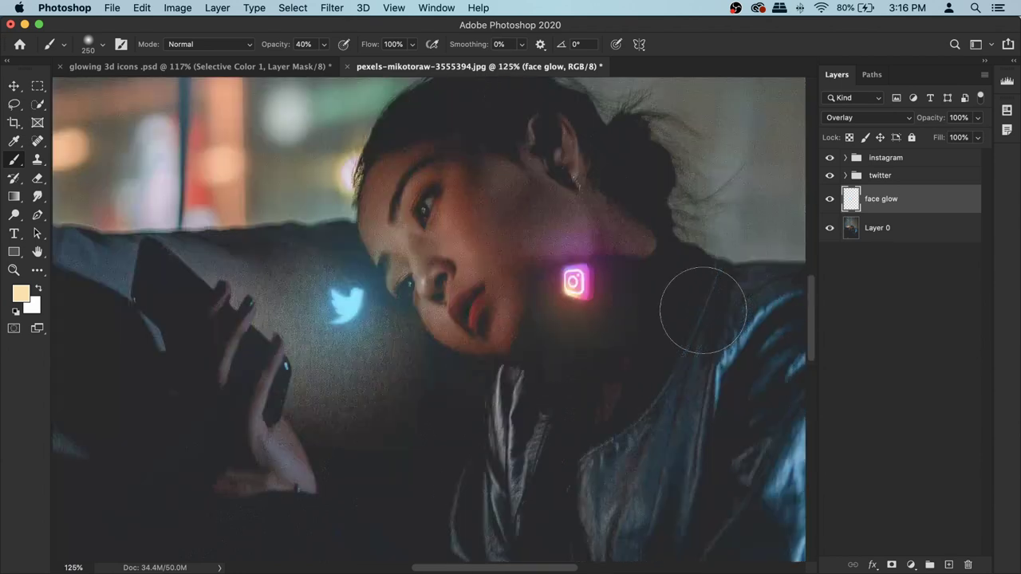
Toggle the visibility of the face glow layer to compare the photo with and without the painted light.
click(830, 199)
click(830, 200)
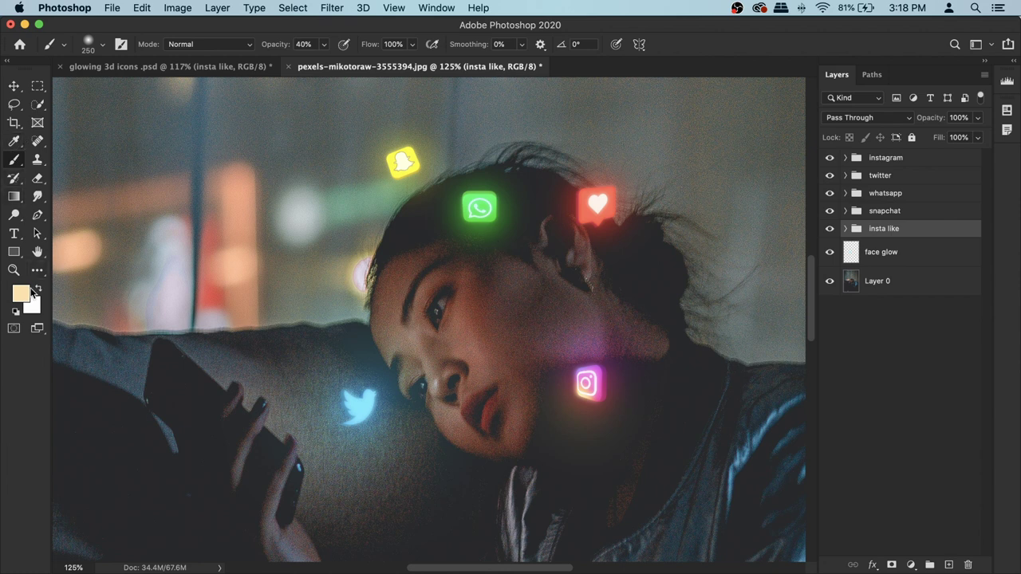
On the face glow layer, paint green sampled from the WhatsApp icon onto the forehead below it, using a 500 px brush and setting opacity to 43%.
click(885, 252)
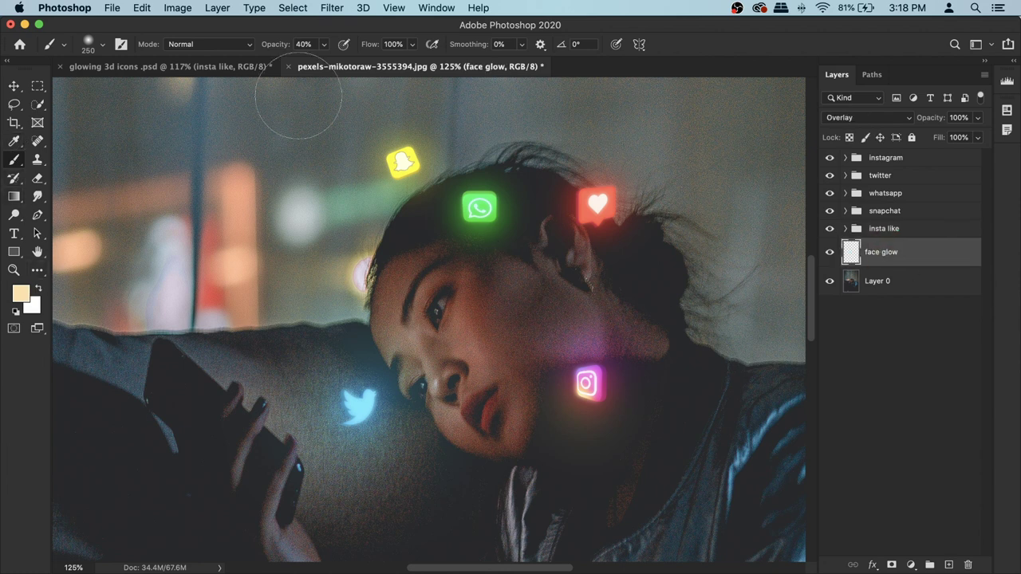
alt+click(479, 209)
key(bracketright)
key(bracketright)
key(bracketright)
click(323, 44)
drag(285, 64, 288, 67)
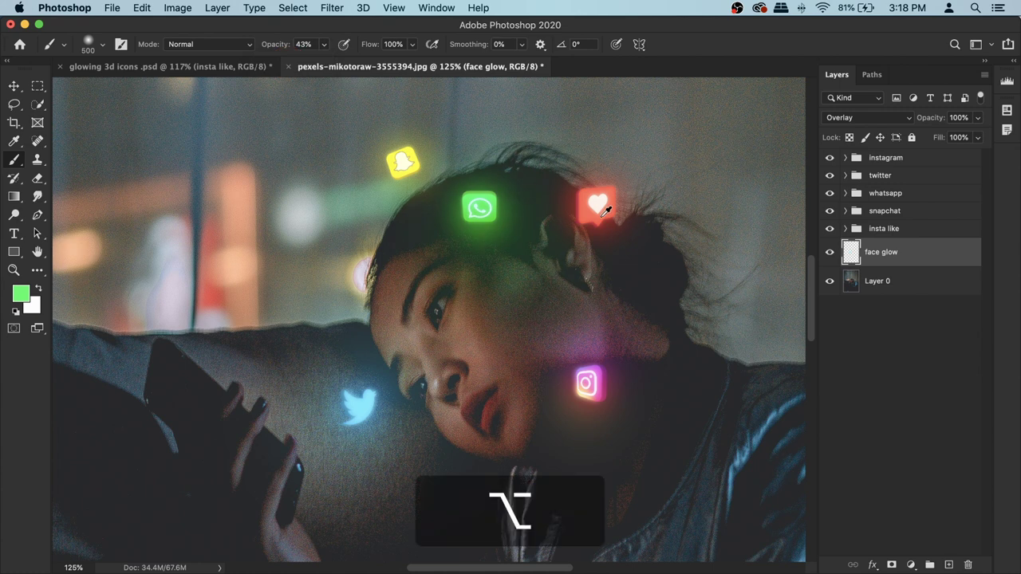
Paint red sampled from the heart icon around the ear, and yellow from the Snapchat icon onto the nearby hair with a 200 px brush.
alt+click(576, 202)
alt+click(403, 162)
key(bracketleft)
key(bracketleft)
scroll(407, 206, up, 2)
key(bracketleft)
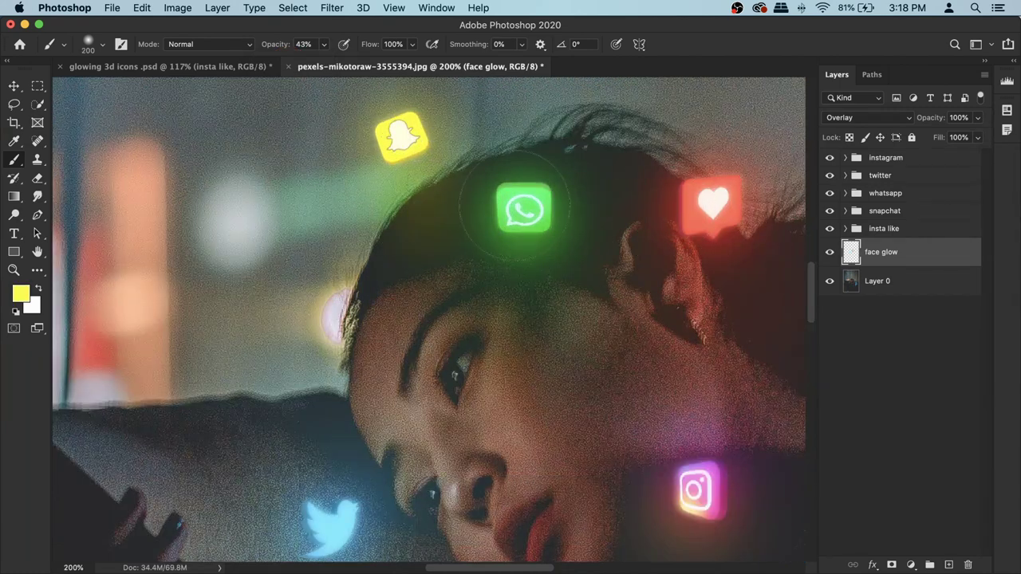
scroll(415, 210, down, 5)
scroll(683, 239, up, 5)
scroll(498, 226, down, 6)
scroll(498, 225, up, 3)
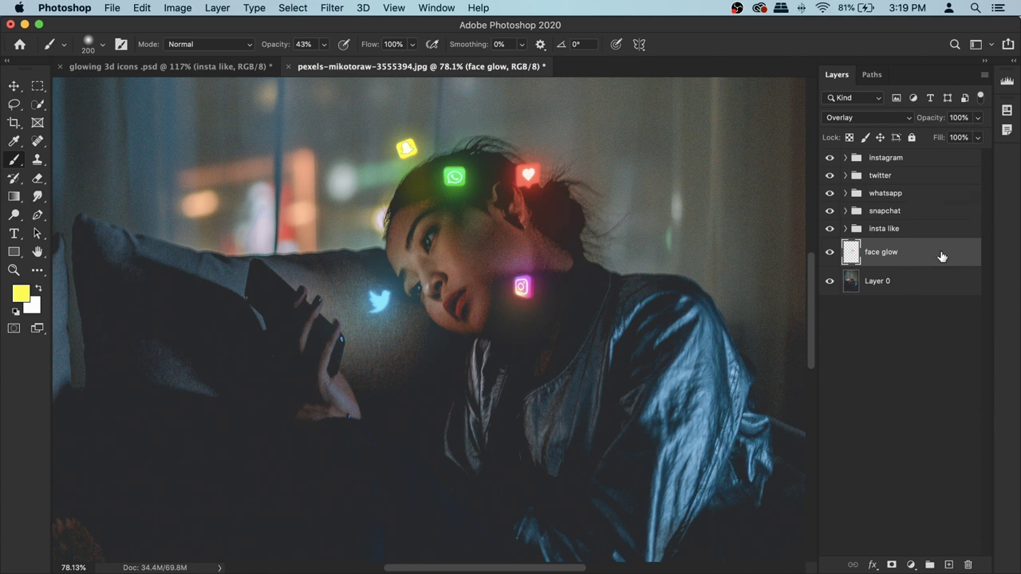
Add a Selective Color adjustment layer above the instagram group and move its settings clear of the layer list.
click(906, 158)
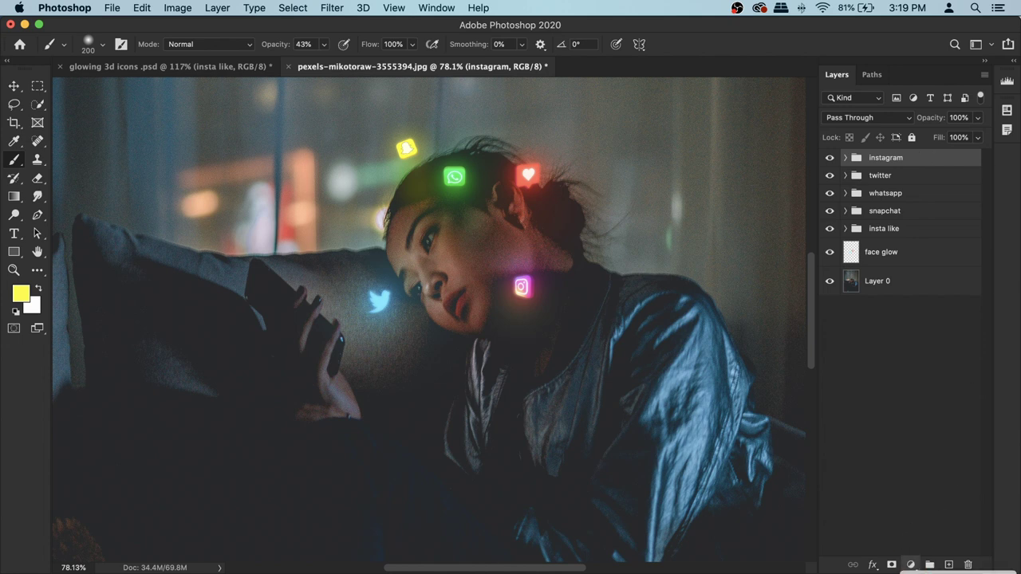
click(911, 565)
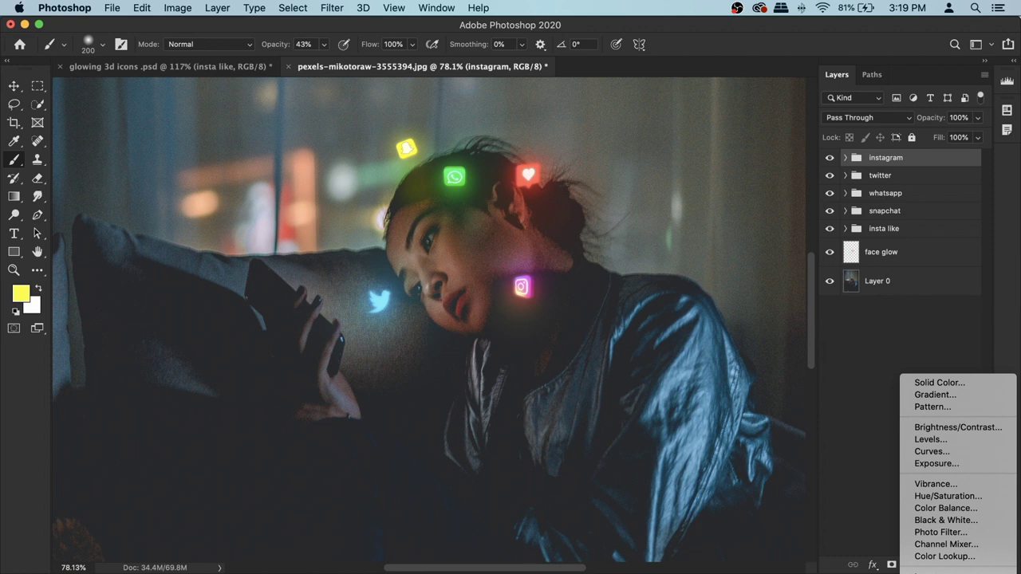
click(942, 562)
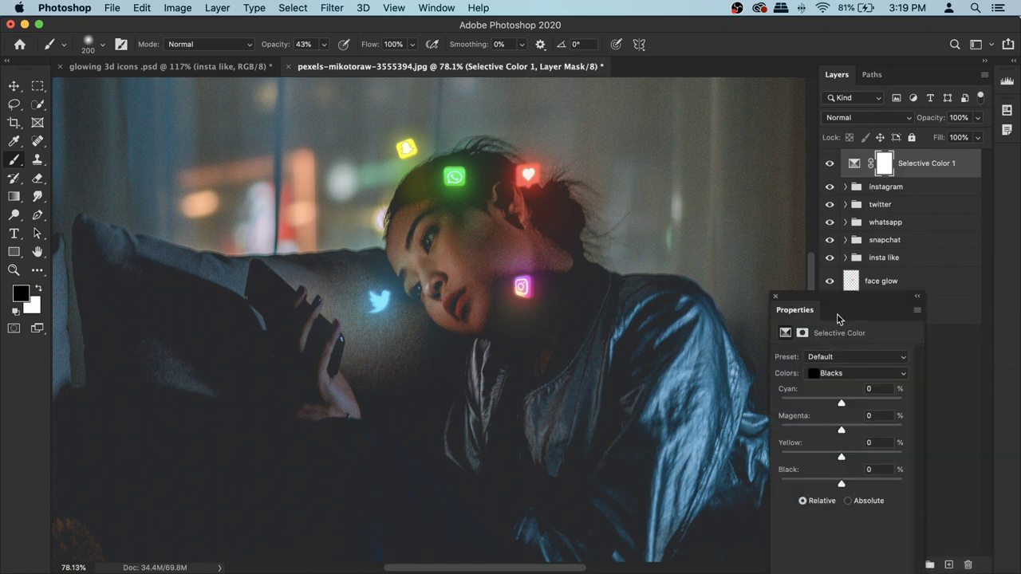
click(844, 307)
drag(844, 307, 778, 170)
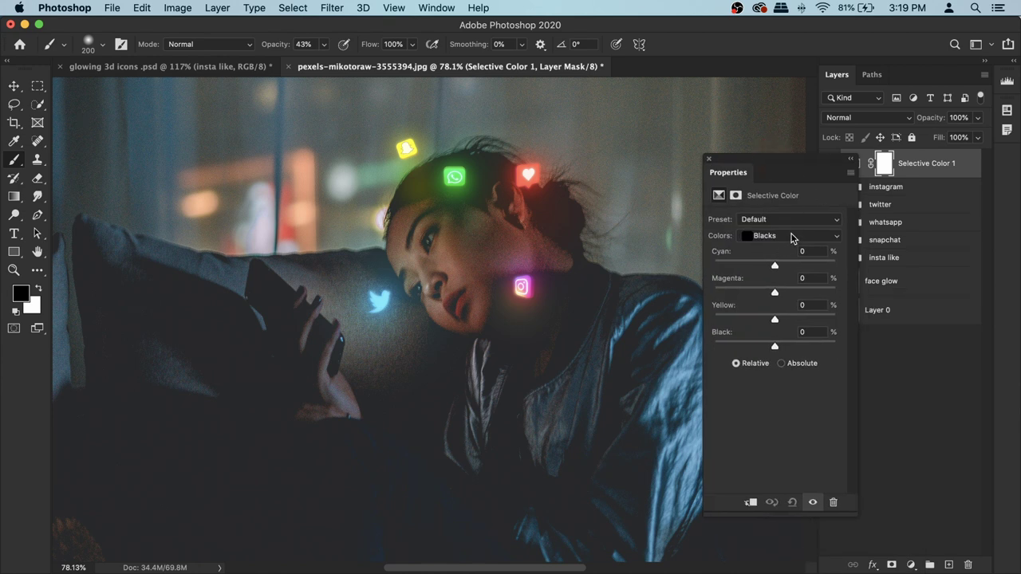
Set the Black value of the Blacks range to -6% in the Selective Color adjustment and close its settings.
click(792, 236)
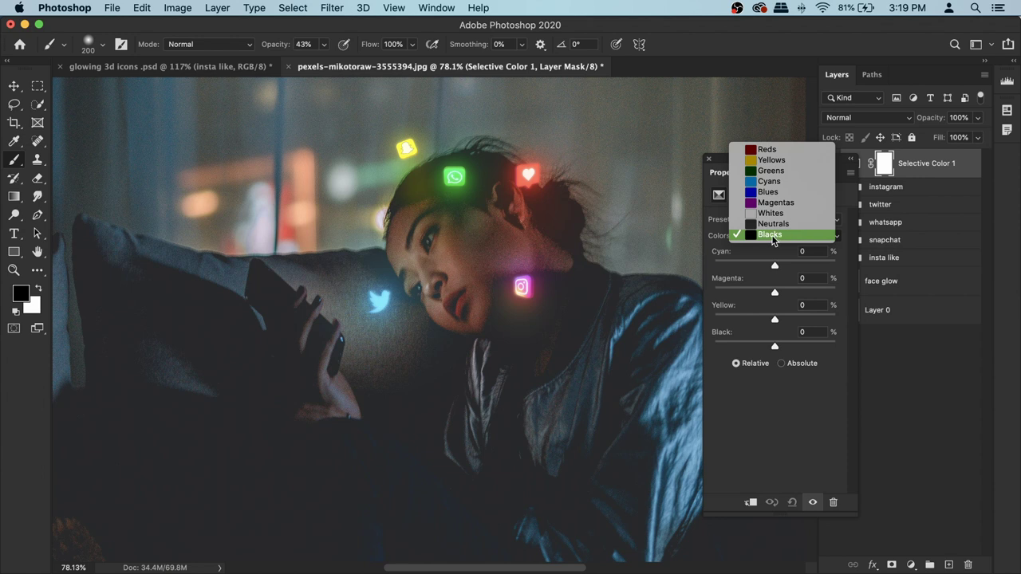
click(772, 237)
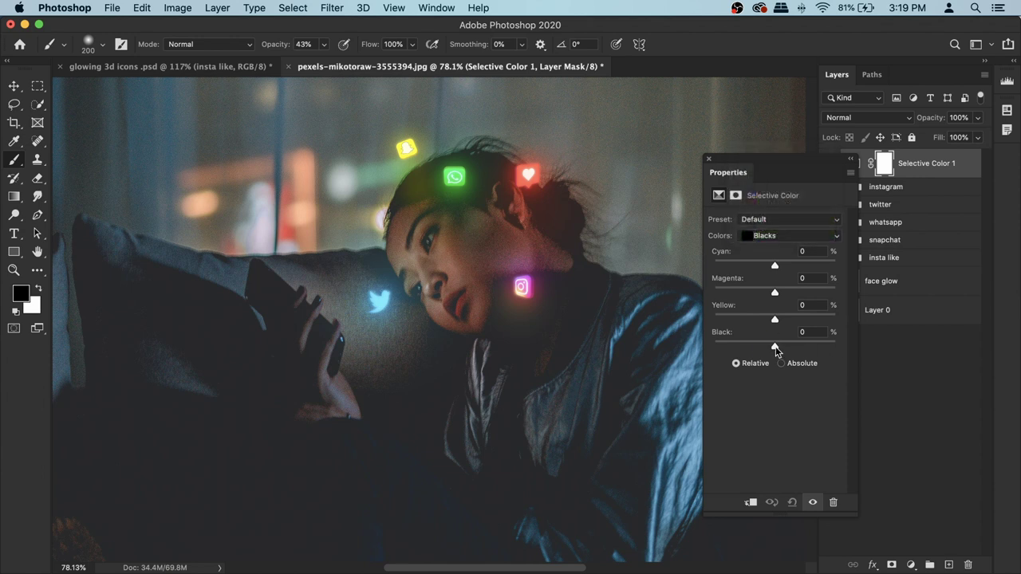
drag(774, 346, 770, 349)
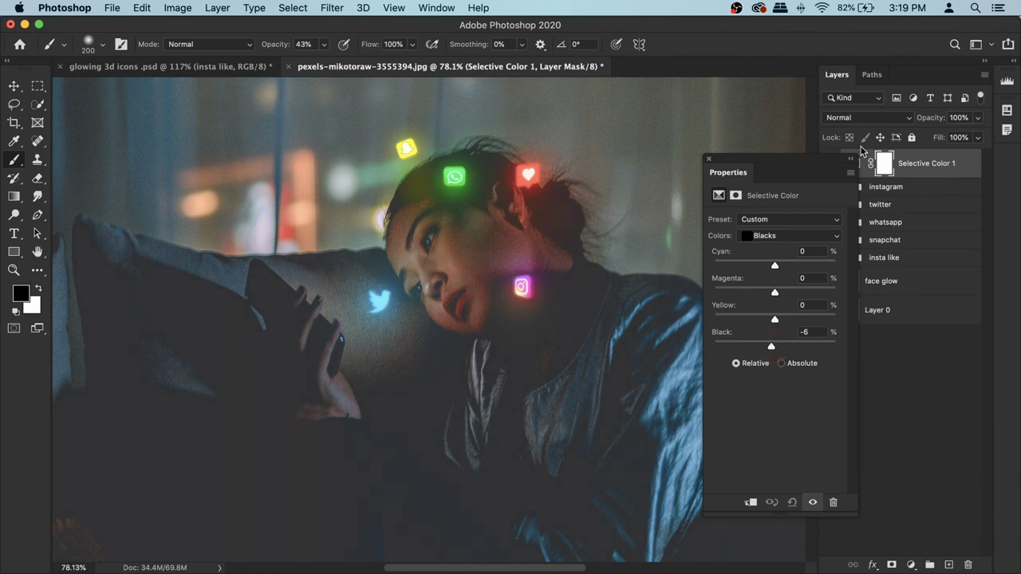
click(708, 159)
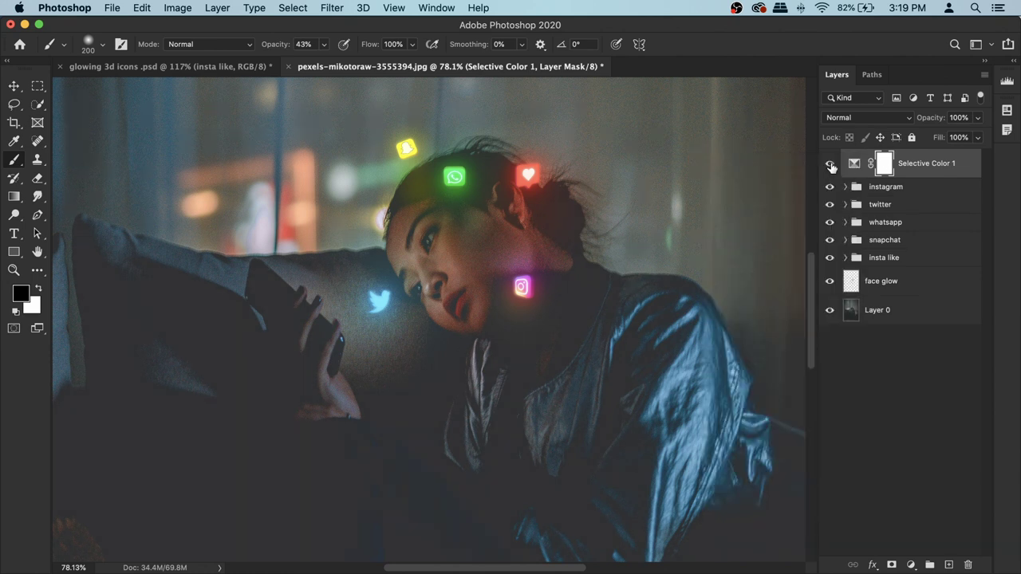
Toggle the visibility of the Selective Color layer to compare the photo before and after the adjustment.
click(830, 164)
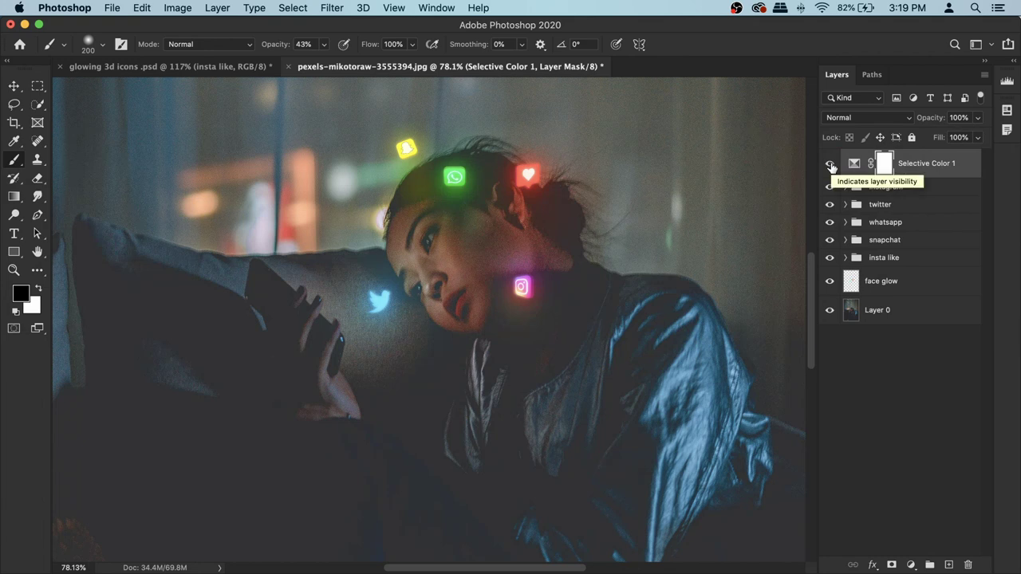
click(830, 164)
click(830, 164)
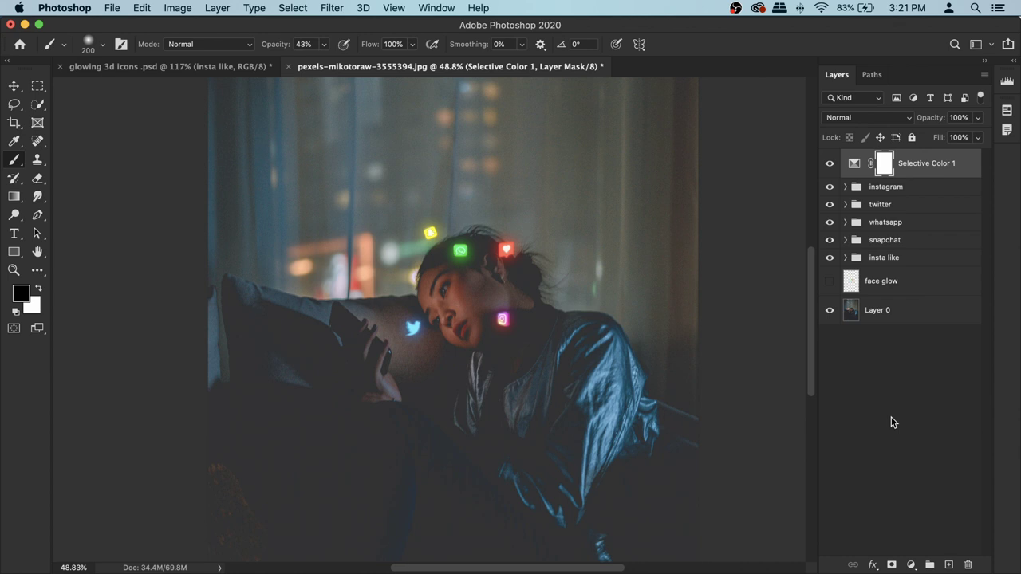
Open the beach photo pexels-roman-odintsov-4555321.jpg from the glowing social media icons folder.
click(110, 8)
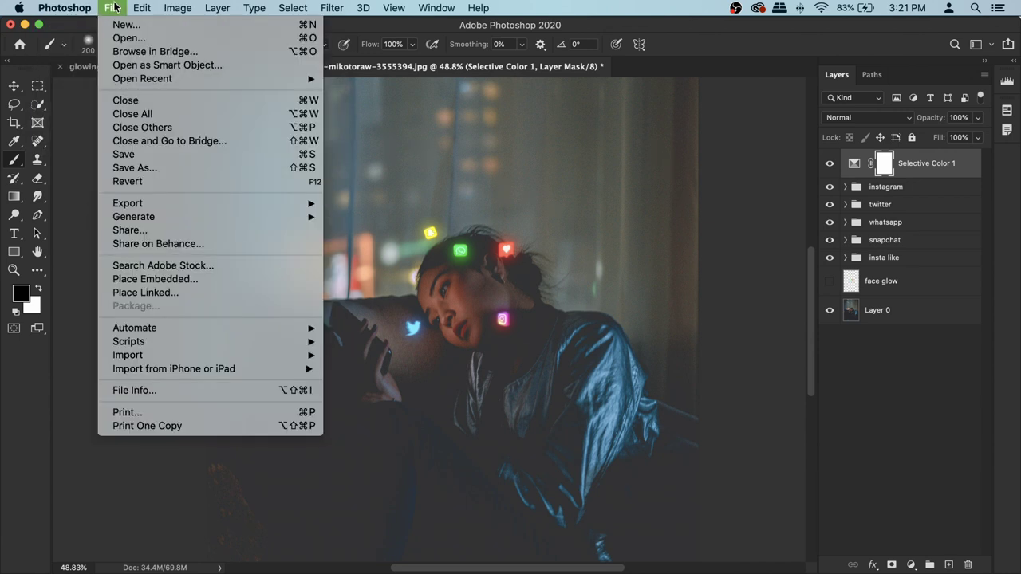
click(126, 38)
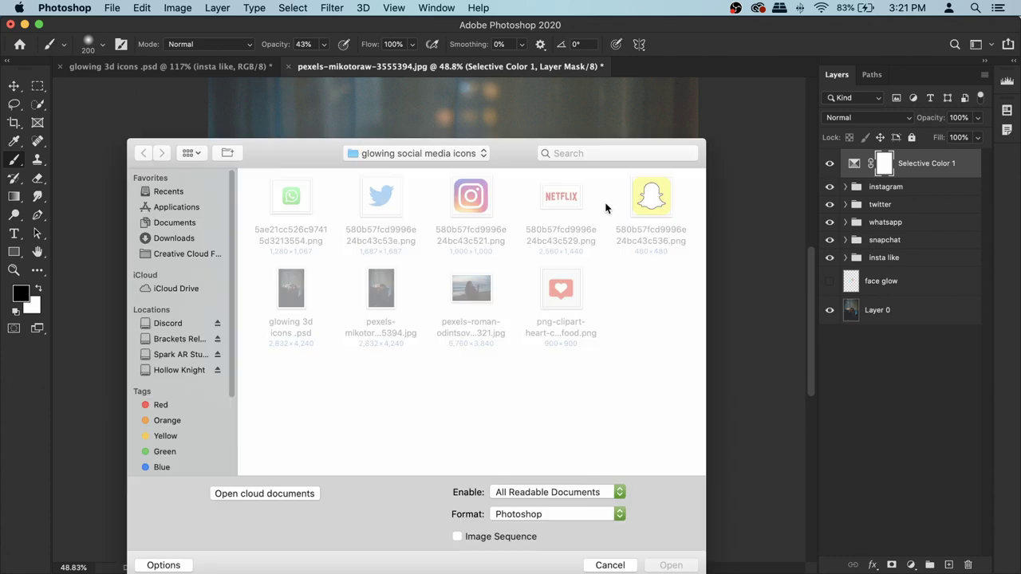
click(471, 289)
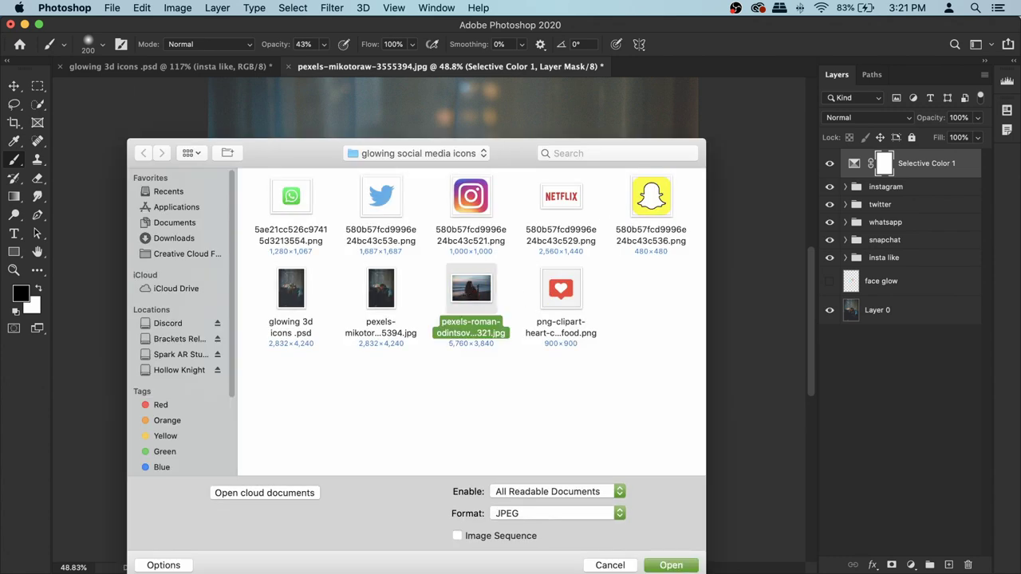
click(670, 565)
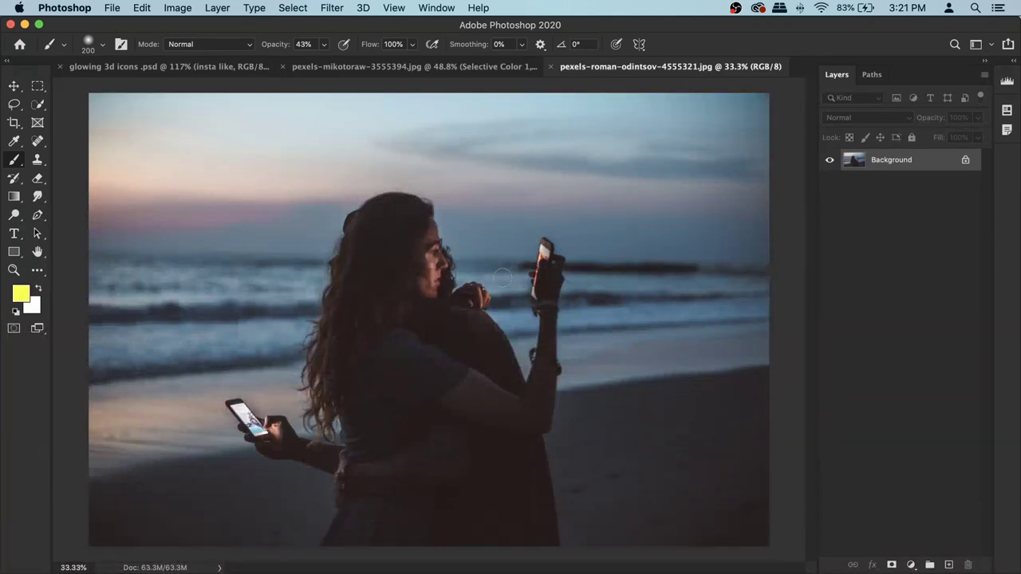
Copy the twitter group from the pexels-mikotoraw-3555394.jpg document and paste it into the beach photo.
click(423, 70)
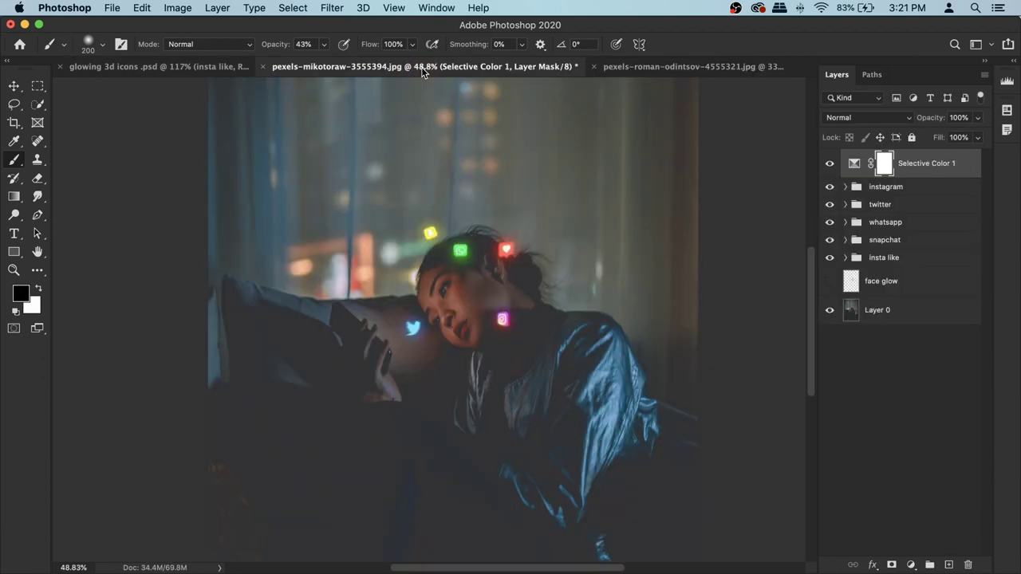
click(890, 207)
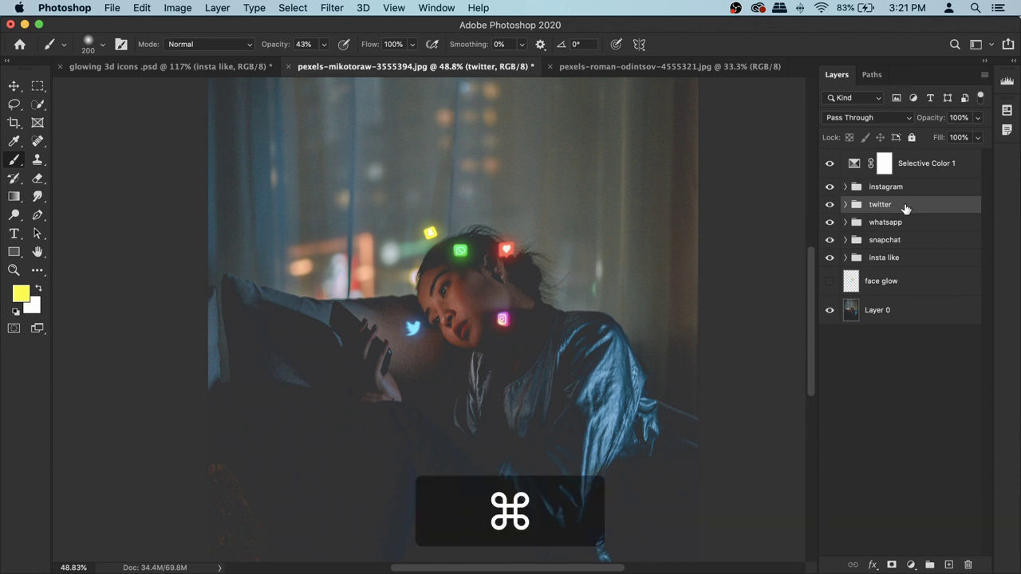
key(super+c)
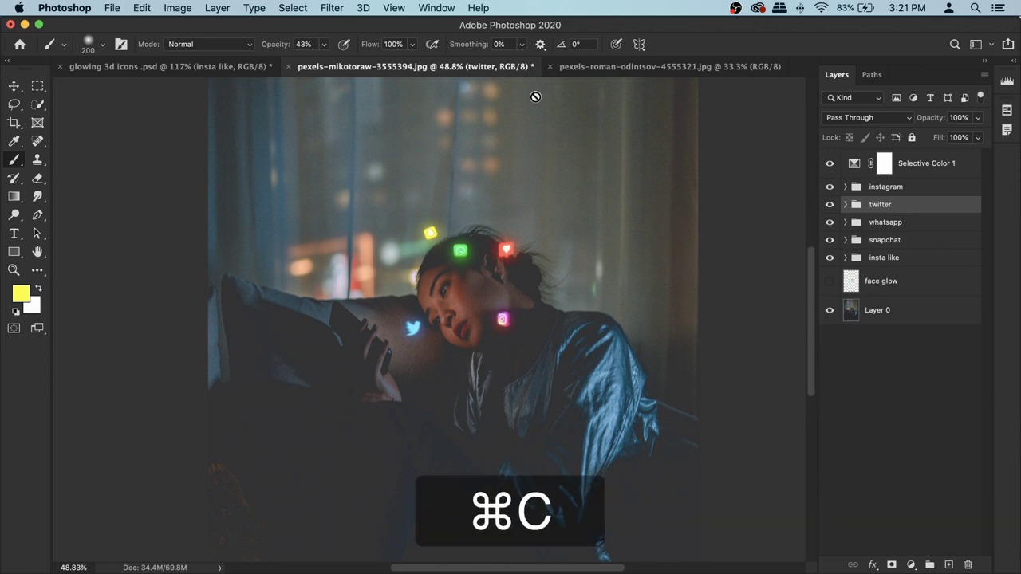
click(616, 68)
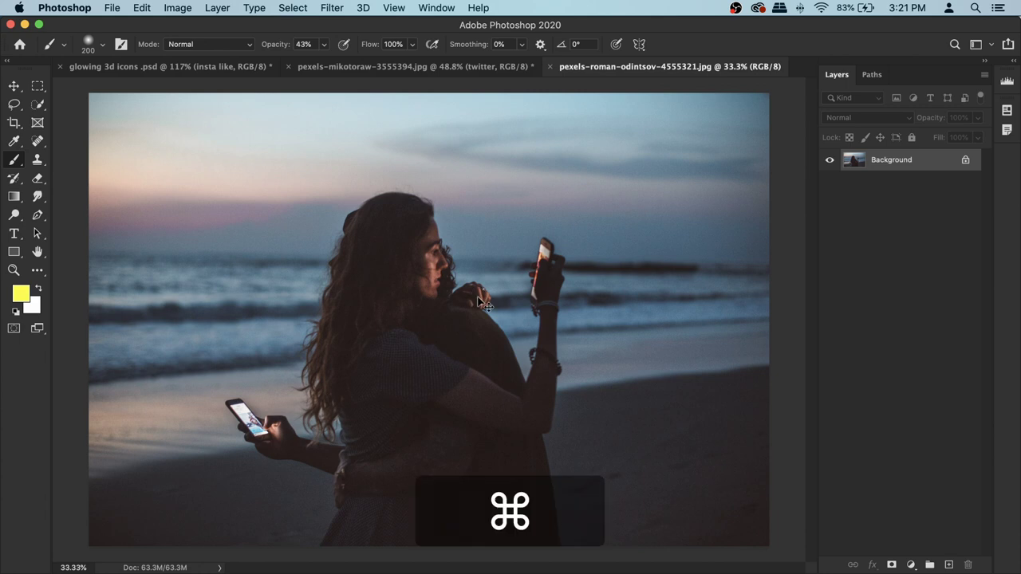
key(super+v)
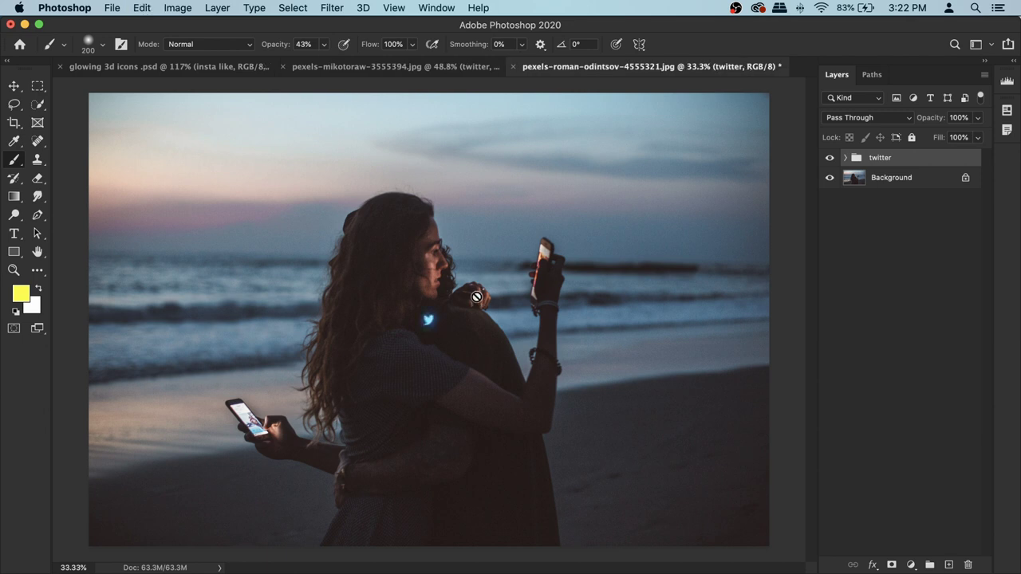
Move the Twitter icon onto the woman's hair beside her face and scale its group to 133.47%.
click(14, 85)
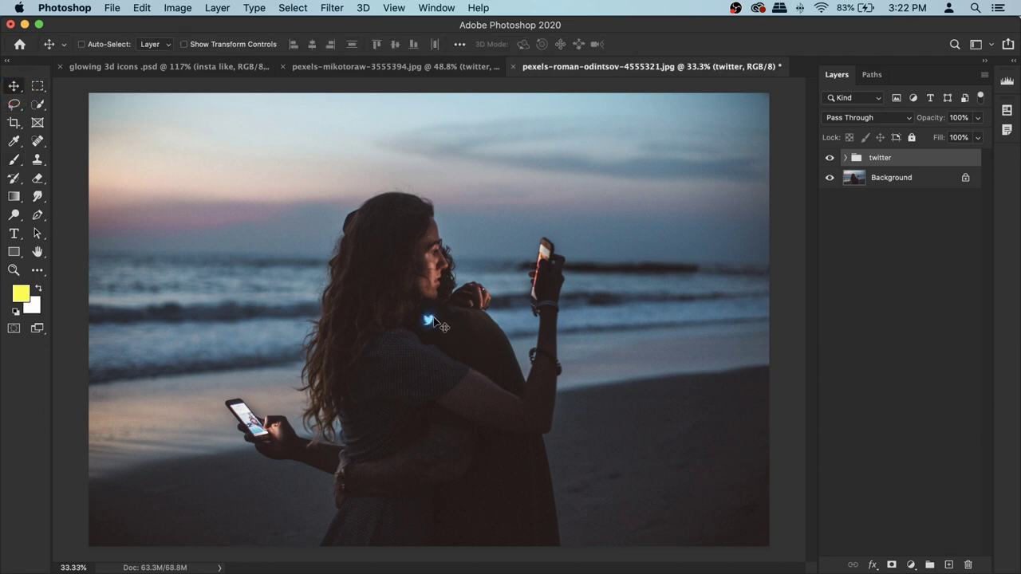
drag(435, 321, 381, 283)
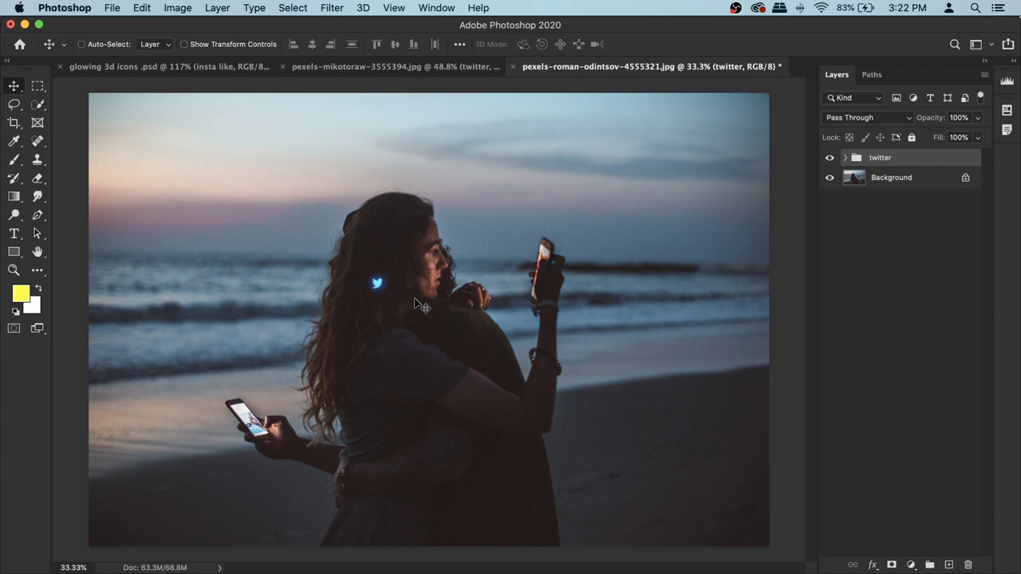
scroll(415, 304, up, 3)
key(super+t)
key(shift)
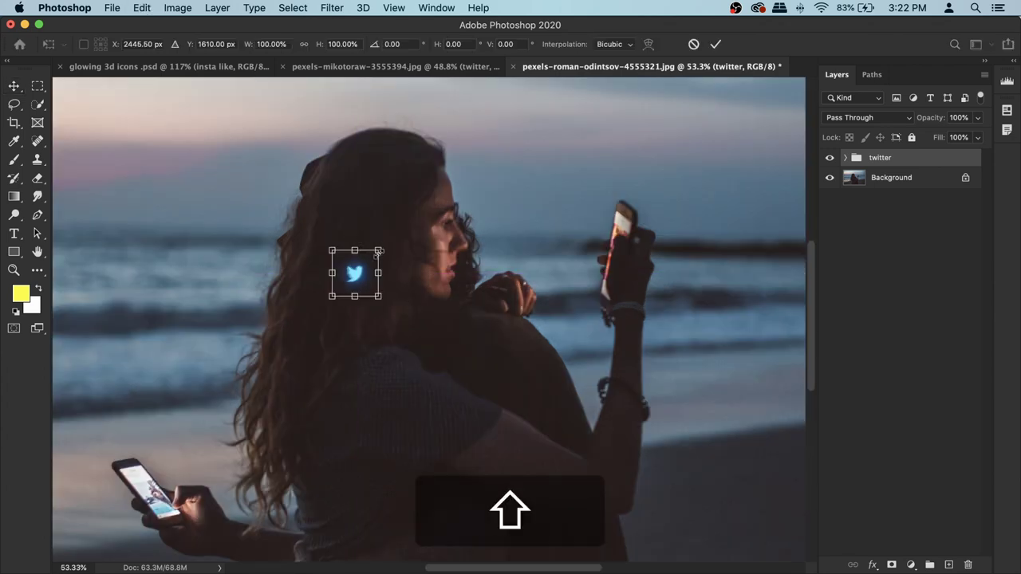
drag(379, 251, 394, 235)
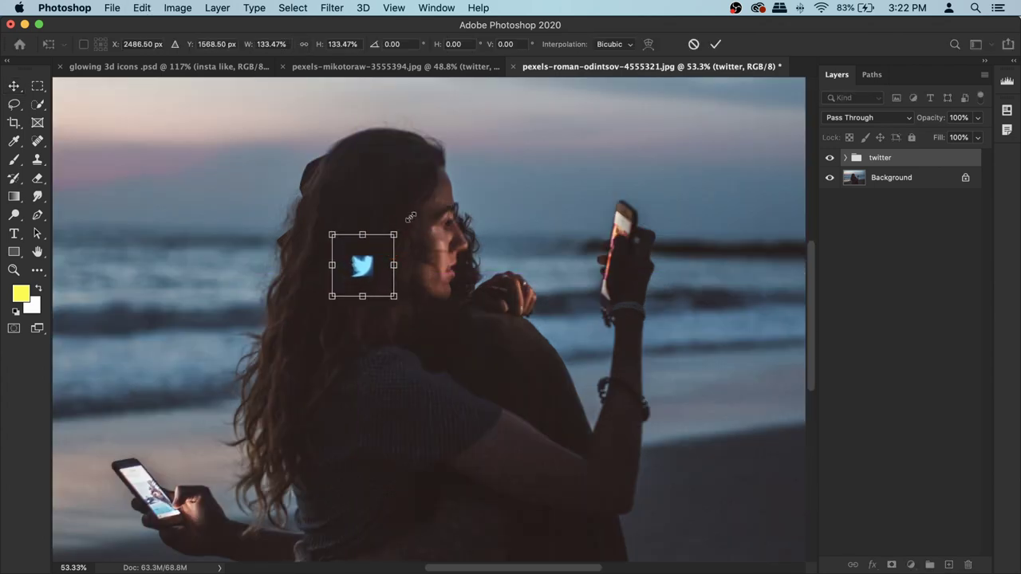
click(715, 44)
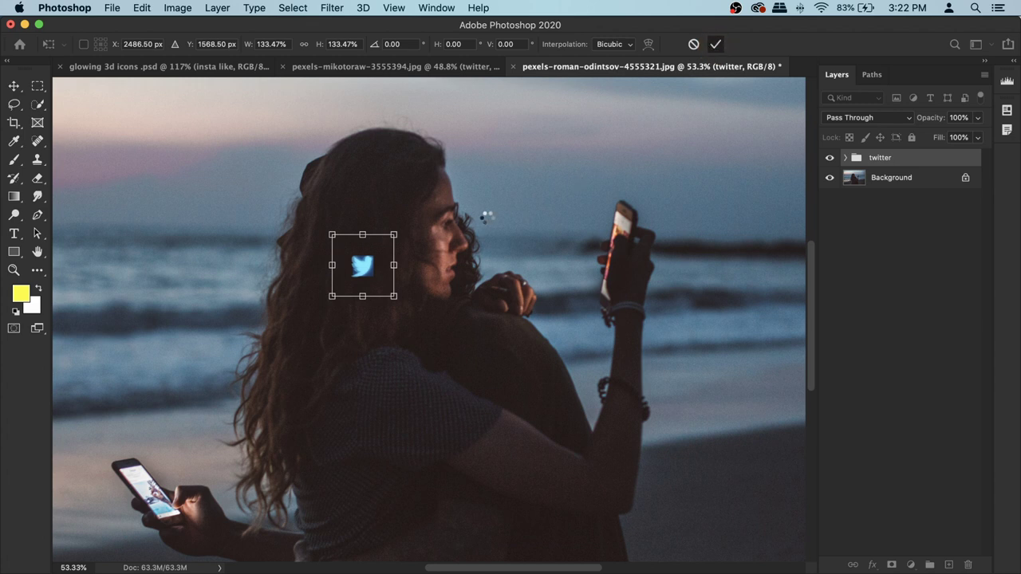